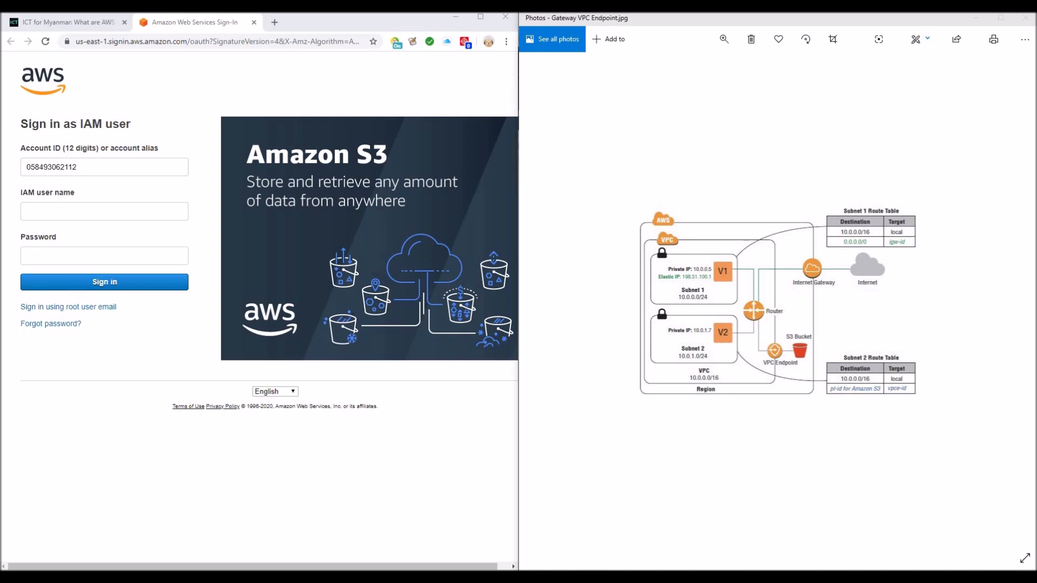
Step: Copy the first user name from the Notepad notes and enter cloud_user as the IAM user name
{"action": "key", "text": "alt+Tab"}
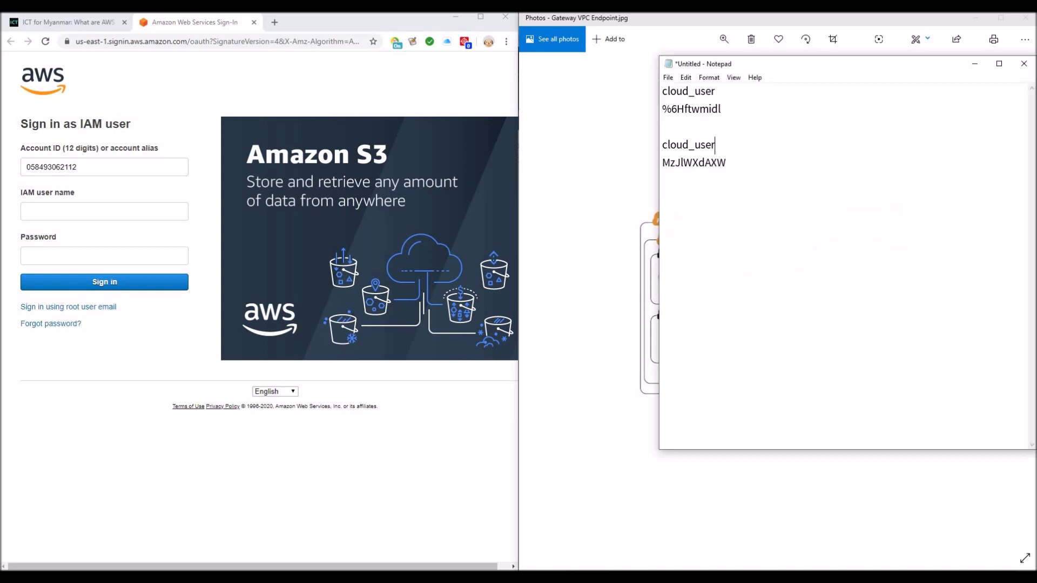
{"action": "left_click_drag", "start_coordinate": [723, 110], "coordinate": [663, 92]}
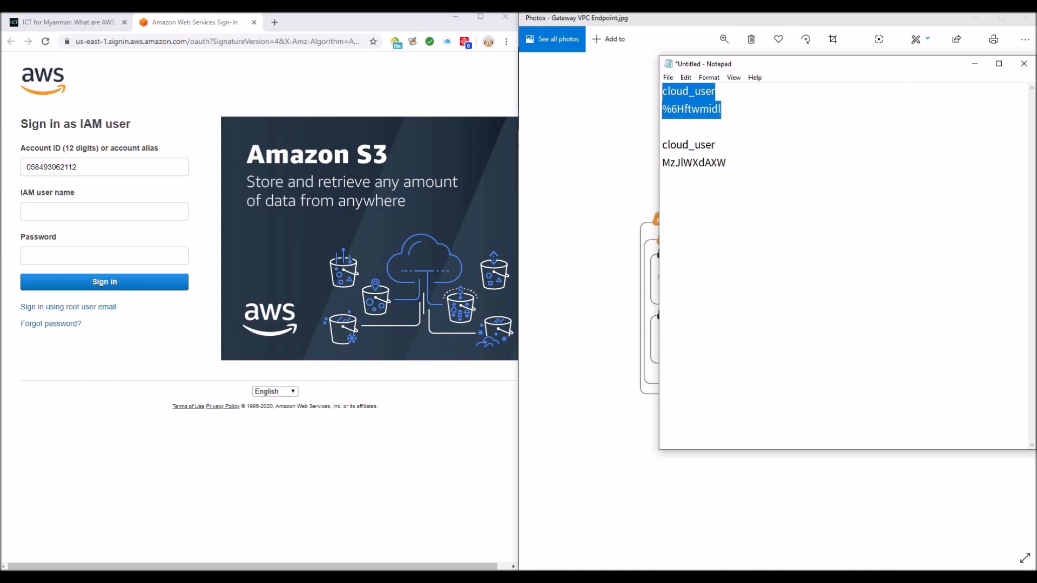
{"action": "left_click", "coordinate": [722, 109]}
{"action": "left_click", "coordinate": [716, 92]}
{"action": "left_click", "coordinate": [663, 110]}
{"action": "key", "text": "shift+Up"}
{"action": "key", "text": "ctrl+c"}
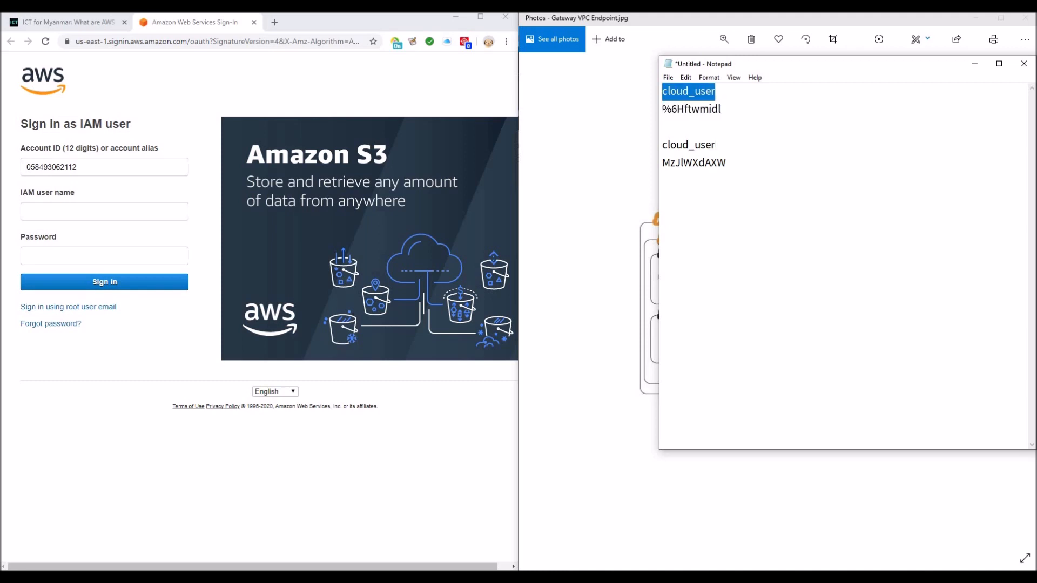
{"action": "left_click", "coordinate": [134, 210]}
{"action": "key", "text": "ctrl+v"}
Step: Copy the matching account password from the notes into the Password field and sign in
{"action": "left_click_drag", "start_coordinate": [722, 109], "coordinate": [663, 110]}
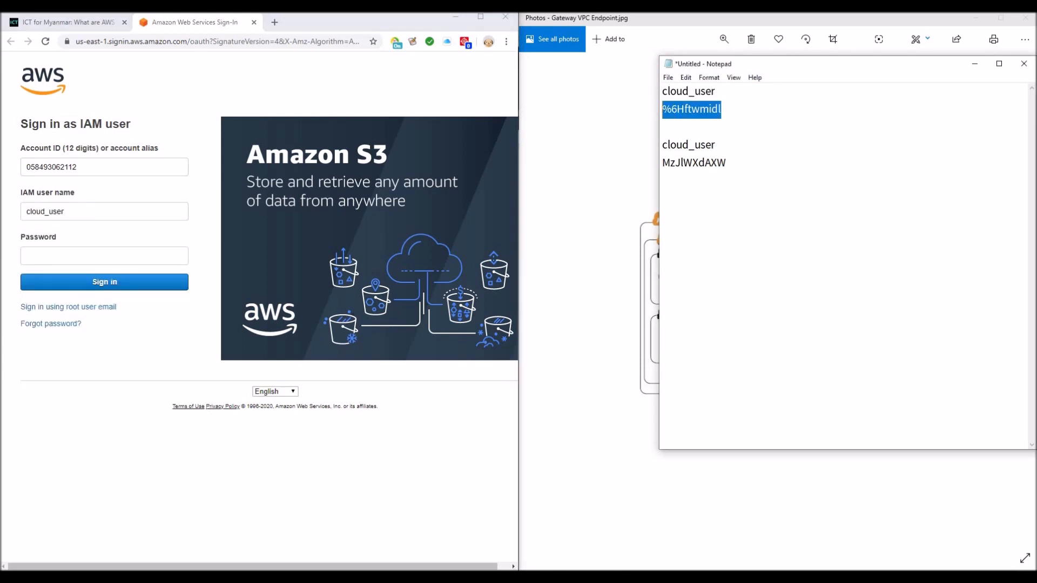
{"action": "left_click", "coordinate": [105, 256]}
{"action": "key", "text": "ctrl+v"}
{"action": "left_click", "coordinate": [104, 282]}
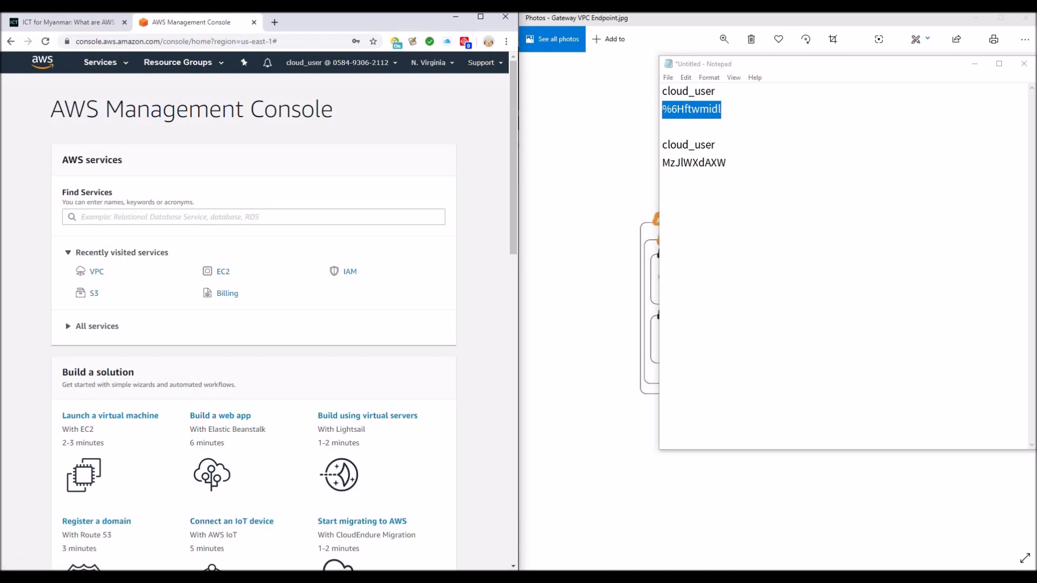
Step: Open the VPC, EC2 and S3 consoles each in a new browser tab and minimize the Notepad window
{"action": "right_click", "coordinate": [97, 271]}
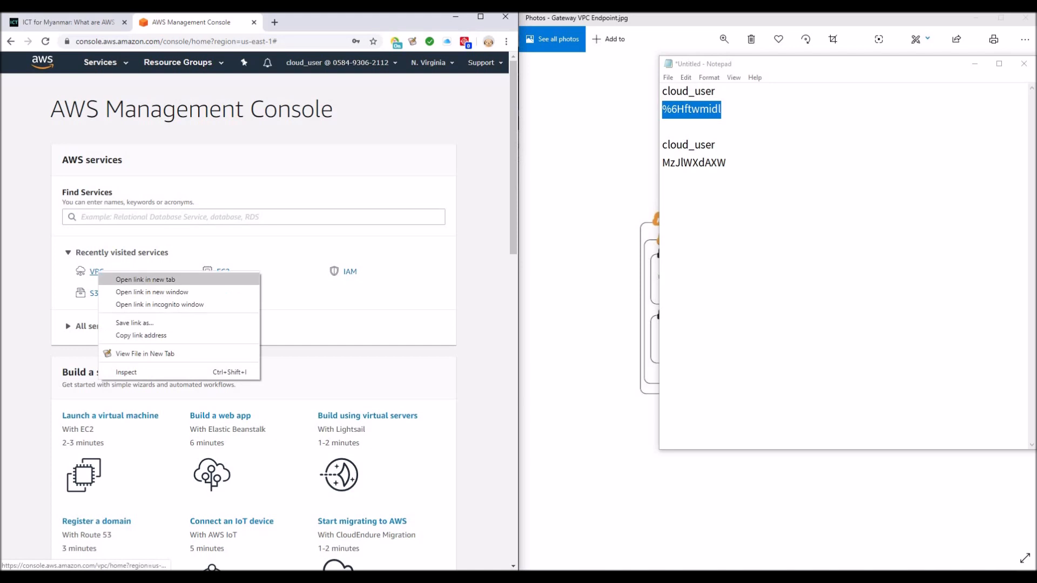
{"action": "left_click", "coordinate": [124, 279]}
{"action": "right_click", "coordinate": [226, 271]}
{"action": "left_click", "coordinate": [254, 277]}
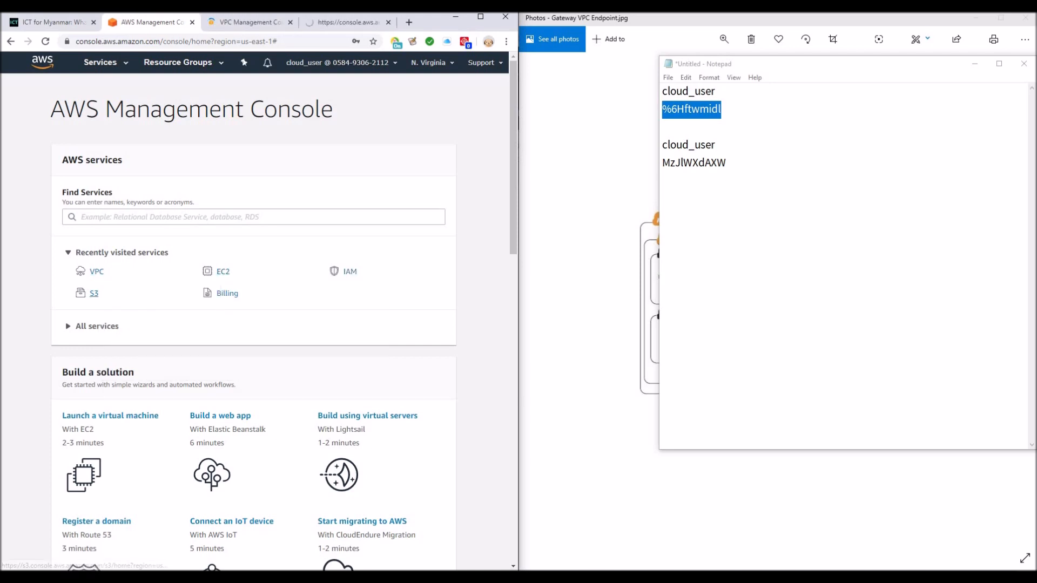
{"action": "right_click", "coordinate": [92, 291]}
{"action": "left_click", "coordinate": [121, 299]}
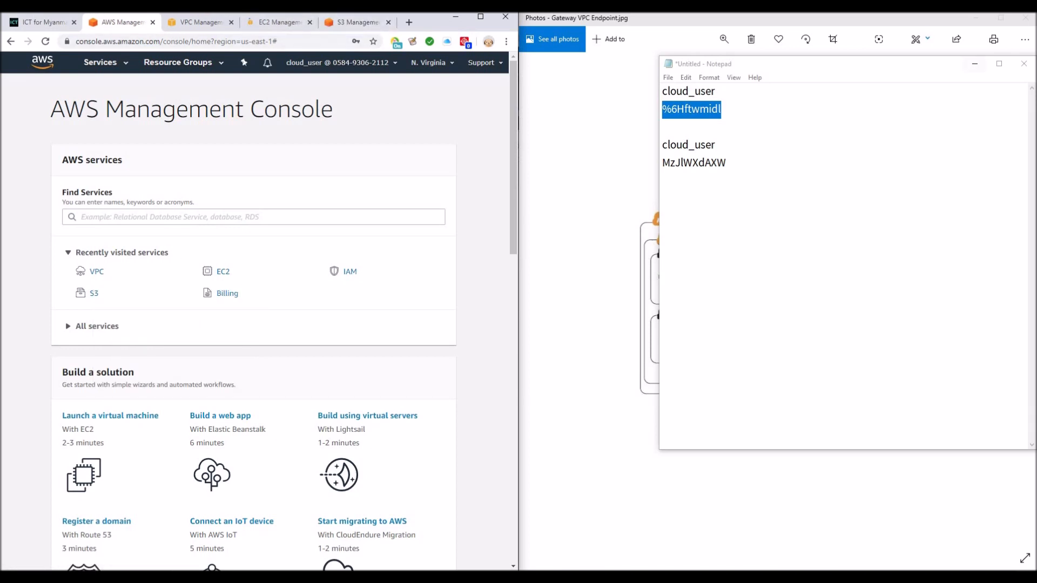
{"action": "left_click", "coordinate": [975, 64]}
{"action": "left_click", "coordinate": [975, 64]}
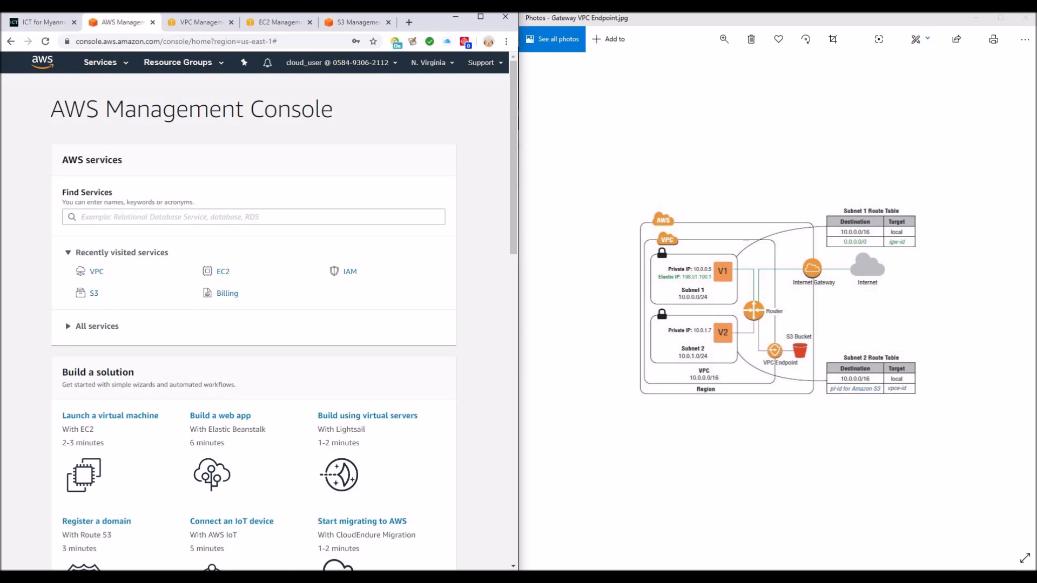
Step: Examine the VPC in the VPC console, and the first listed subnet's details and route table
{"action": "left_click", "coordinate": [200, 23]}
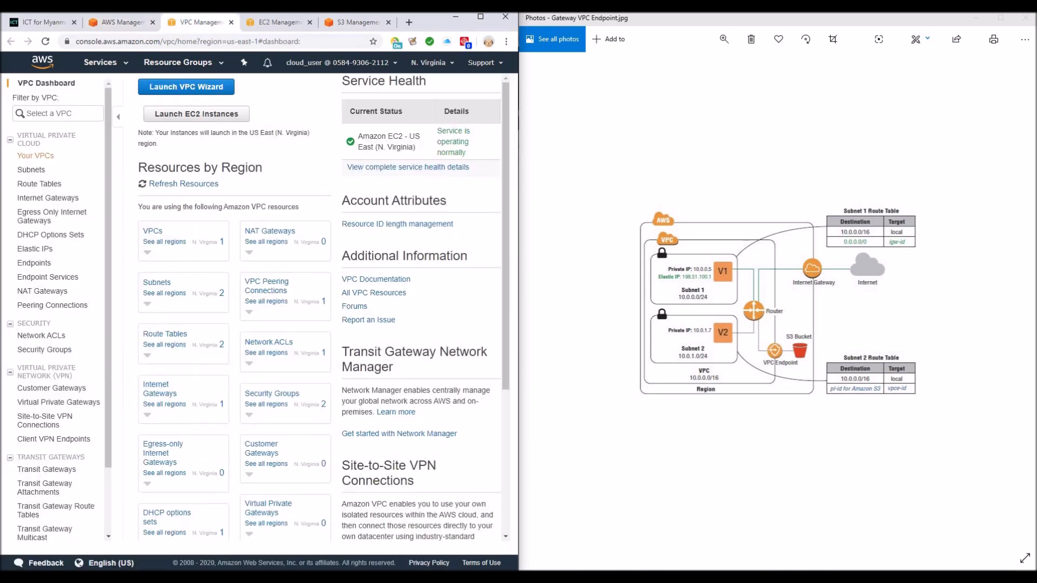
{"action": "left_click", "coordinate": [37, 159]}
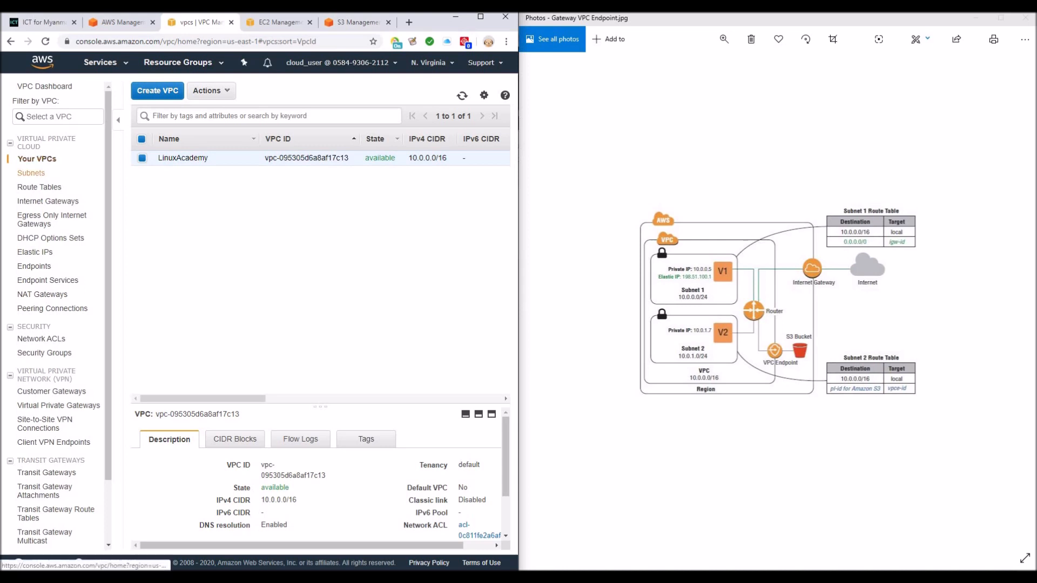
{"action": "left_click", "coordinate": [30, 173]}
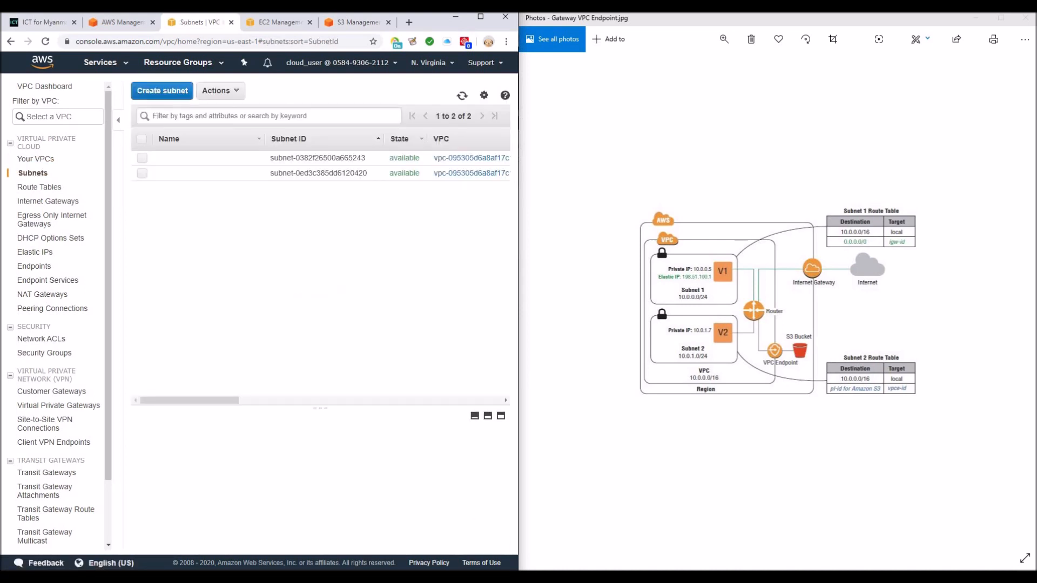
{"action": "left_click", "coordinate": [206, 158]}
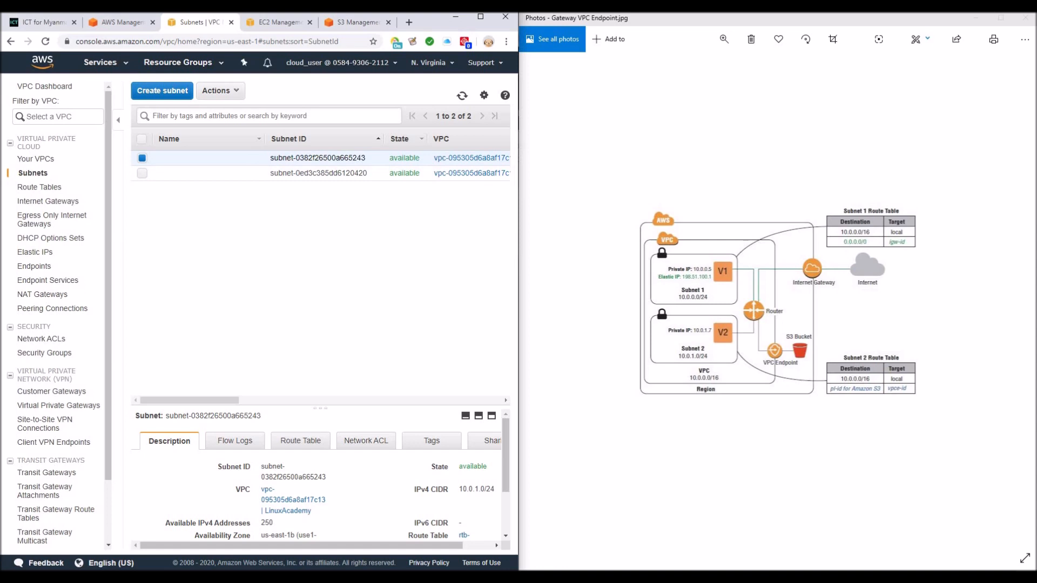
{"action": "scroll", "coordinate": [464, 535], "scroll_direction": "down", "scroll_amount": 3}
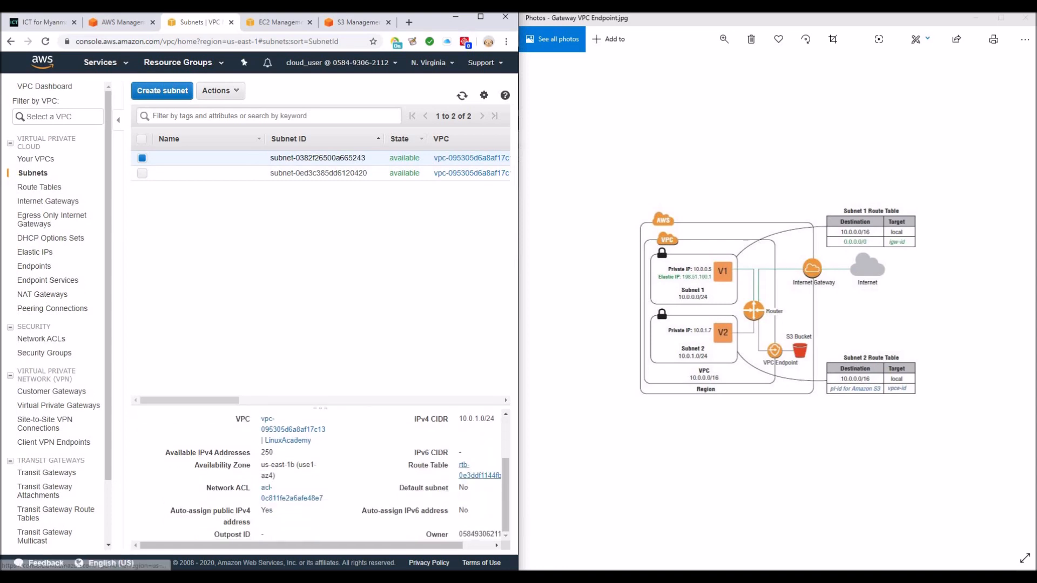
{"action": "scroll", "coordinate": [464, 535], "scroll_direction": "up", "scroll_amount": 3}
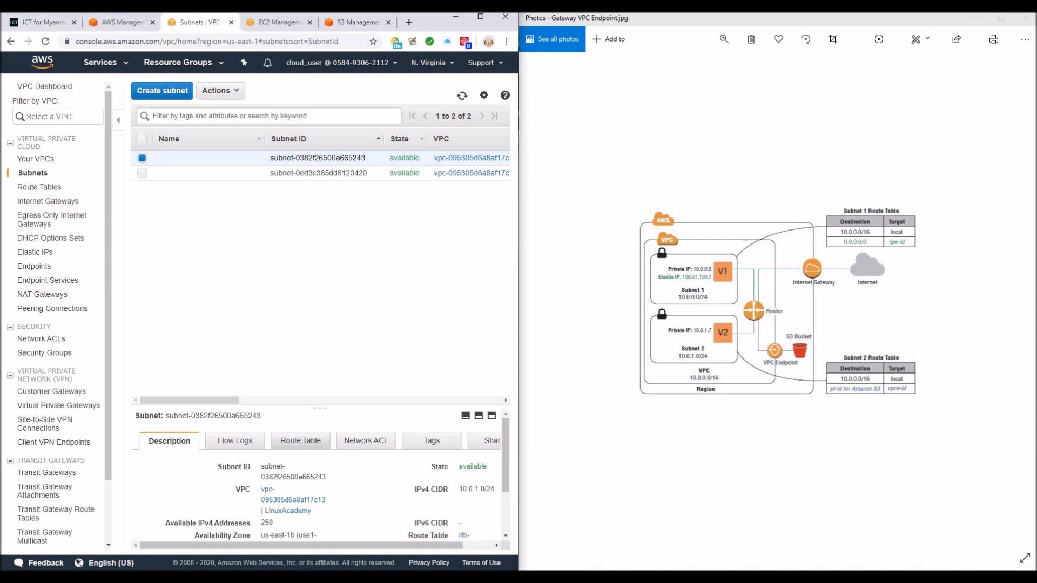
{"action": "left_click", "coordinate": [300, 440]}
{"action": "scroll", "coordinate": [318, 480], "scroll_direction": "down", "scroll_amount": 1}
{"action": "scroll", "coordinate": [319, 486], "scroll_direction": "up", "scroll_amount": 1}
{"action": "scroll", "coordinate": [319, 487], "scroll_direction": "down", "scroll_amount": 1}
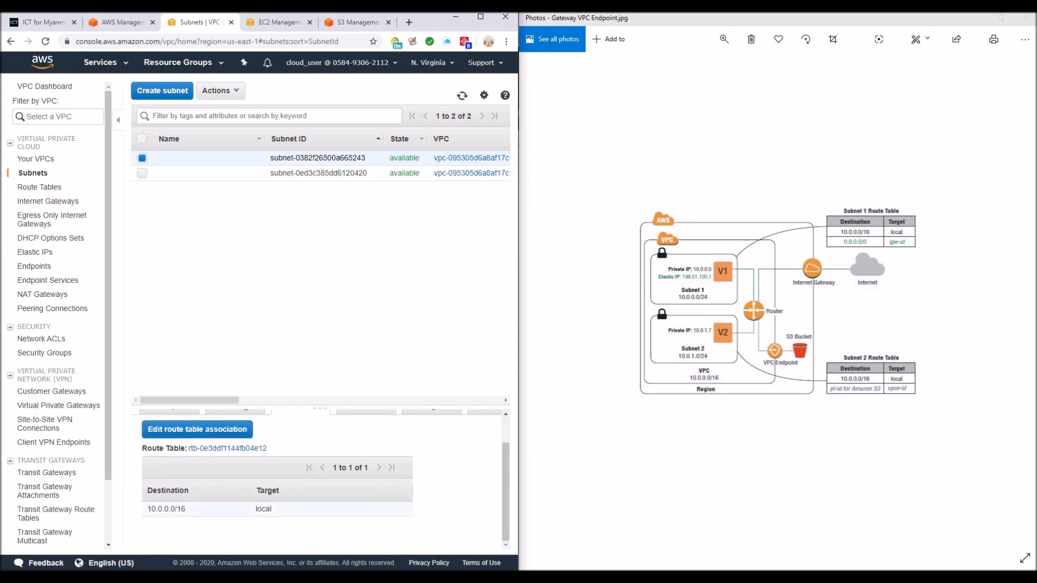
Step: Name the 10.0.1.0/24 subnet Private_Subnet2
{"action": "left_click", "coordinate": [253, 158]}
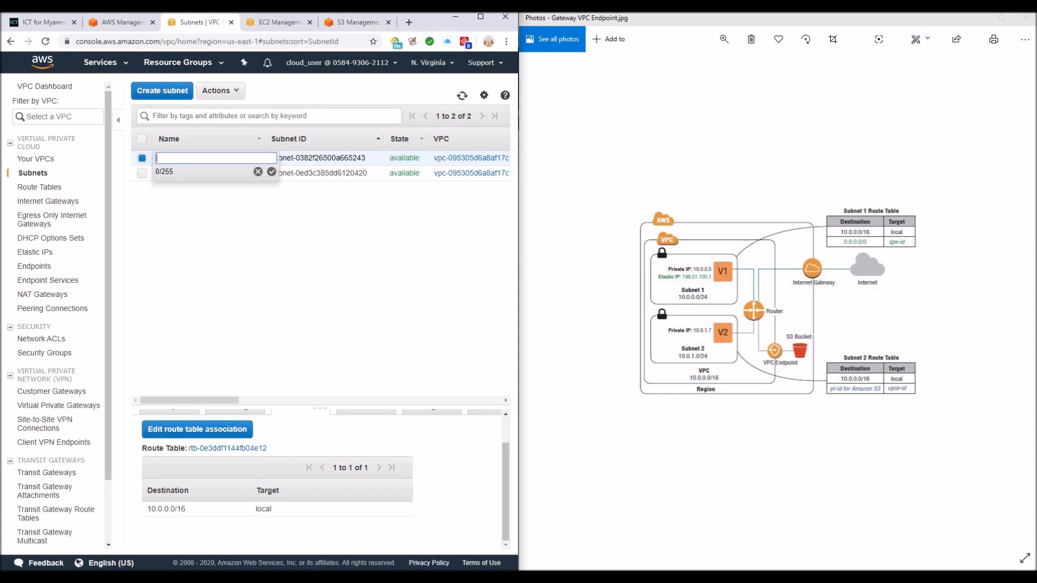
{"action": "type", "text": "Private_Sube"}
{"action": "key", "text": "BackSpace"}
{"action": "type", "text": "net2"}
{"action": "left_click", "coordinate": [272, 172]}
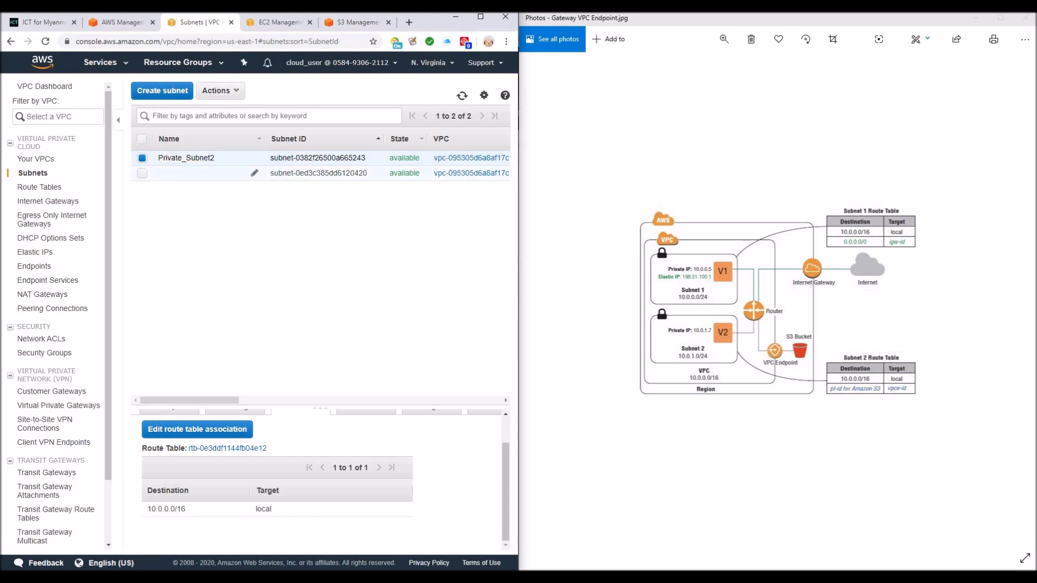
Step: Name the remaining unnamed subnet, which routes to the internet gateway, Public_Subnet1
{"action": "left_click", "coordinate": [210, 173]}
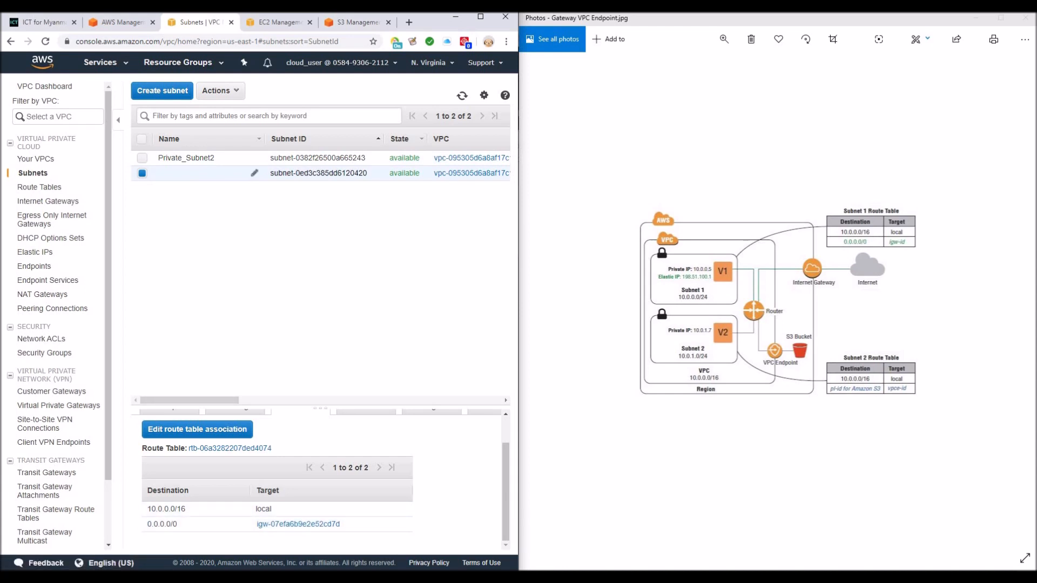
{"action": "left_click", "coordinate": [254, 173]}
{"action": "type", "text": "Public"}
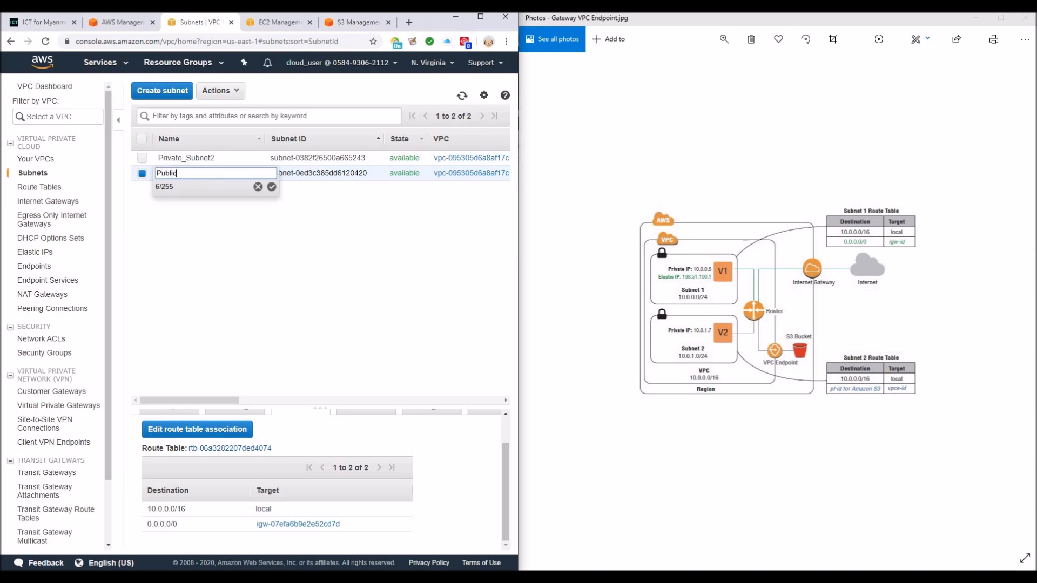
{"action": "type", "text": "_Subnet1"}
{"action": "left_click", "coordinate": [271, 186]}
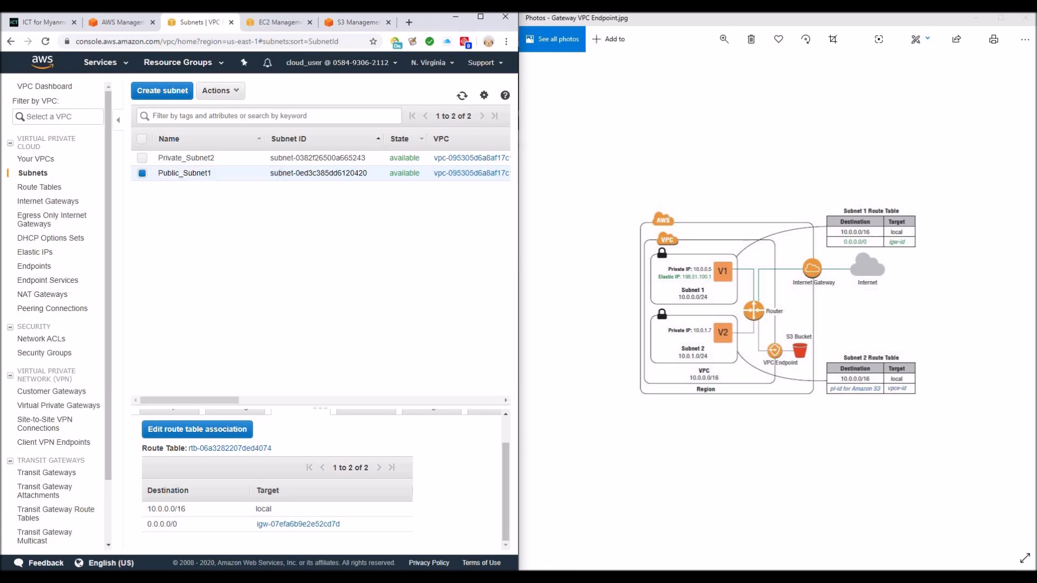
Step: Check the routes of the route table explicitly associated with the public subnet and name it Public Subnet1 RT
{"action": "left_click", "coordinate": [40, 187]}
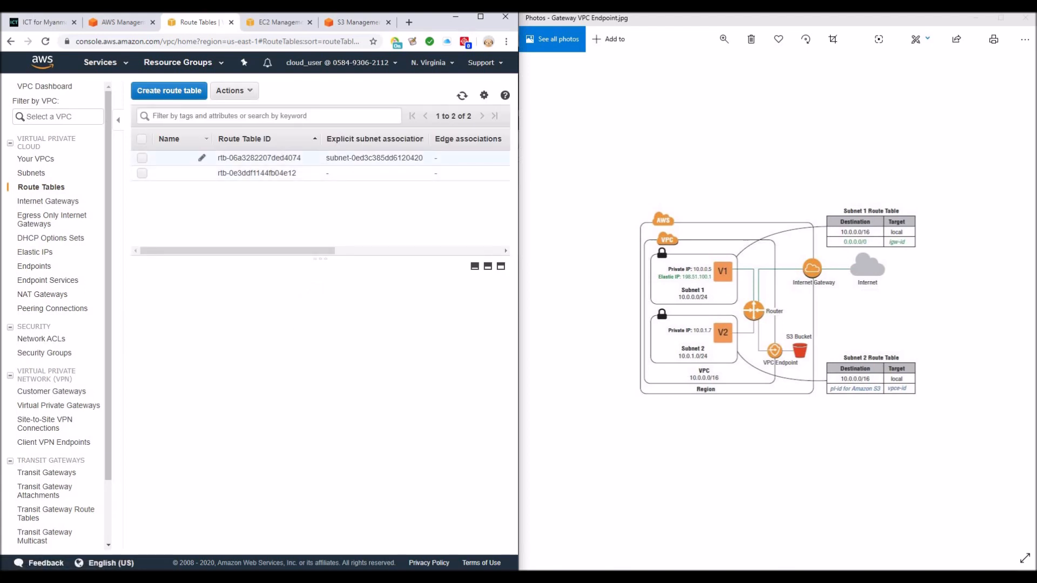
{"action": "left_click", "coordinate": [183, 158]}
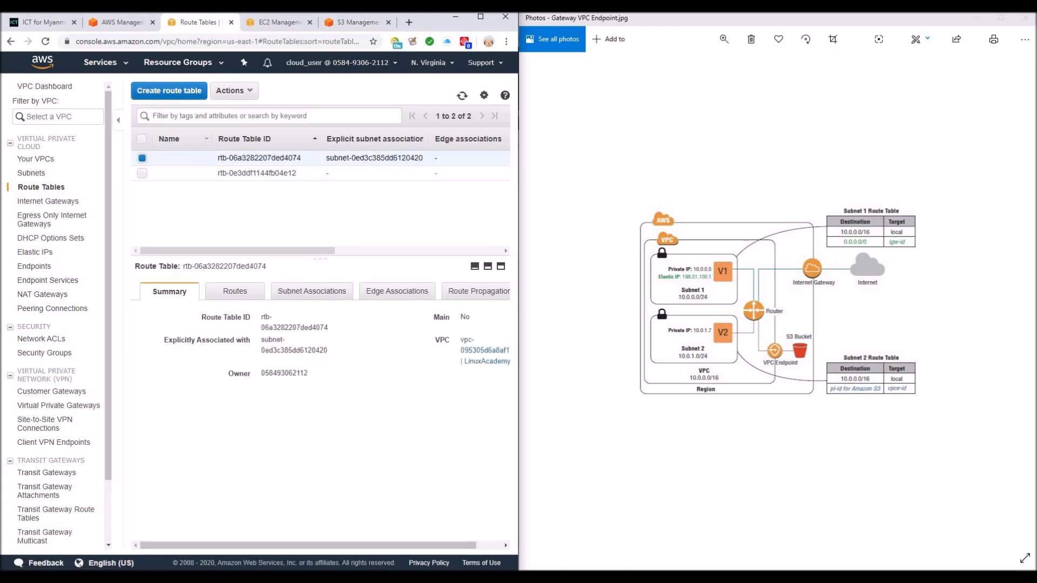
{"action": "left_click", "coordinate": [235, 291]}
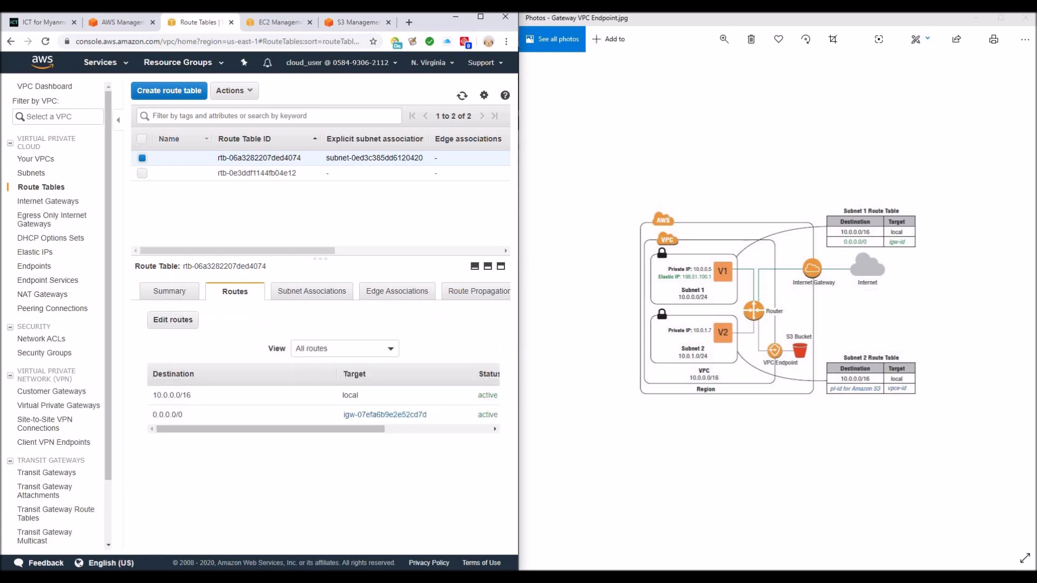
{"action": "left_click", "coordinate": [202, 158]}
{"action": "type", "text": "Public"}
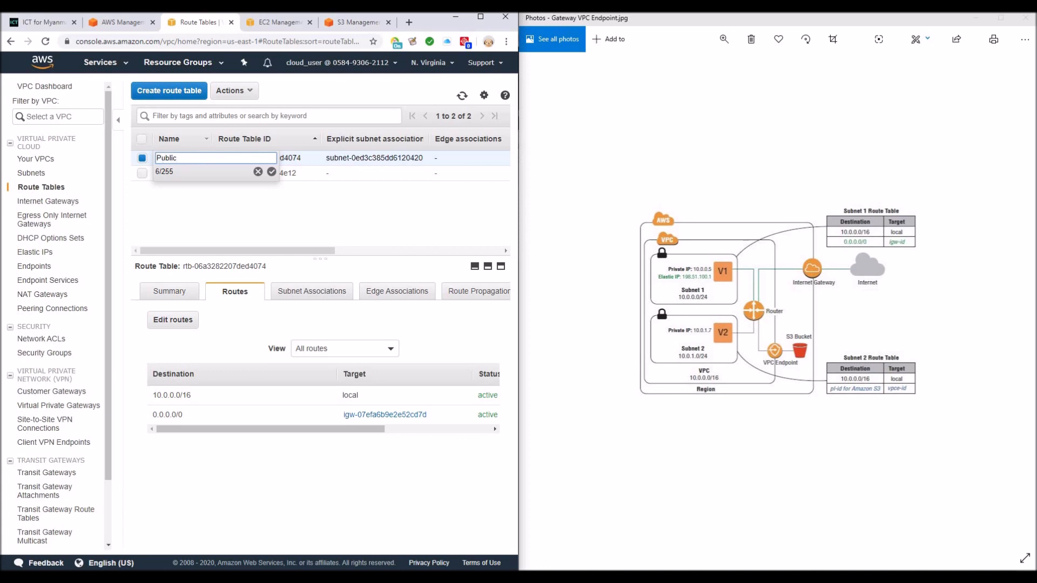
{"action": "type", "text": " Subnet1"}
{"action": "key", "text": "BackSpace"}
{"action": "type", "text": "1 RT"}
{"action": "left_click", "coordinate": [272, 172]}
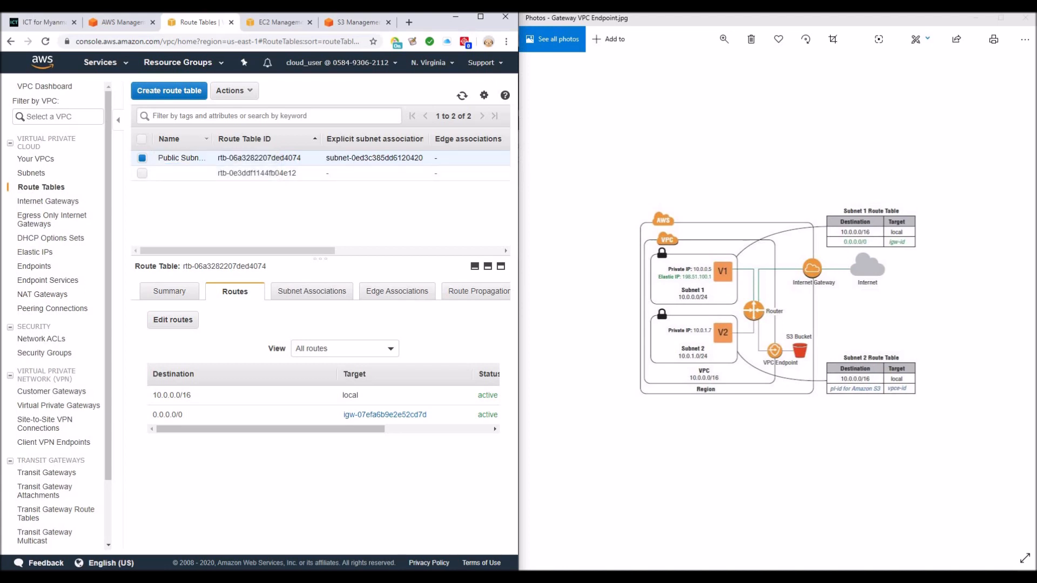
Step: Name the route table without an explicit subnet association Private Subnet2 RT
{"action": "left_click", "coordinate": [201, 173]}
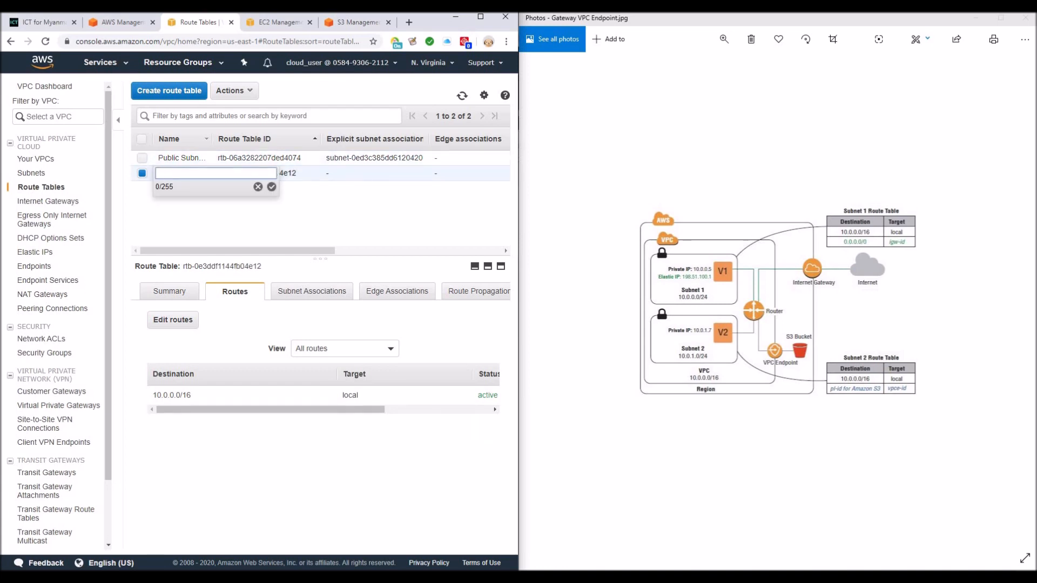
{"action": "type", "text": "Private Subnet2 RT"}
{"action": "key", "text": "Return"}
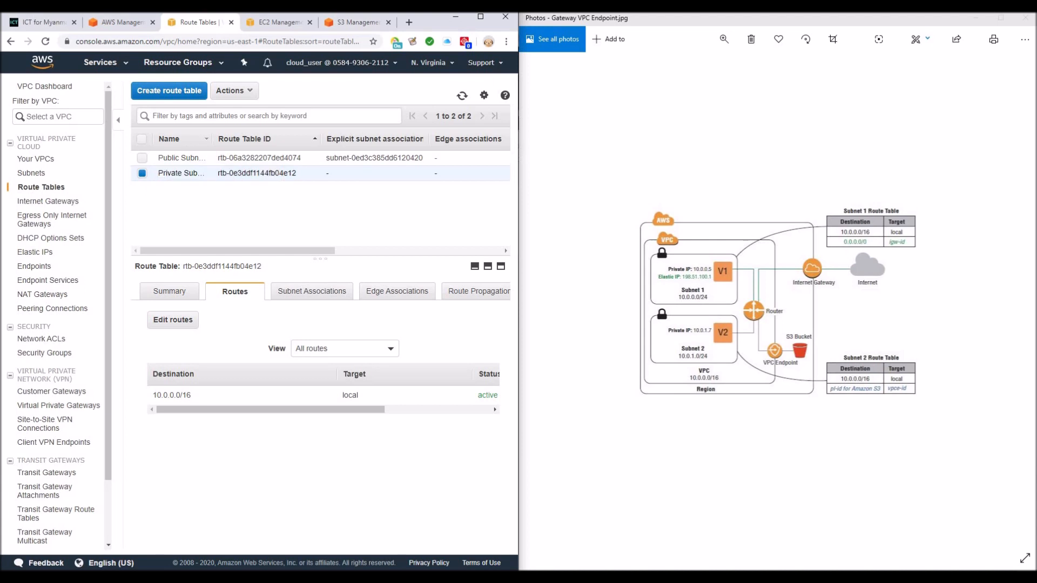
Step: In the EC2 console, check the us-east-1b instance's network details and name that instance V2
{"action": "left_click", "coordinate": [279, 22]}
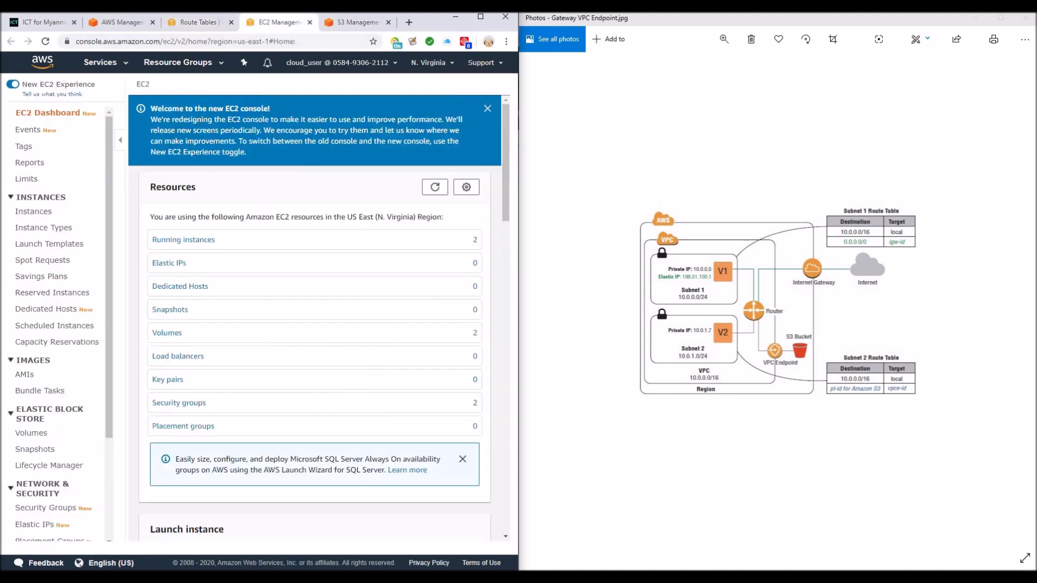
{"action": "left_click", "coordinate": [33, 211]}
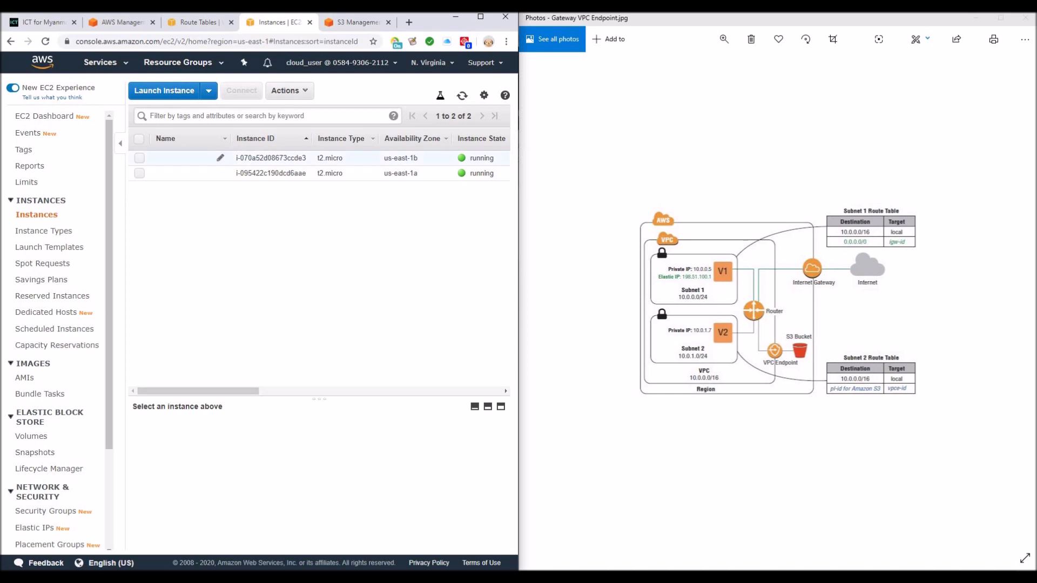
{"action": "left_click", "coordinate": [218, 156]}
{"action": "left_click_drag", "start_coordinate": [260, 545], "coordinate": [336, 545]}
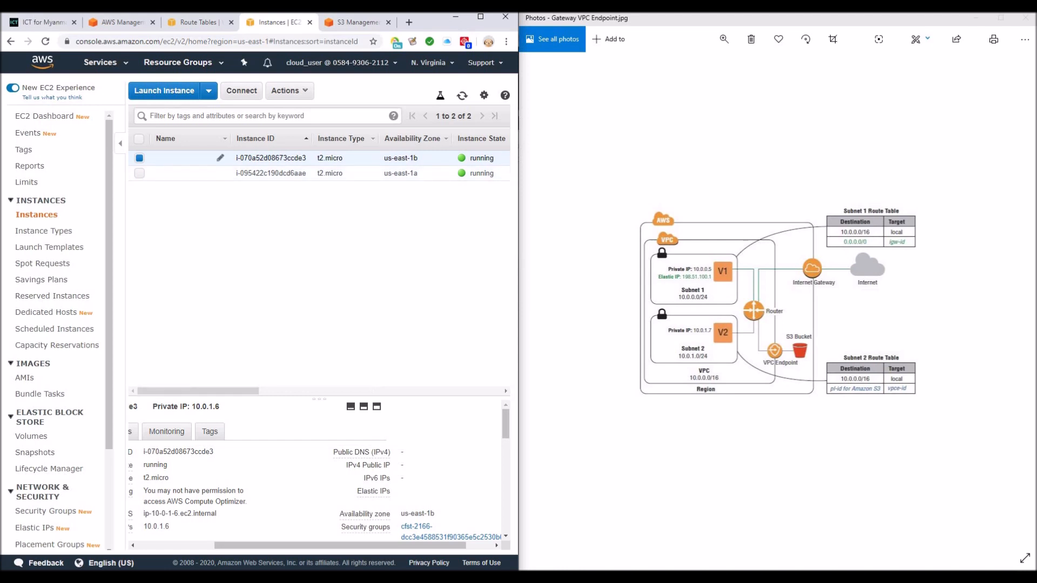
{"action": "left_click", "coordinate": [220, 158]}
{"action": "type", "text": "V2_"}
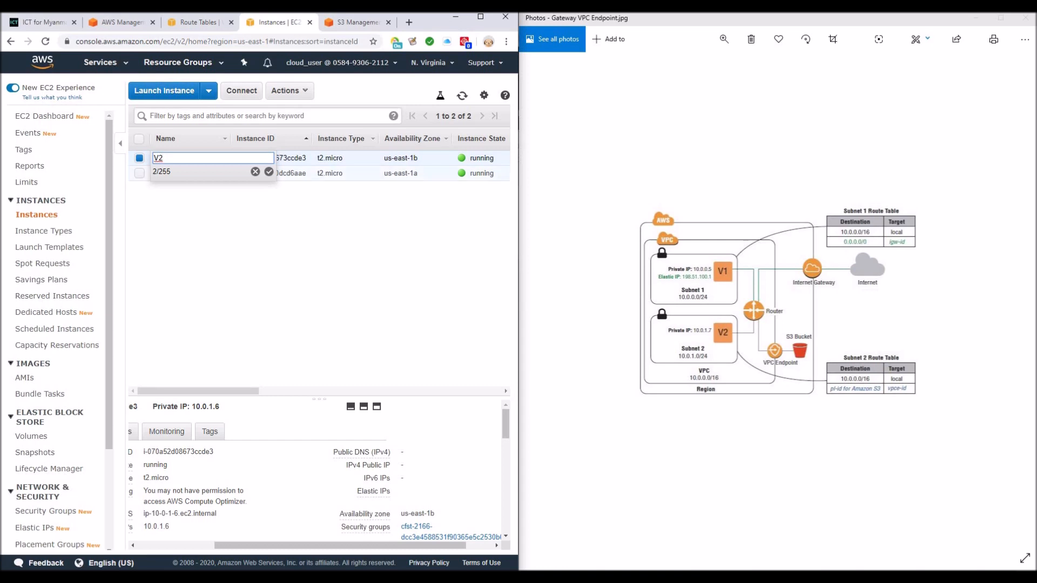
{"action": "left_click", "coordinate": [269, 172]}
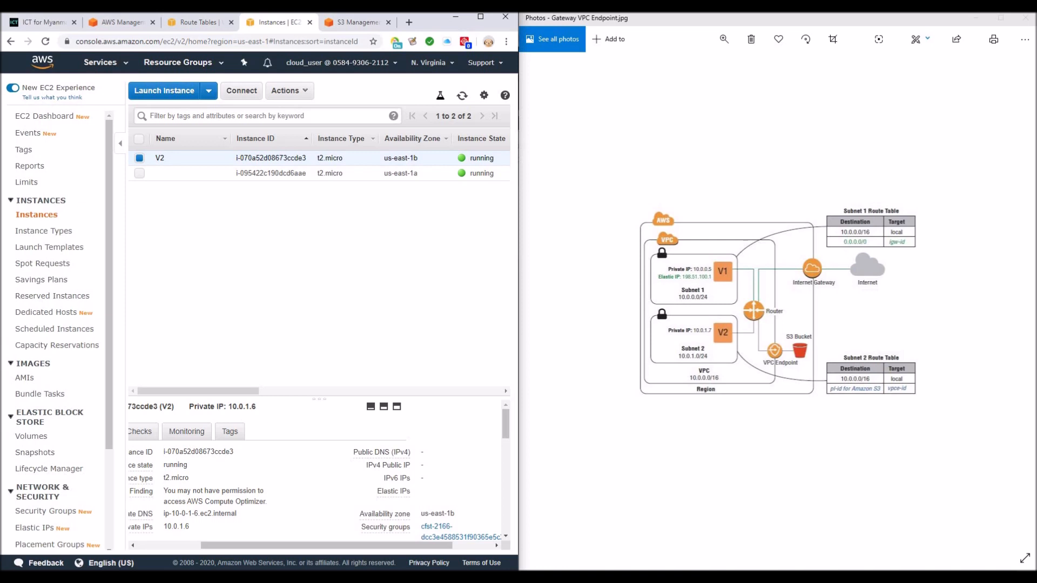
Step: Name the us-east-1a instance V1_Jumphost
{"action": "left_click", "coordinate": [220, 173]}
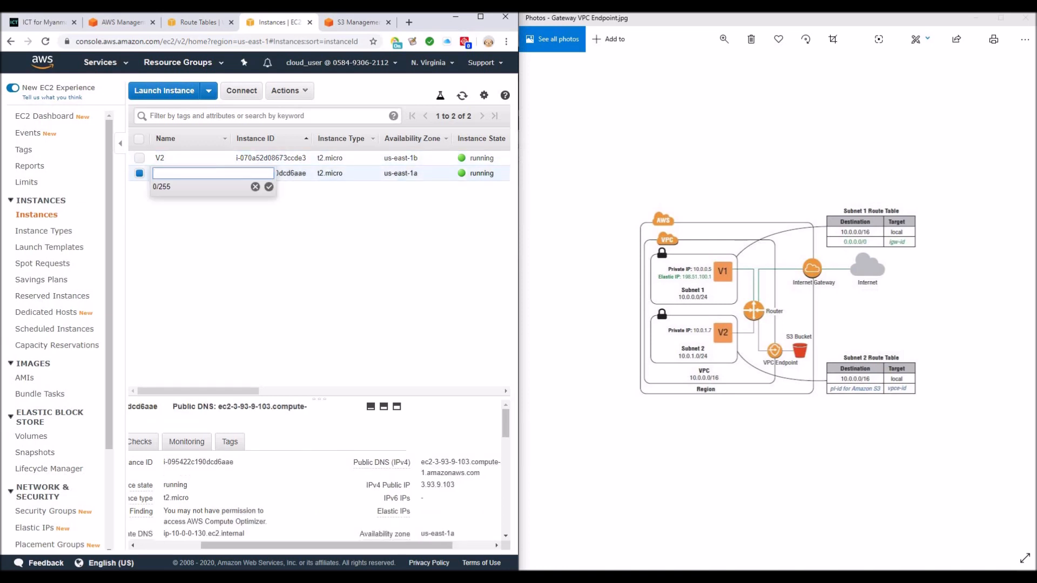
{"action": "type", "text": "V1_Jumphost"}
{"action": "left_click", "coordinate": [269, 187]}
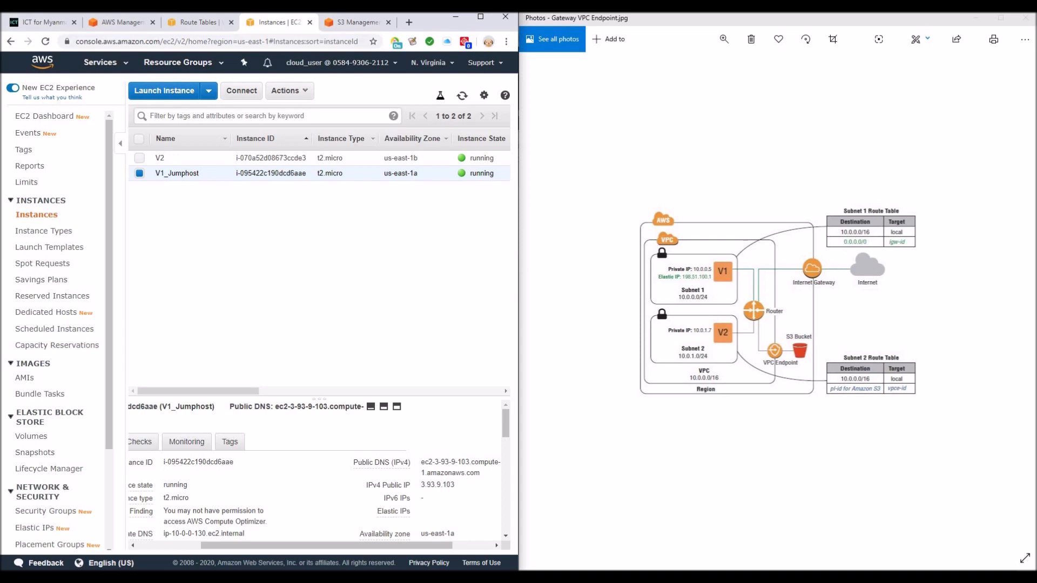
Step: In the S3 console, try to create a bucket named ictformyanmars3withvpcendpoint in US East (N. Virginia) with all public access blocked
{"action": "left_click", "coordinate": [357, 22]}
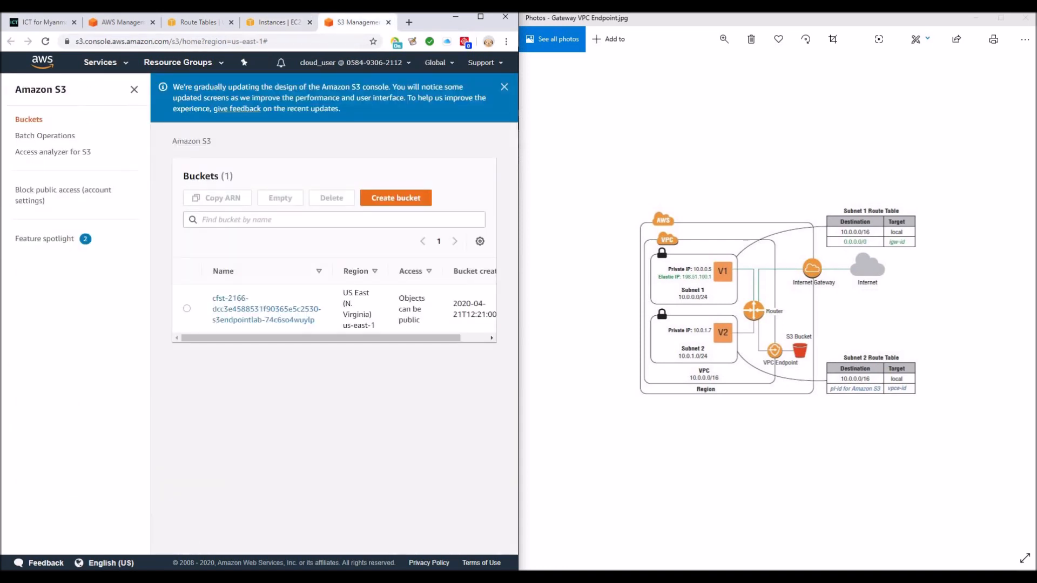
{"action": "left_click", "coordinate": [396, 197]}
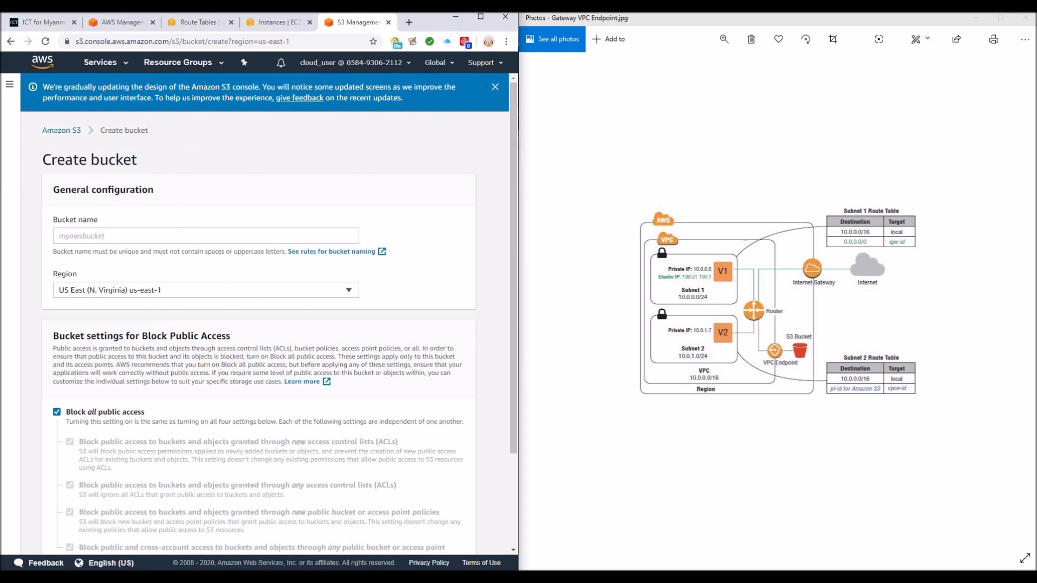
{"action": "left_click", "coordinate": [157, 236]}
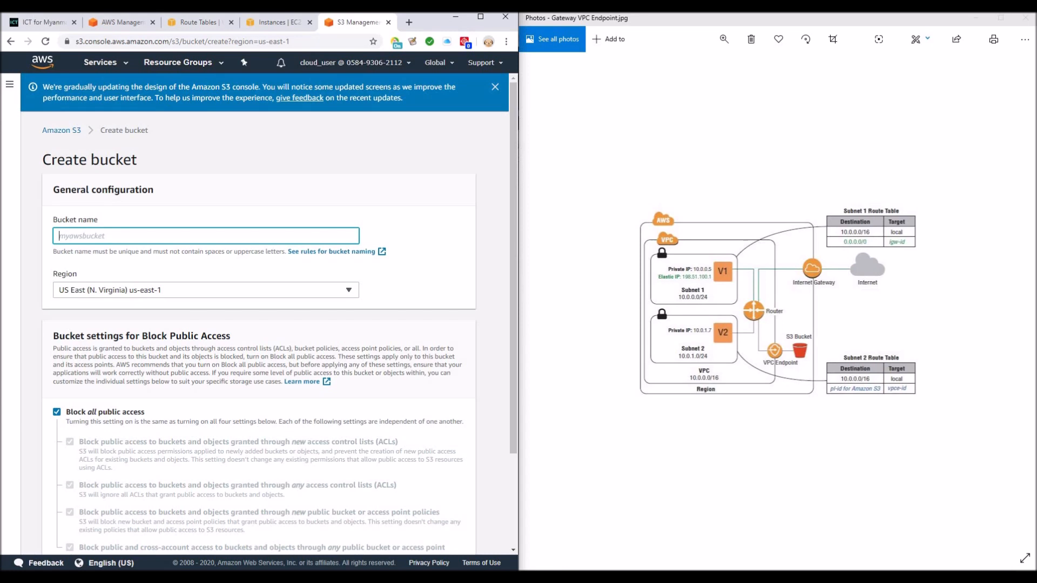
{"action": "type", "text": "ictformyanmars3withvpcendpoint"}
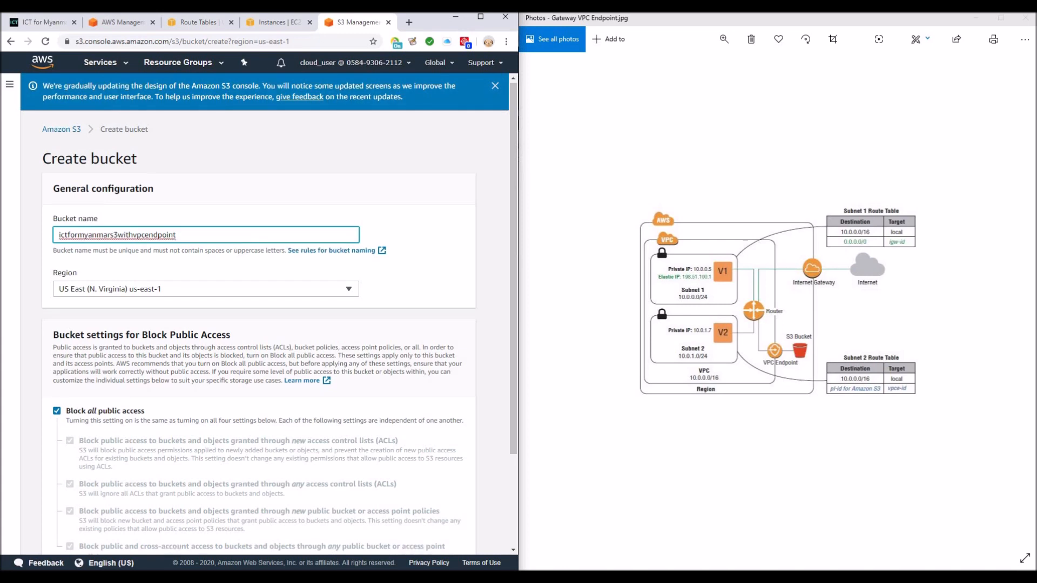
{"action": "scroll", "coordinate": [259, 313], "scroll_direction": "down", "scroll_amount": 2}
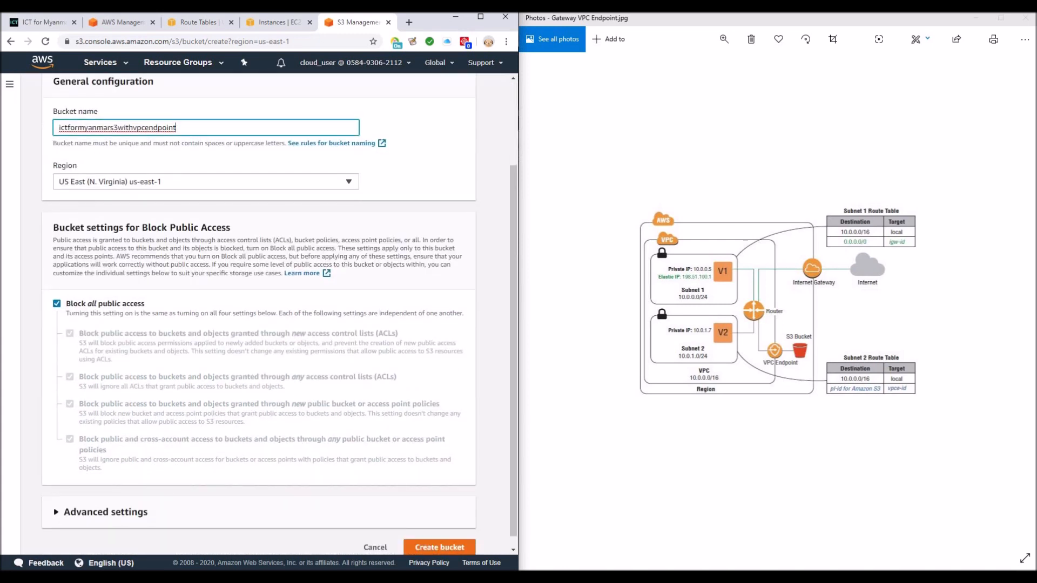
{"action": "scroll", "coordinate": [259, 314], "scroll_direction": "down", "scroll_amount": 1}
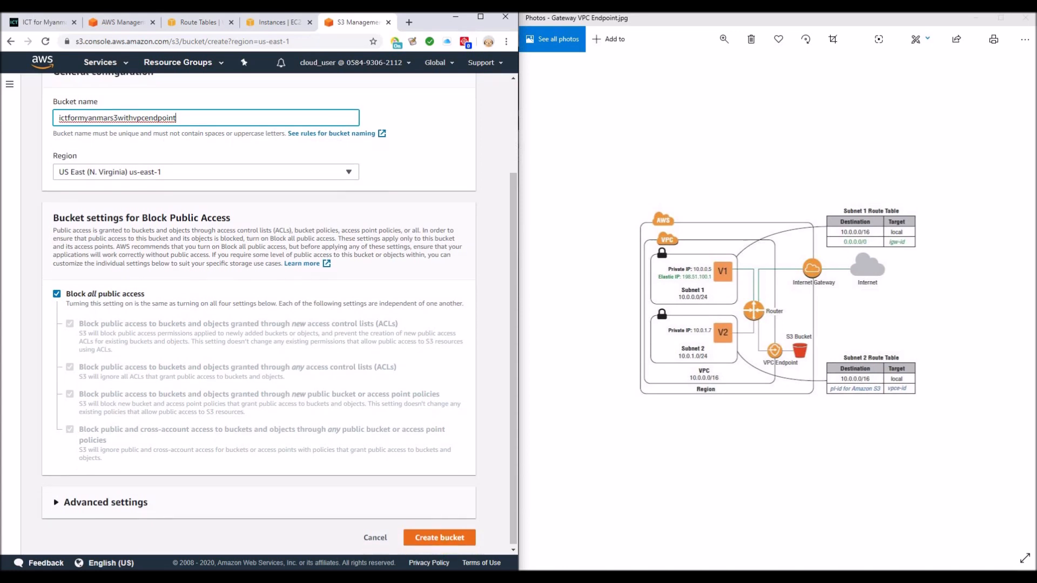
{"action": "left_click", "coordinate": [440, 537]}
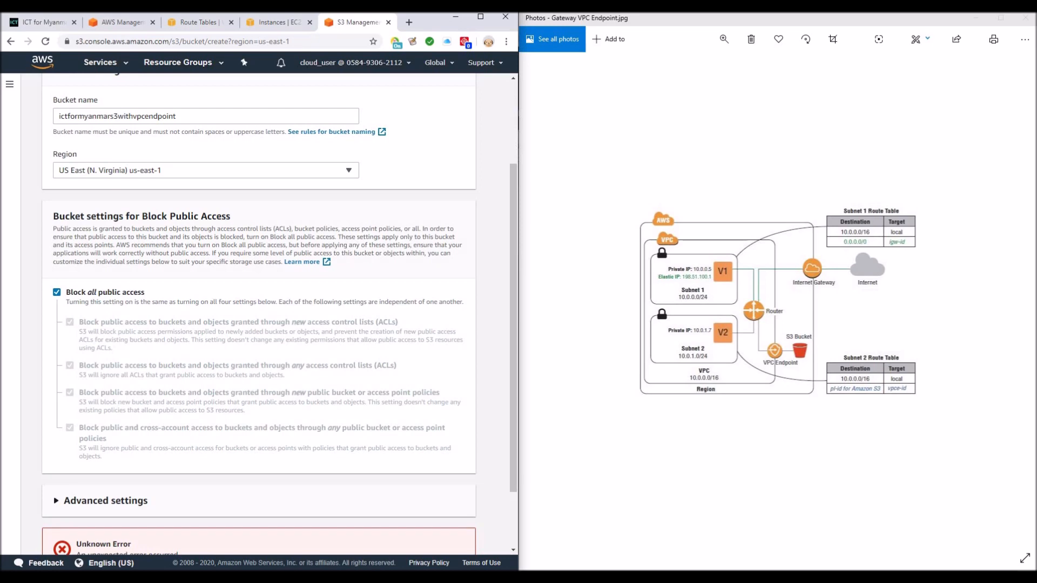
Step: Change the bucket name to ictformyanmars3withvpcendpoint2 and create the bucket
{"action": "scroll", "coordinate": [260, 313], "scroll_direction": "down", "scroll_amount": 2}
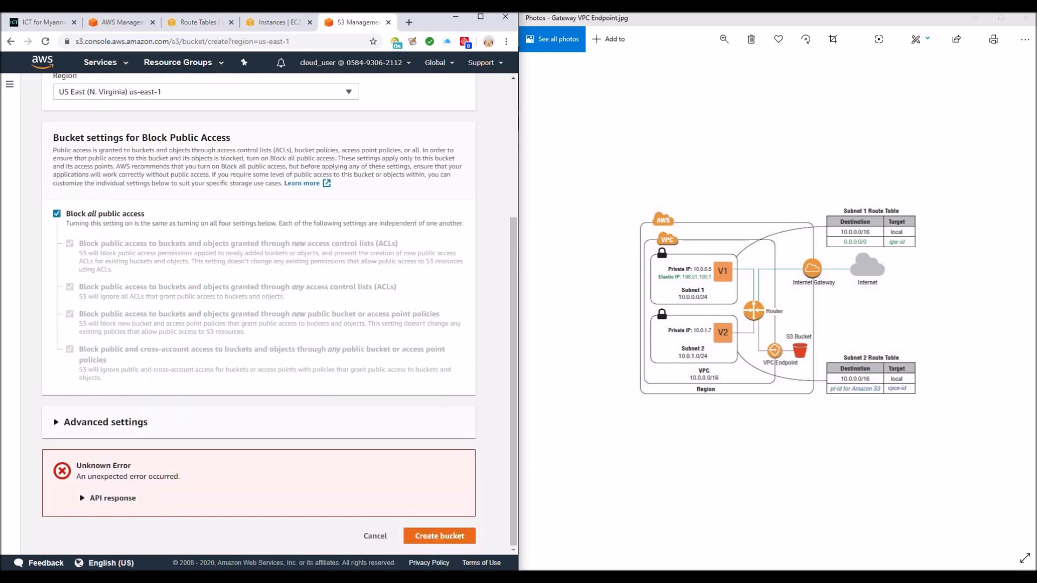
{"action": "scroll", "coordinate": [260, 313], "scroll_direction": "up", "scroll_amount": 5}
{"action": "left_click", "coordinate": [176, 236]}
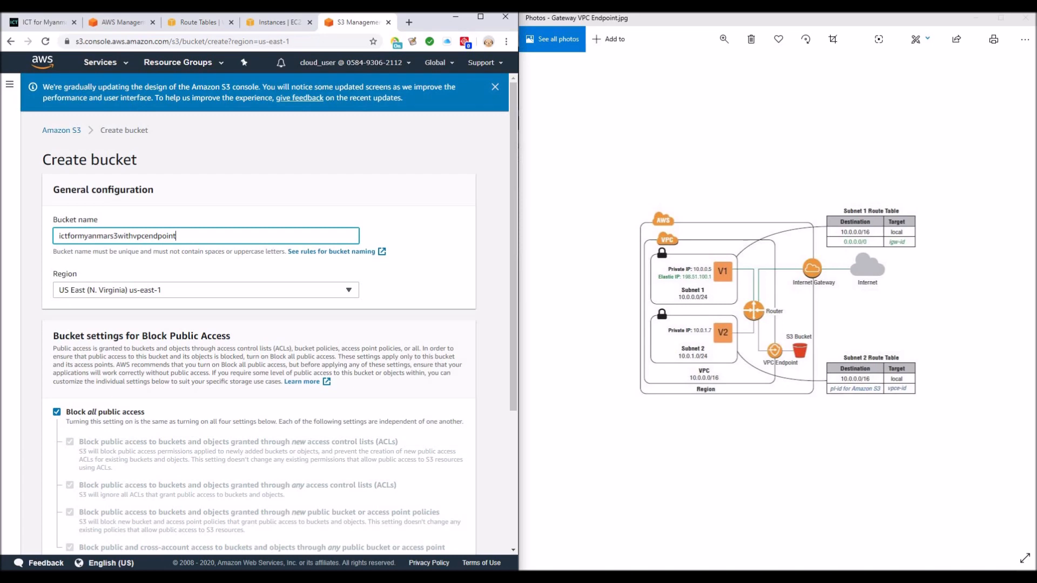
{"action": "scroll", "coordinate": [259, 313], "scroll_direction": "down", "scroll_amount": 5}
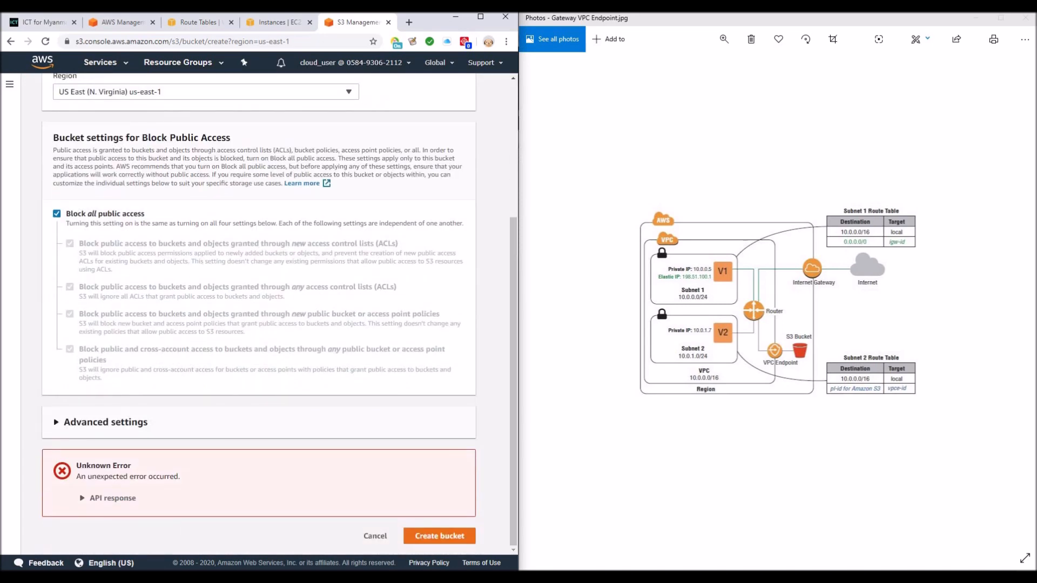
{"action": "key", "text": "Return"}
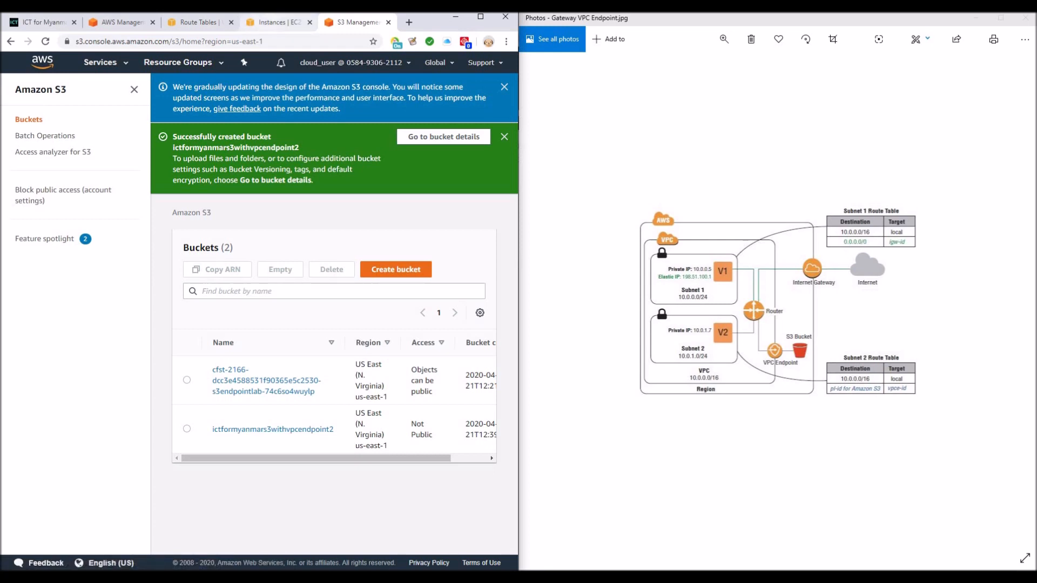
{"action": "left_click", "coordinate": [275, 22]}
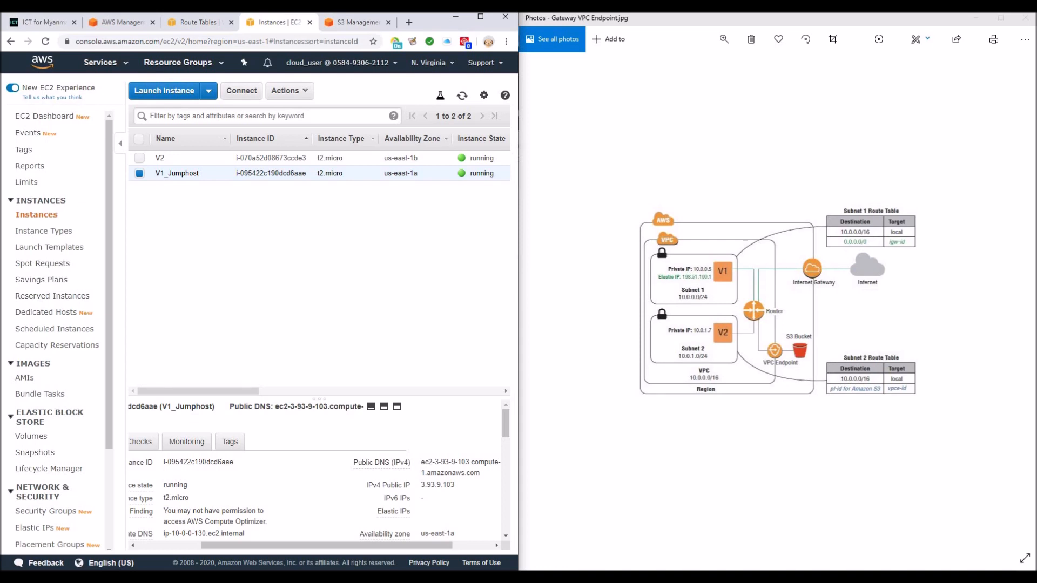
{"action": "left_click", "coordinate": [463, 485]}
{"action": "key", "text": "alt+Tab"}
{"action": "type", "text": "cloud_user@"}
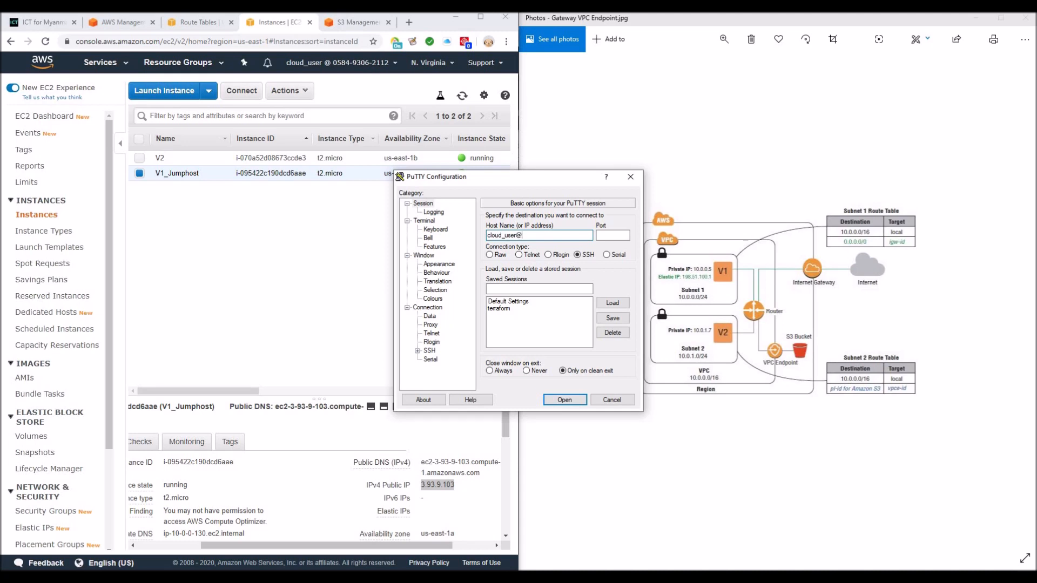
{"action": "key", "text": "ctrl+v"}
{"action": "left_click", "coordinate": [612, 234]}
{"action": "type", "text": "22"}
Step: In Notepad, select the password listed under the second cloud_user entry for copying
{"action": "key", "text": "alt+Tab"}
{"action": "key", "text": "Down"}
{"action": "key", "text": "Down"}
{"action": "key", "text": "Down"}
{"action": "key", "text": "End"}
{"action": "key", "text": "shift+Left"}
{"action": "key", "text": "shift+Left"}
{"action": "key", "text": "shift+Left"}
{"action": "key", "text": "shift+Left"}
{"action": "key", "text": "shift+Left"}
{"action": "key", "text": "shift+Left"}
{"action": "key", "text": "shift+Left"}
{"action": "key", "text": "shift+Left"}
{"action": "key", "text": "shift+Left"}
{"action": "key", "text": "shift+Left"}
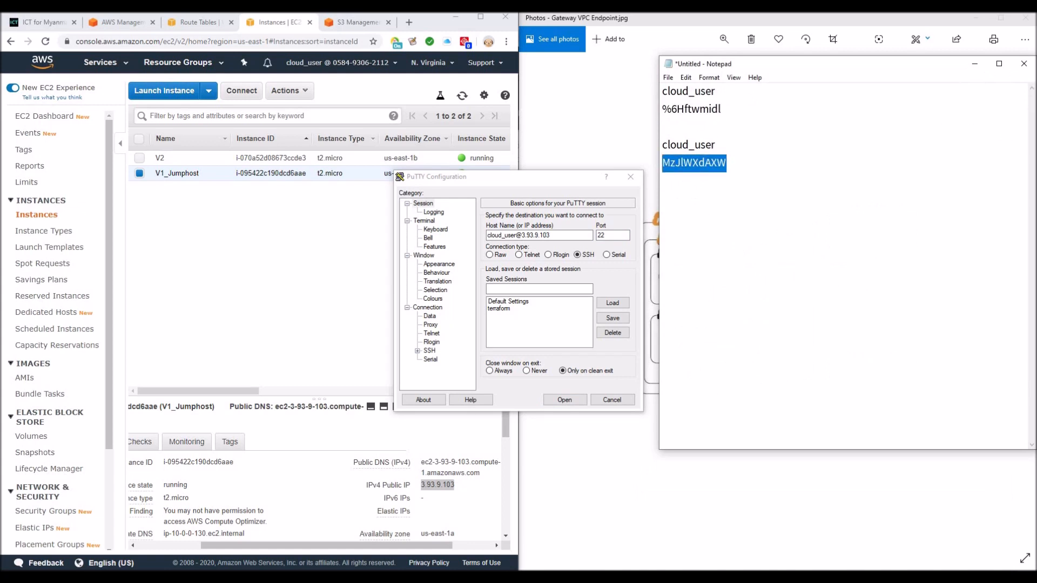
Step: Open the PuTTY SSH session to the jump host, minimise Notepad, and accept the server's host key into the cache
{"action": "key", "text": "alt+Tab"}
{"action": "key", "text": "Return"}
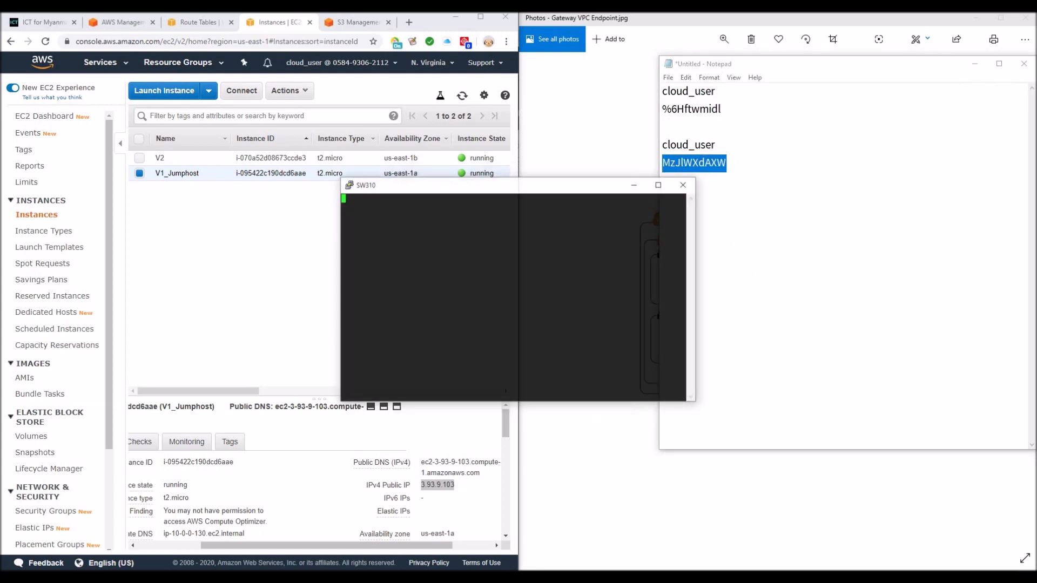
{"action": "left_click", "coordinate": [975, 63]}
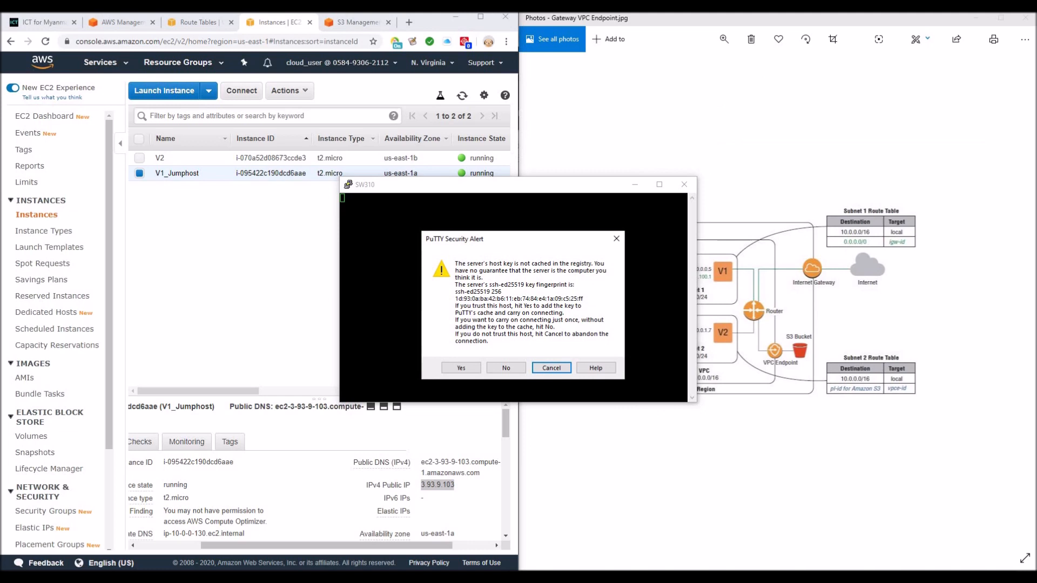
{"action": "key", "text": "Left"}
{"action": "key", "text": "Left"}
{"action": "key", "text": "Return"}
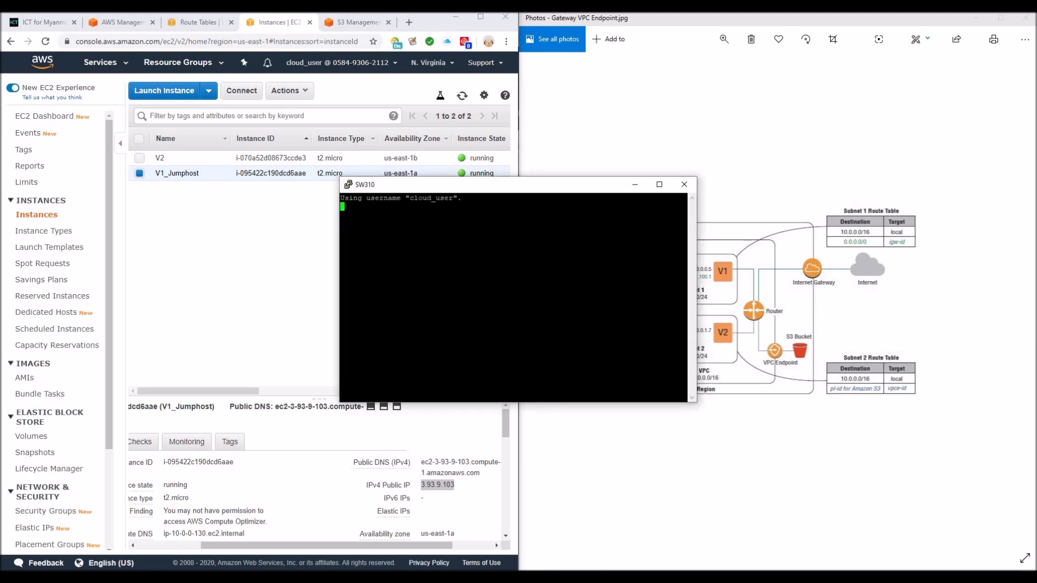
Step: Paste the account password to log in to the jump host
{"action": "right_click", "coordinate": [464, 260]}
{"action": "left_click", "coordinate": [491, 267]}
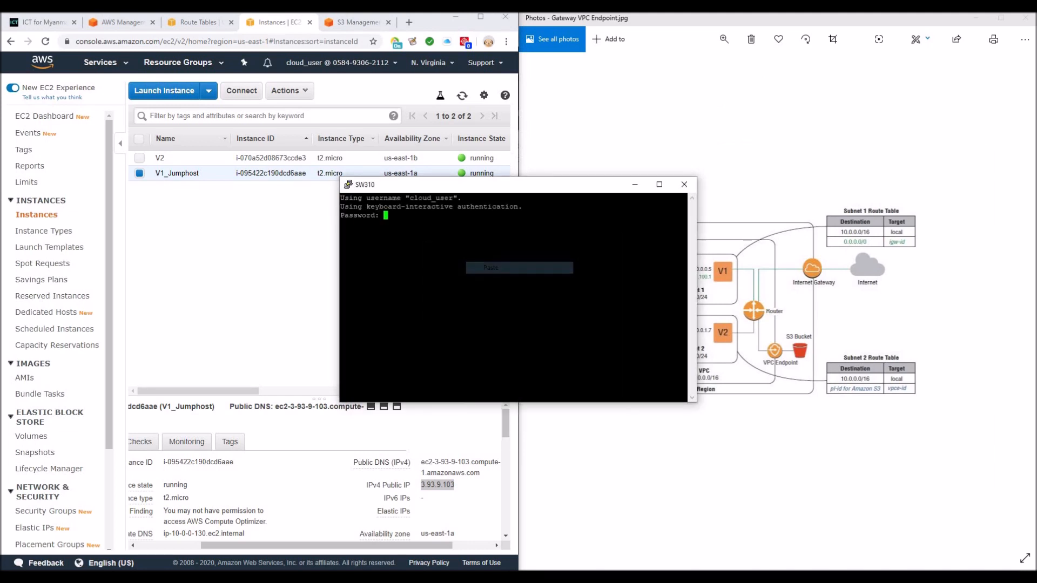
{"action": "key", "text": "Return"}
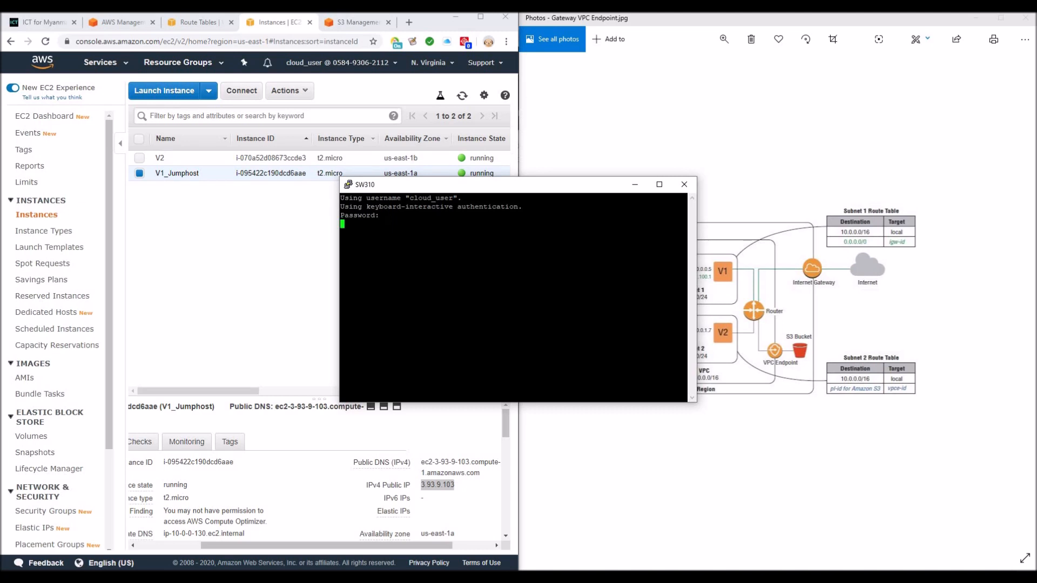
Step: Move the terminal window off the instance list and copy the V2 instance's private IP
{"action": "left_click_drag", "start_coordinate": [486, 184], "coordinate": [364, 176]}
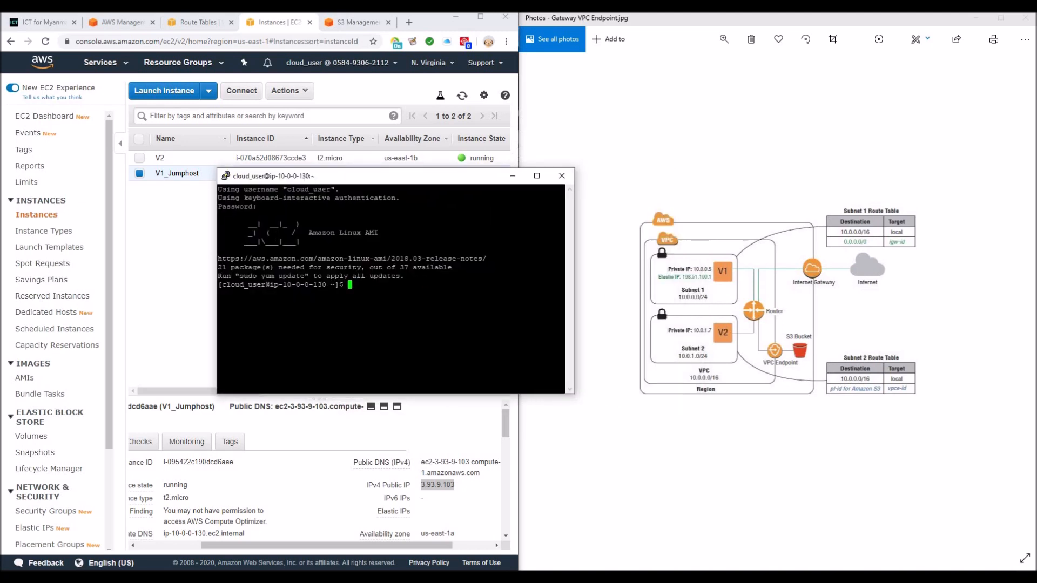
{"action": "left_click_drag", "start_coordinate": [364, 175], "coordinate": [315, 204]}
{"action": "left_click", "coordinate": [194, 158]}
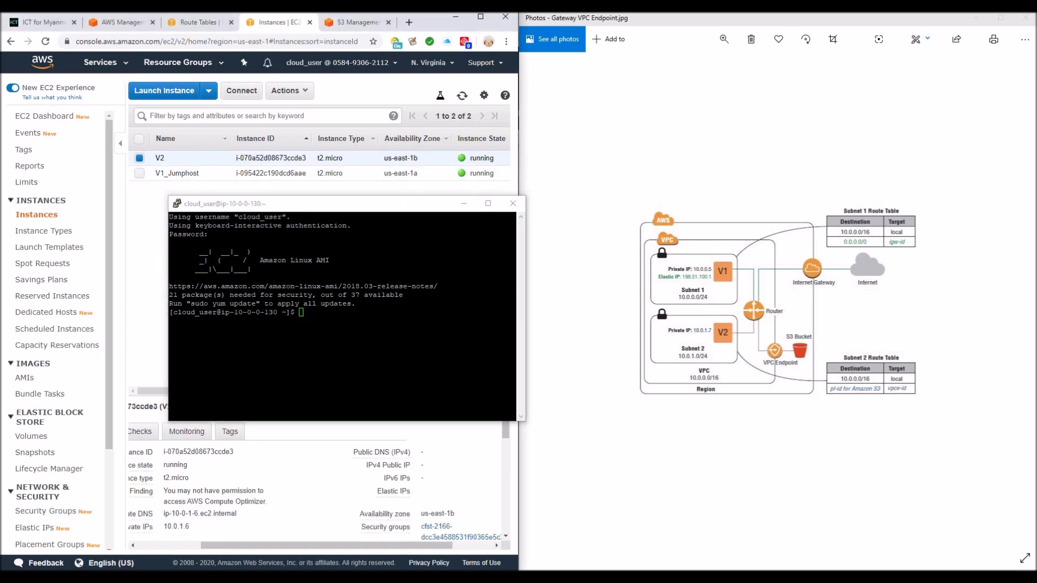
{"action": "left_click", "coordinate": [198, 527]}
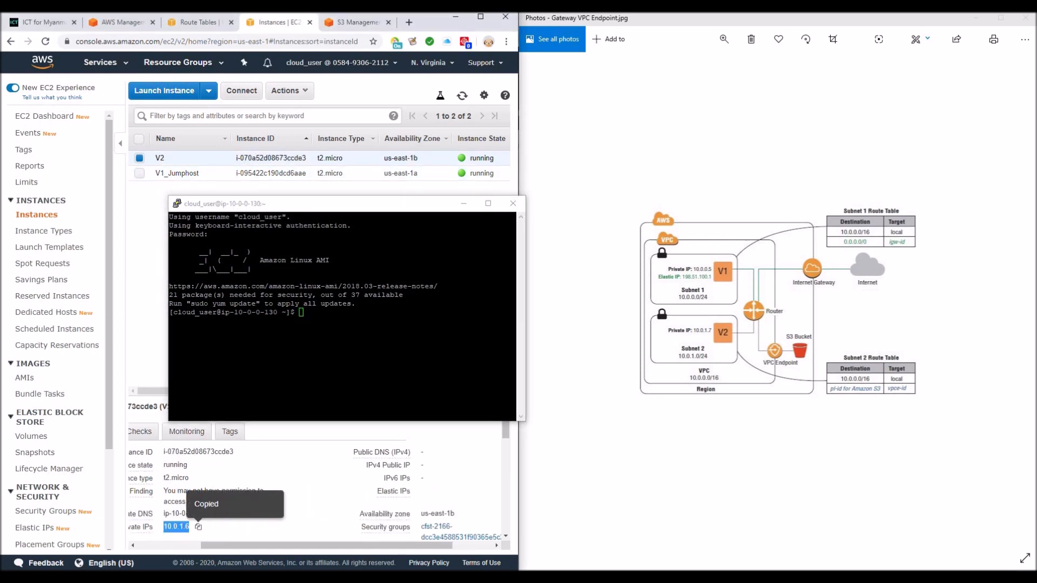
{"action": "left_click", "coordinate": [301, 335]}
{"action": "type", "text": "cloud"}
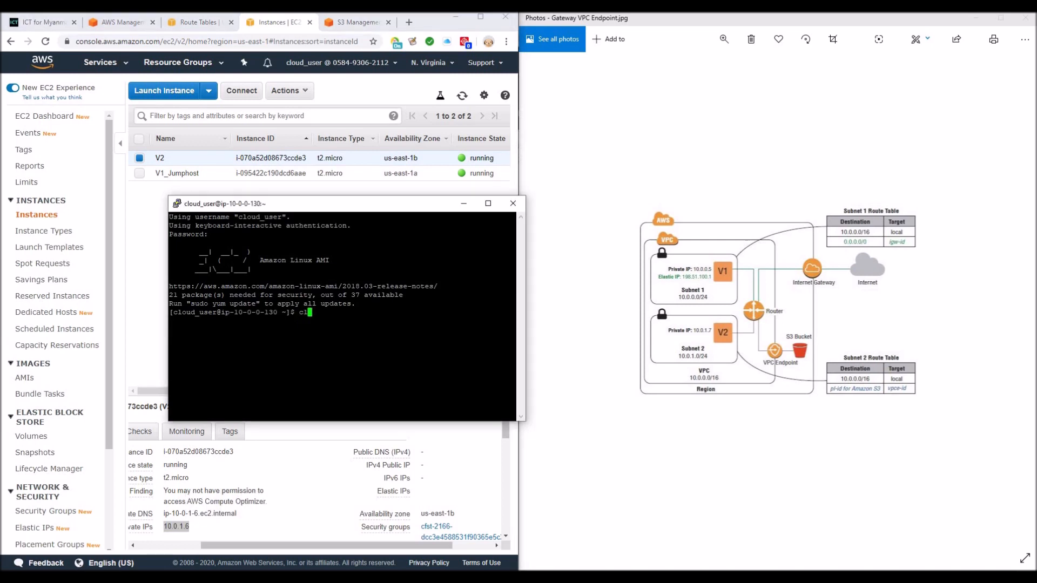
{"action": "key", "text": "BackSpace"}
{"action": "key", "text": "BackSpace"}
{"action": "key", "text": "BackSpace"}
{"action": "key", "text": "BackSpace"}
{"action": "key", "text": "BackSpace"}
{"action": "type", "text": "ssh cloud_user@"}
{"action": "right_click", "coordinate": [435, 313]}
{"action": "left_click", "coordinate": [461, 320]}
{"action": "key", "text": "Return"}
Step: Copy the selected password from Notepad again and answer yes to trust V2's host key
{"action": "key", "text": "alt+Tab"}
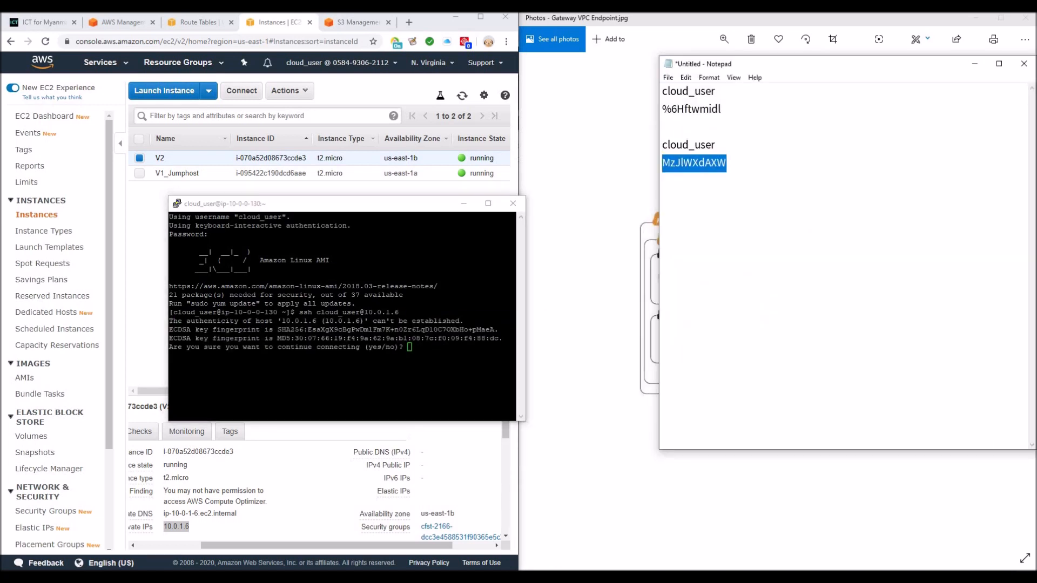
{"action": "right_click", "coordinate": [708, 162]}
{"action": "left_click", "coordinate": [735, 197]}
{"action": "key", "text": "alt+Tab"}
{"action": "type", "text": "yes"}
{"action": "key", "text": "Return"}
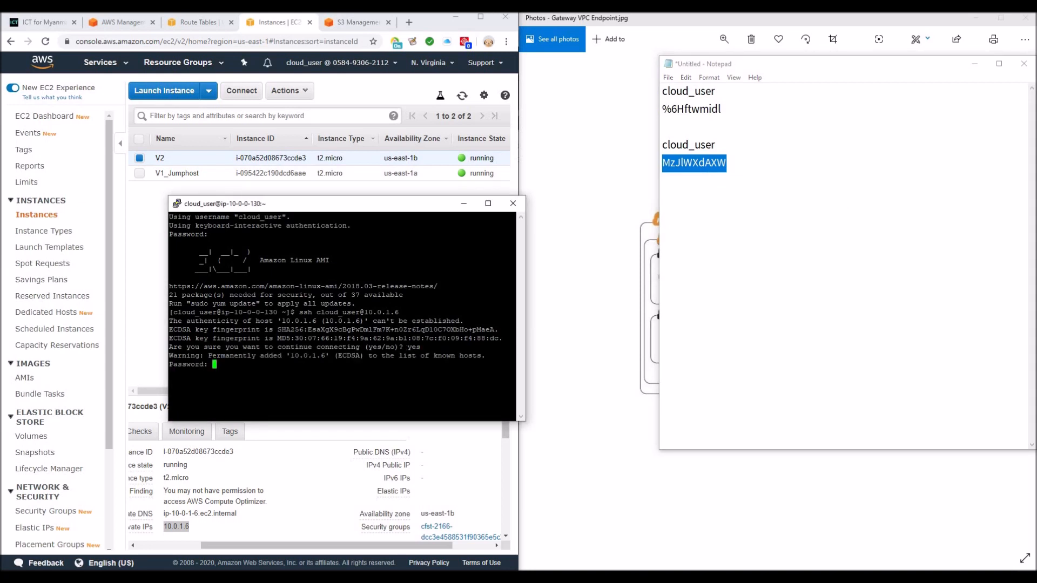
Step: Paste the account password to log in to V2, and minimise Notepad
{"action": "right_click", "coordinate": [393, 372], "text": "ctrl"}
{"action": "left_click", "coordinate": [426, 380]}
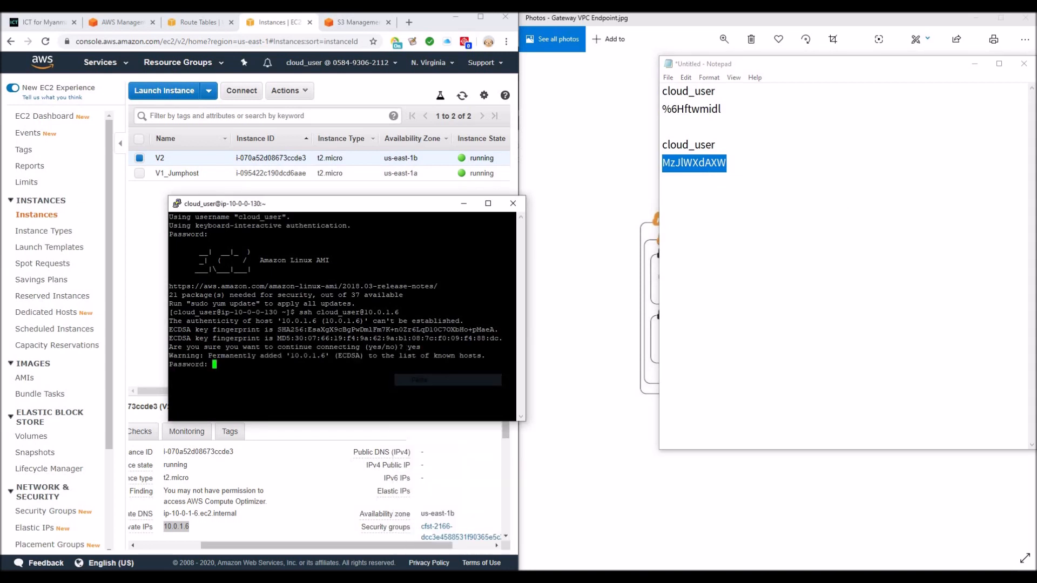
{"action": "key", "text": "Return"}
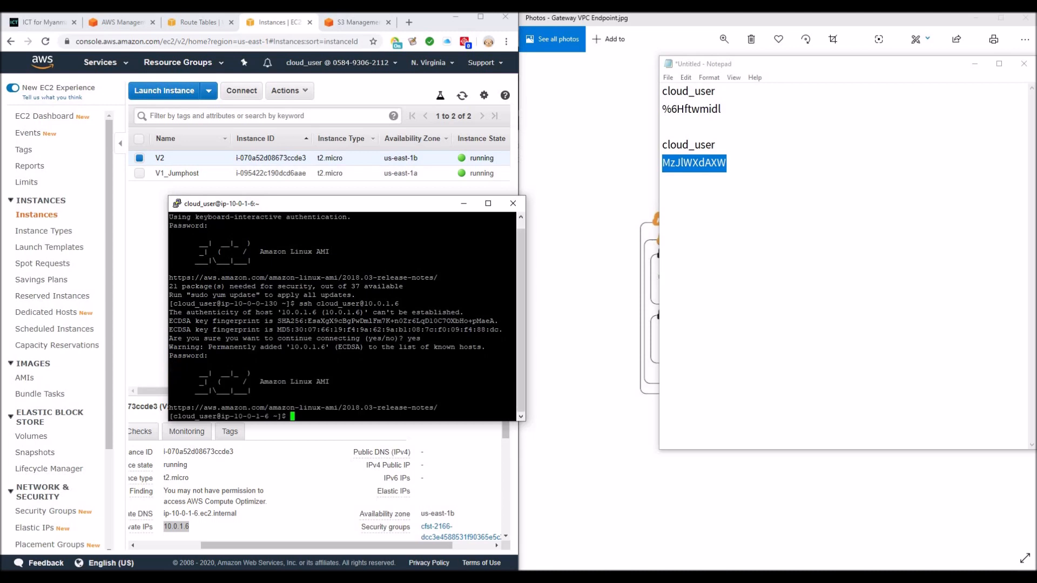
{"action": "left_click", "coordinate": [975, 64]}
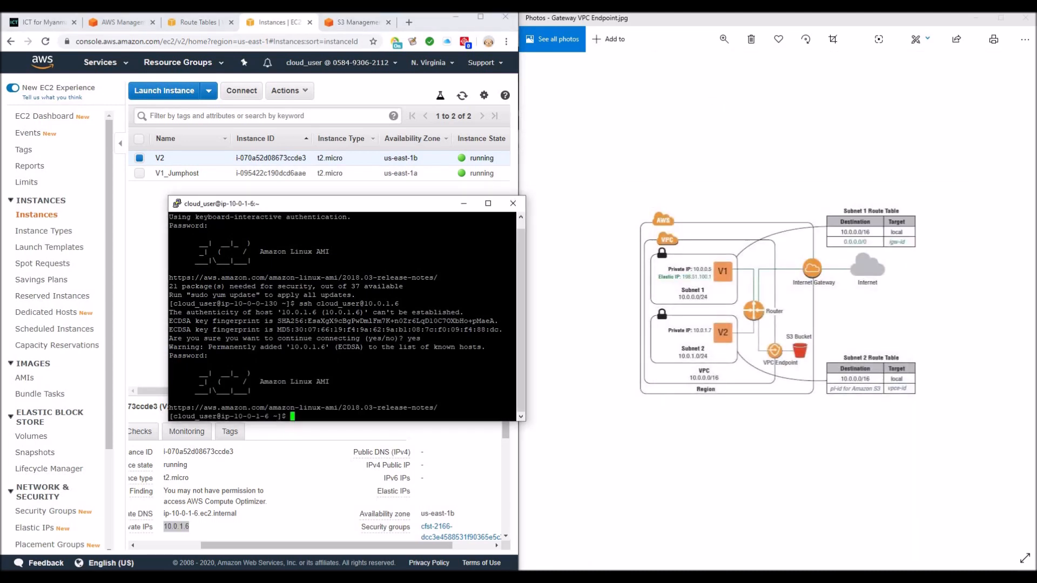
Step: Run aws s3 ls on V2 to test S3 access from the private subnet, and minimise the terminal
{"action": "key", "text": "Return"}
{"action": "key", "text": "Return"}
{"action": "key", "text": "Return"}
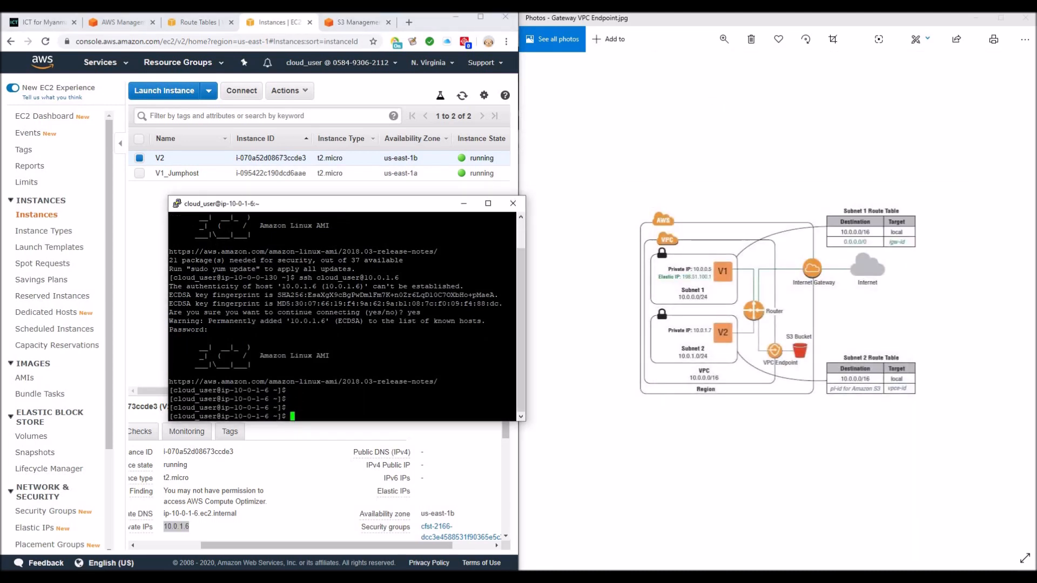
{"action": "type", "text": "aws s3 ls"}
{"action": "key", "text": "Return"}
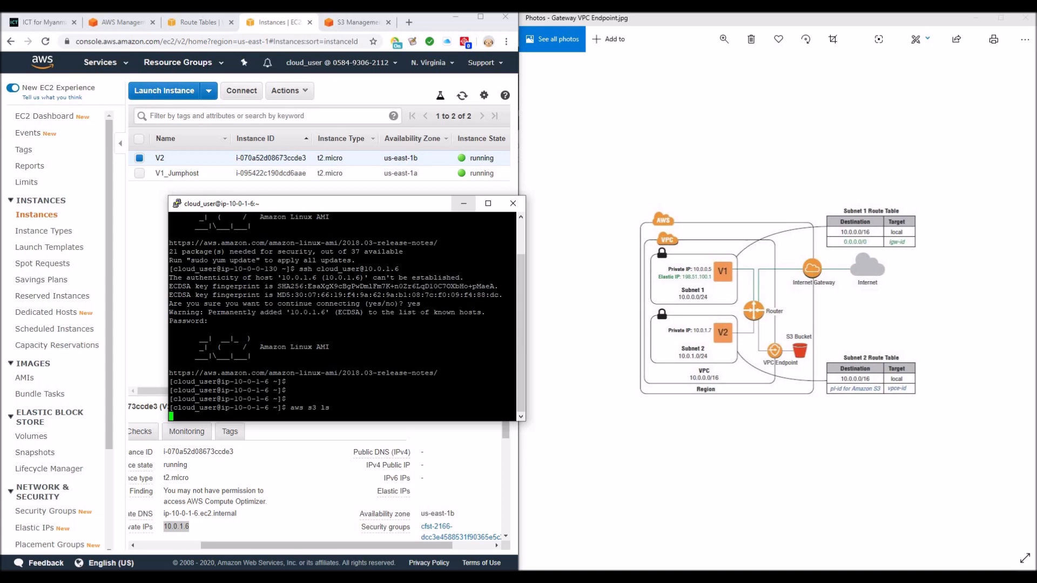
{"action": "left_click", "coordinate": [464, 204]}
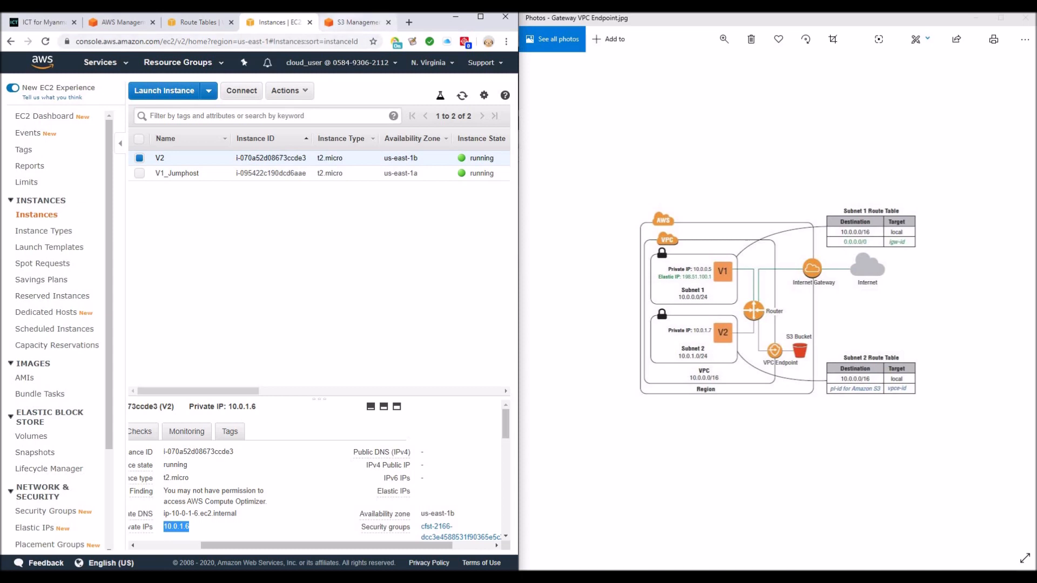
Step: Start a new VPC endpoint, filter the AWS services by s3, and select the com.amazonaws.us-east-1.s3 gateway service
{"action": "left_click", "coordinate": [199, 23]}
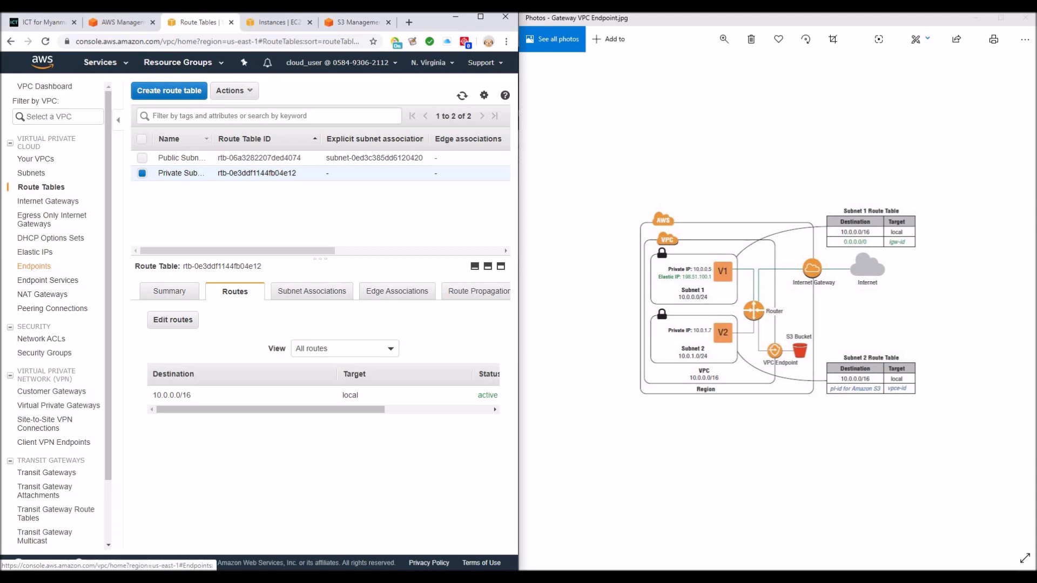
{"action": "left_click", "coordinate": [34, 266]}
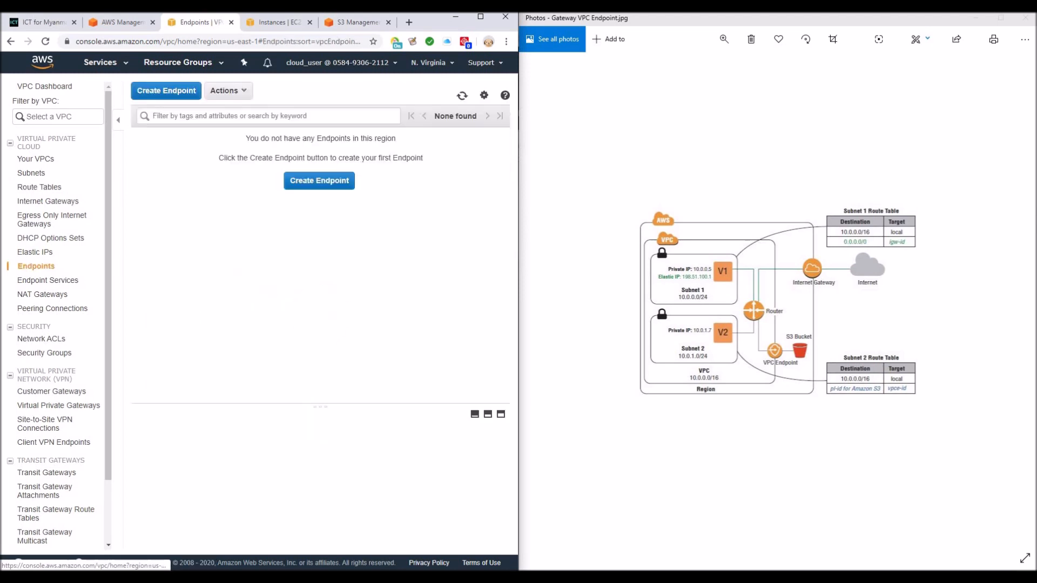
{"action": "left_click", "coordinate": [320, 180]}
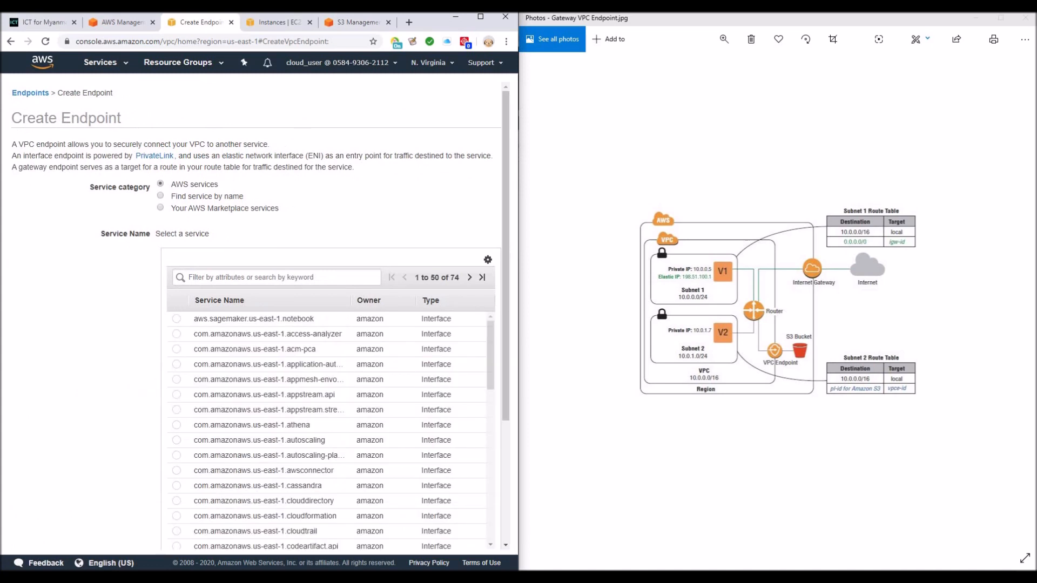
{"action": "left_click", "coordinate": [277, 277]}
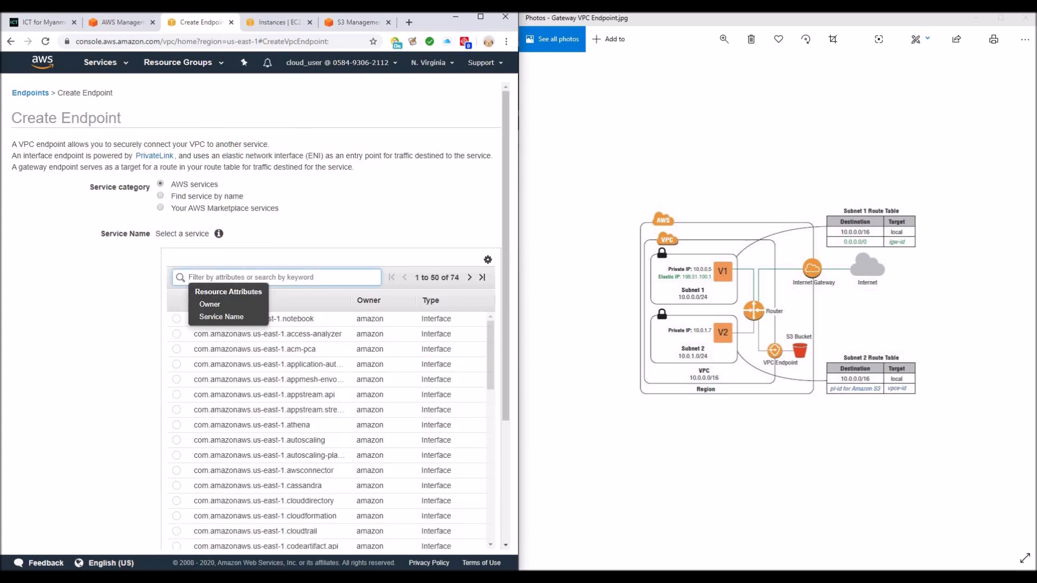
{"action": "type", "text": "s3"}
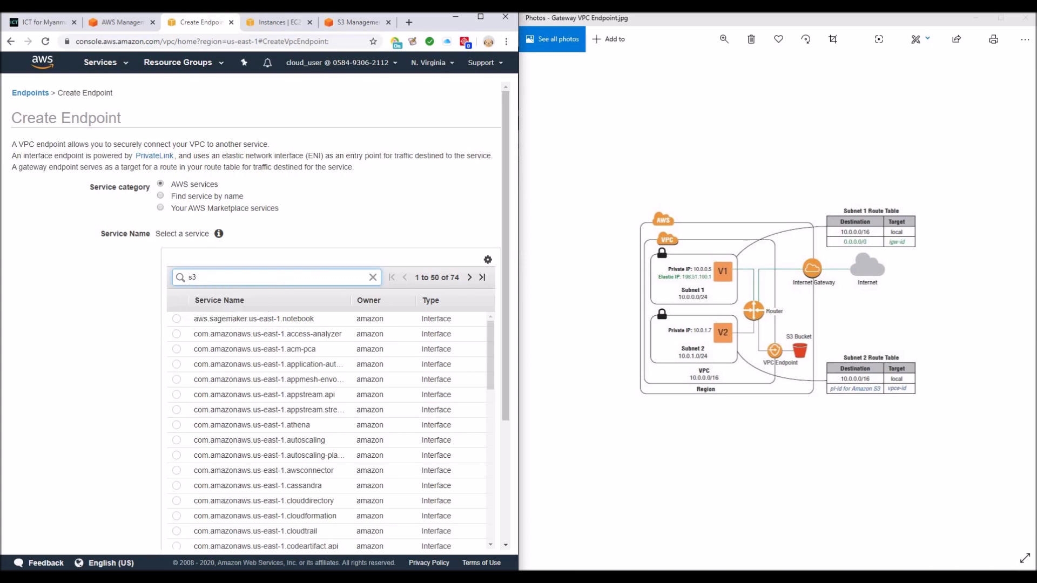
{"action": "key", "text": "Return"}
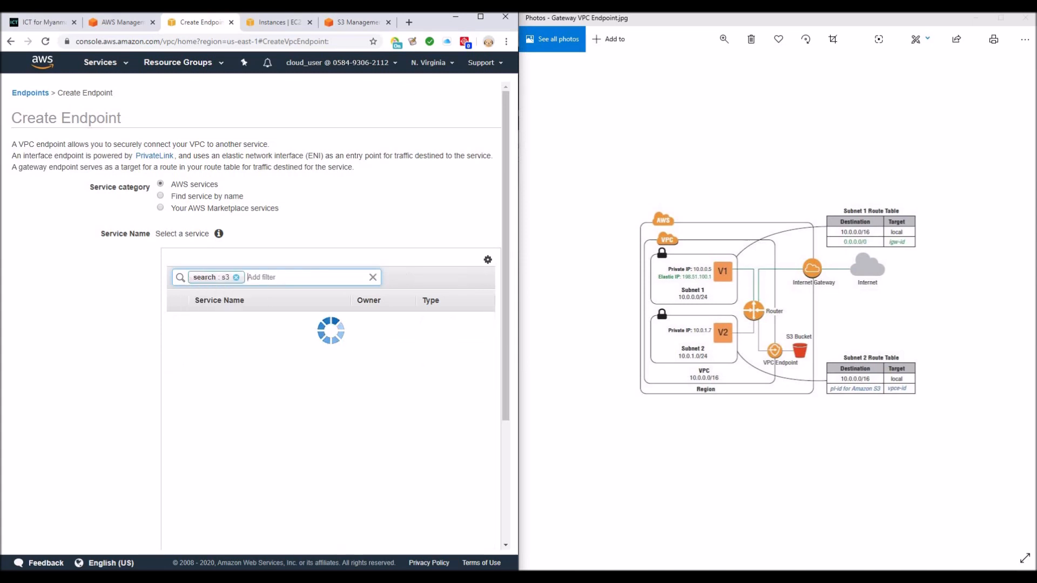
{"action": "left_click", "coordinate": [177, 318]}
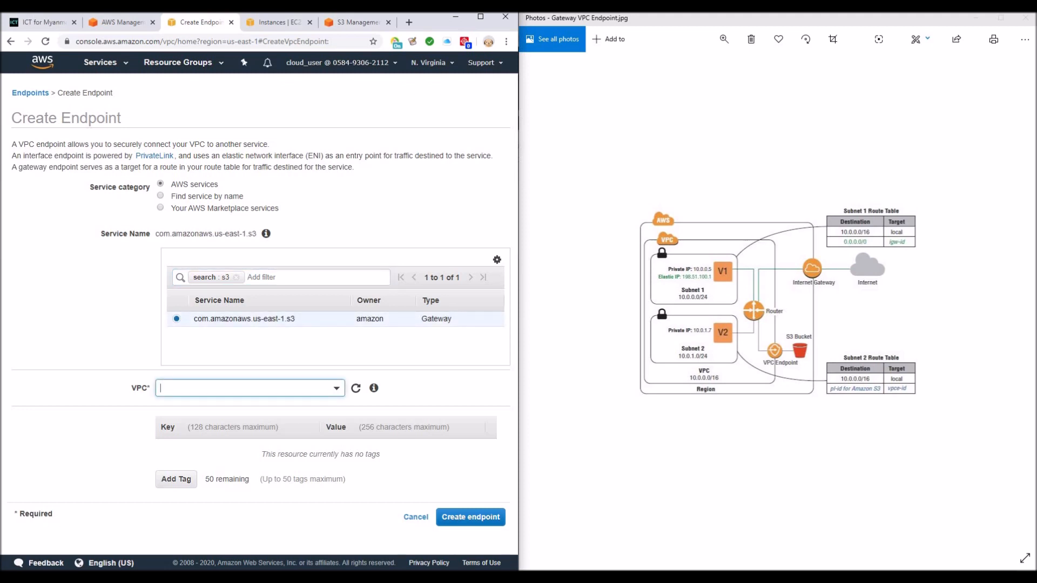
Step: Assign the endpoint to the LinuxAcademy VPC (10.0.0.0/16) and select the route table associated with Private_Subnet2
{"action": "left_click", "coordinate": [250, 388]}
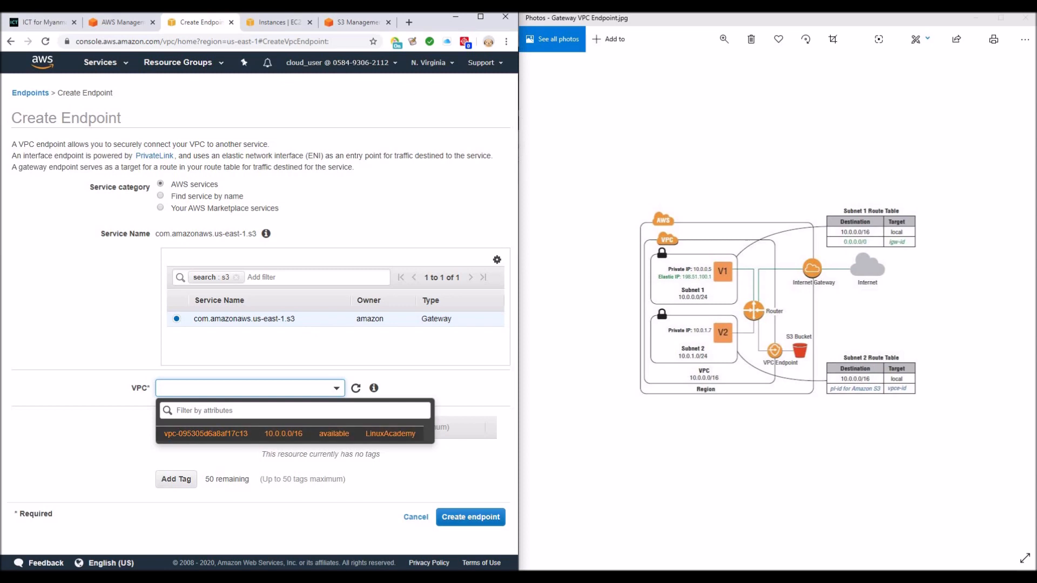
{"action": "left_click", "coordinate": [250, 433]}
{"action": "scroll", "coordinate": [250, 433], "scroll_direction": "down", "scroll_amount": 5}
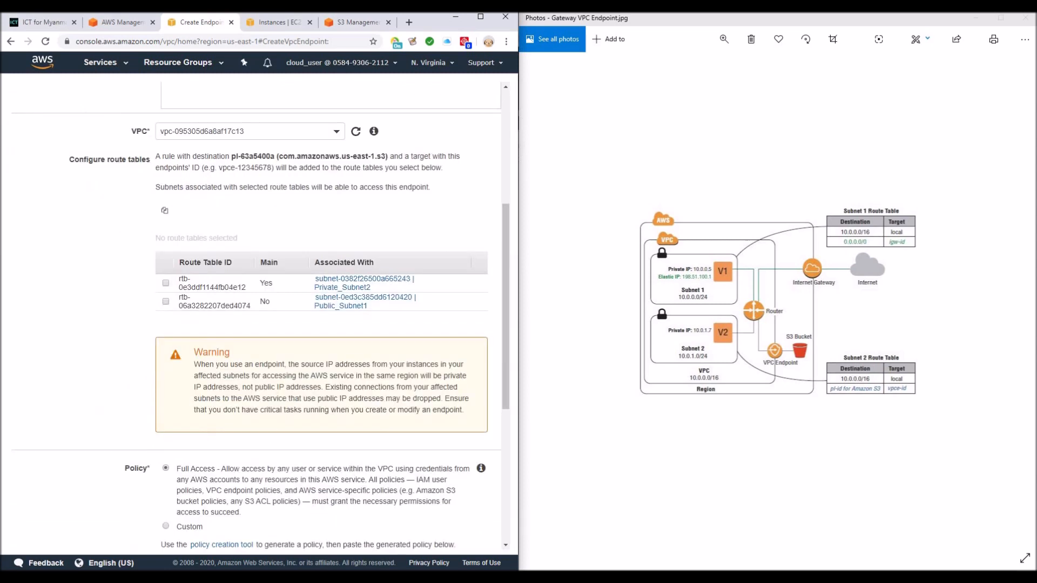
{"action": "scroll", "coordinate": [261, 326], "scroll_direction": "down", "scroll_amount": 1}
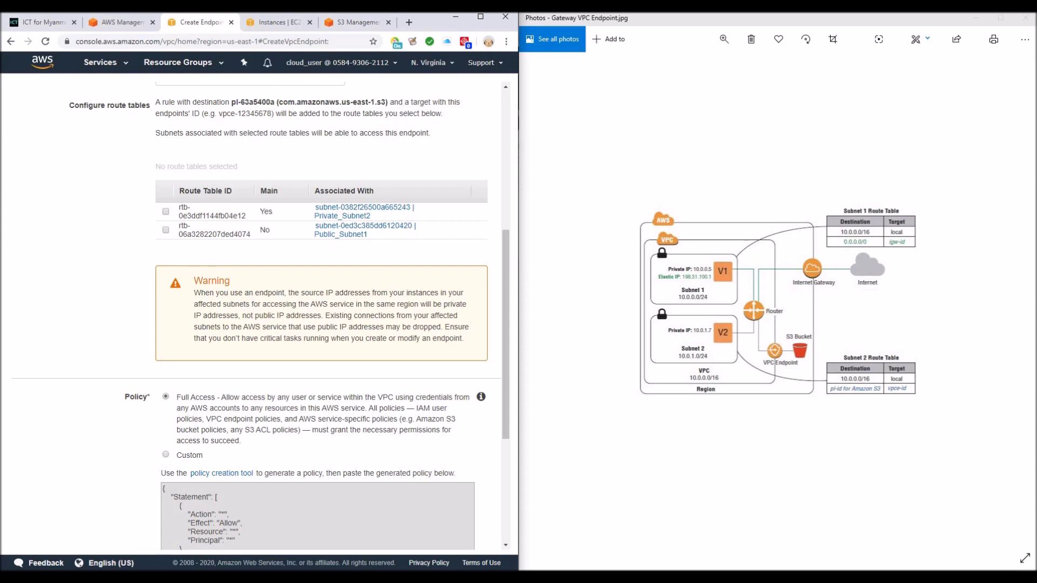
{"action": "left_click", "coordinate": [166, 212]}
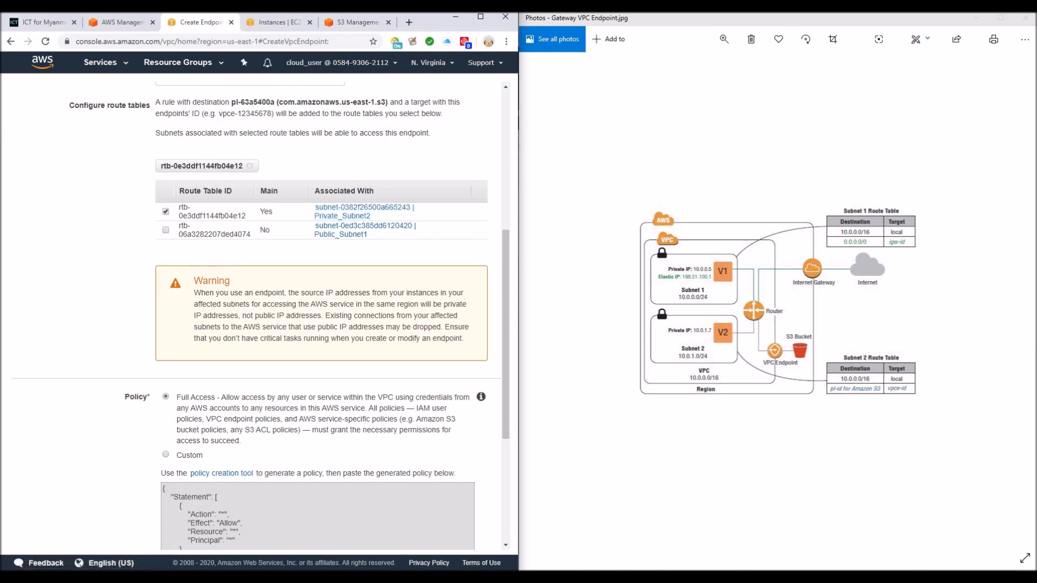
Step: Tag the endpoint with key Name and value ictformynmars3withvpcendpoint2, and create it with the full access policy
{"action": "scroll", "coordinate": [256, 313], "scroll_direction": "down", "scroll_amount": 4}
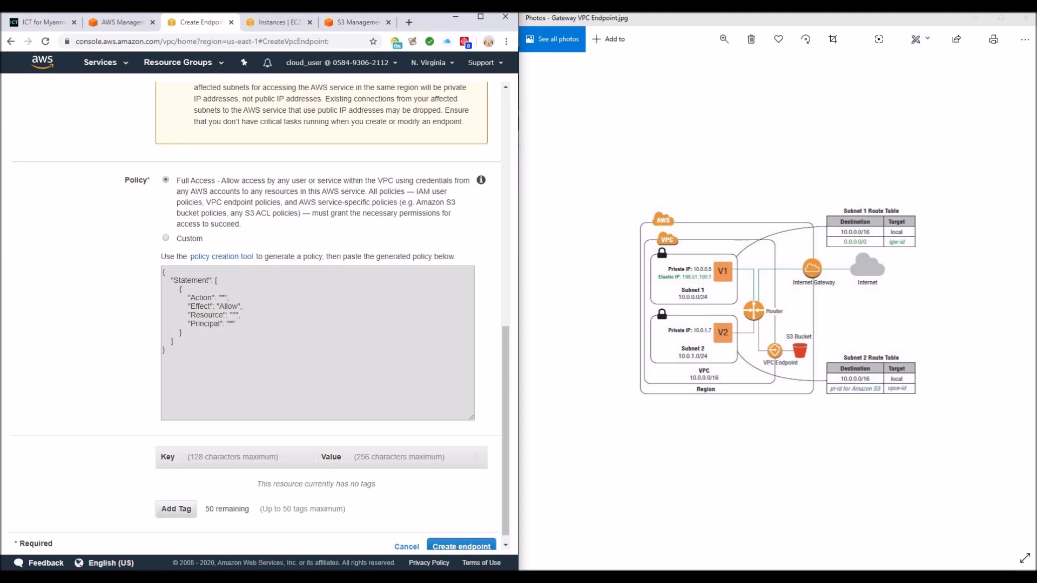
{"action": "left_click", "coordinate": [176, 509]}
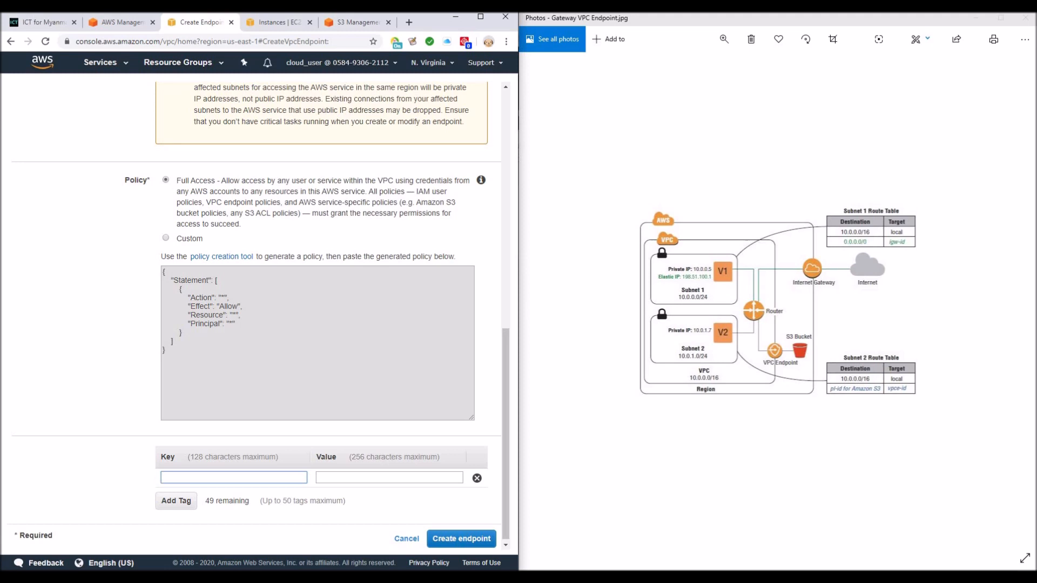
{"action": "type", "text": "Name"}
{"action": "key", "text": "Tab"}
{"action": "type", "text": "S"}
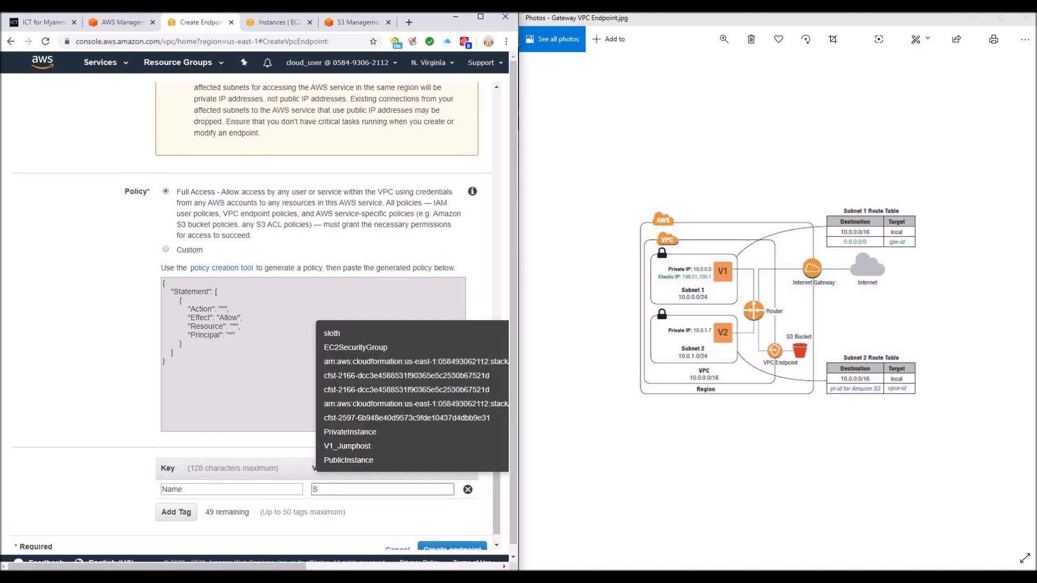
{"action": "key", "text": "BackSpace"}
{"action": "type", "text": "ictform"}
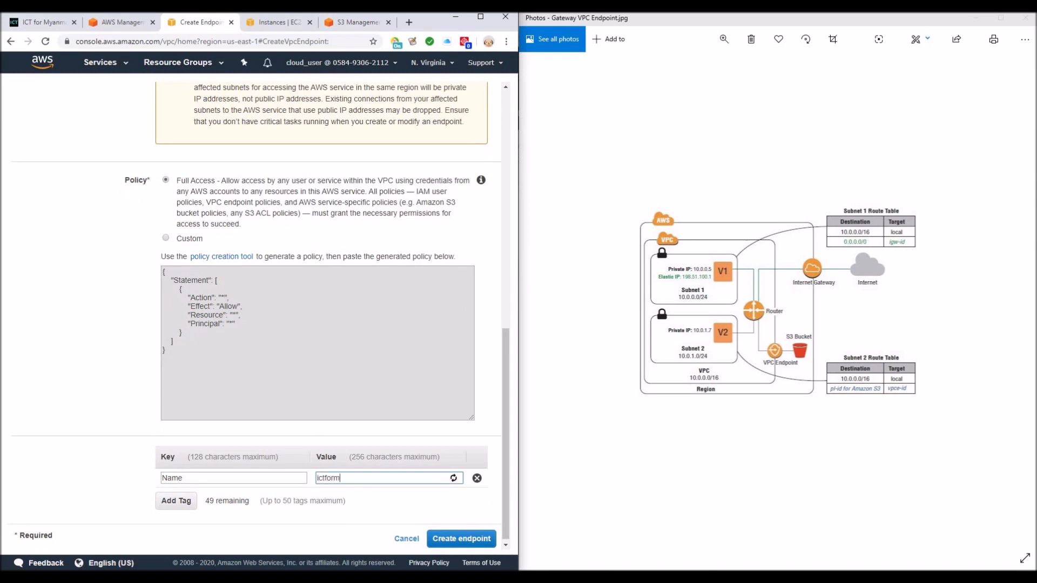
{"action": "type", "text": "ynmars3withvpcendpoint2"}
{"action": "left_click", "coordinate": [176, 501]}
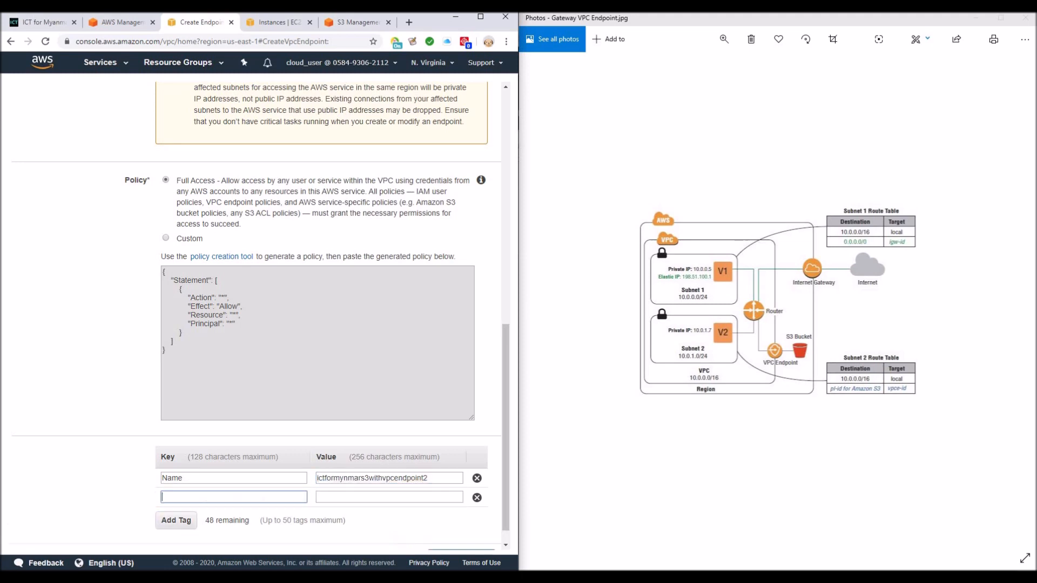
{"action": "scroll", "coordinate": [261, 316], "scroll_direction": "down", "scroll_amount": 1}
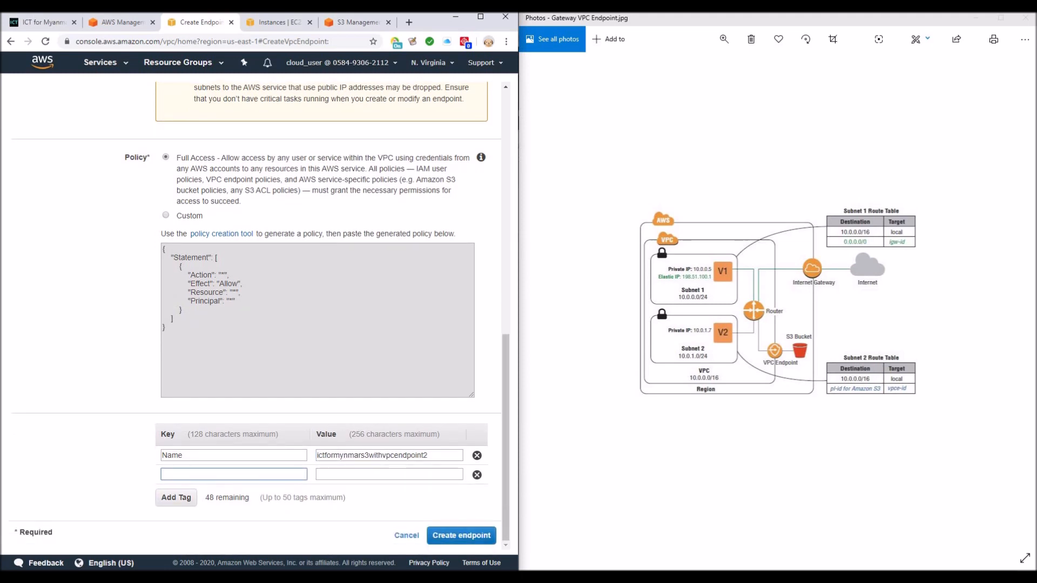
{"action": "left_click", "coordinate": [462, 536]}
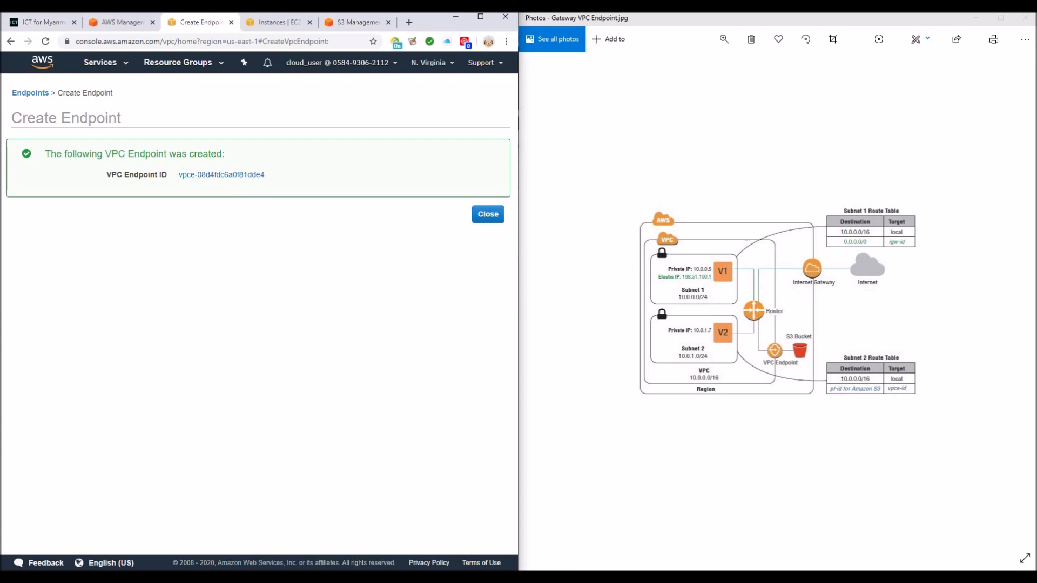
{"action": "left_click", "coordinate": [488, 214]}
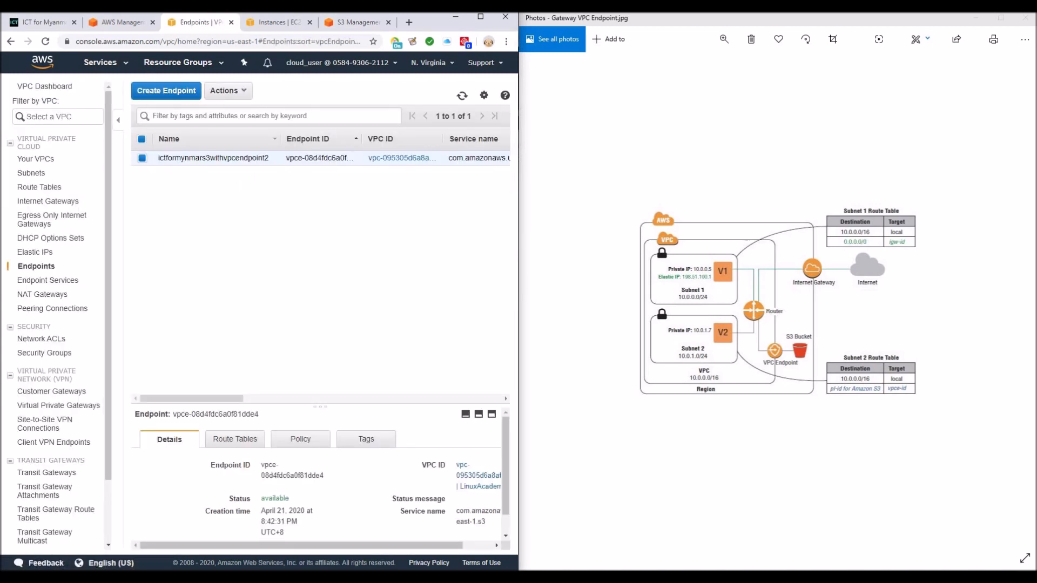
Step: Examine the routes of the private subnet's route table for the S3 endpoint entry
{"action": "left_click", "coordinate": [39, 187]}
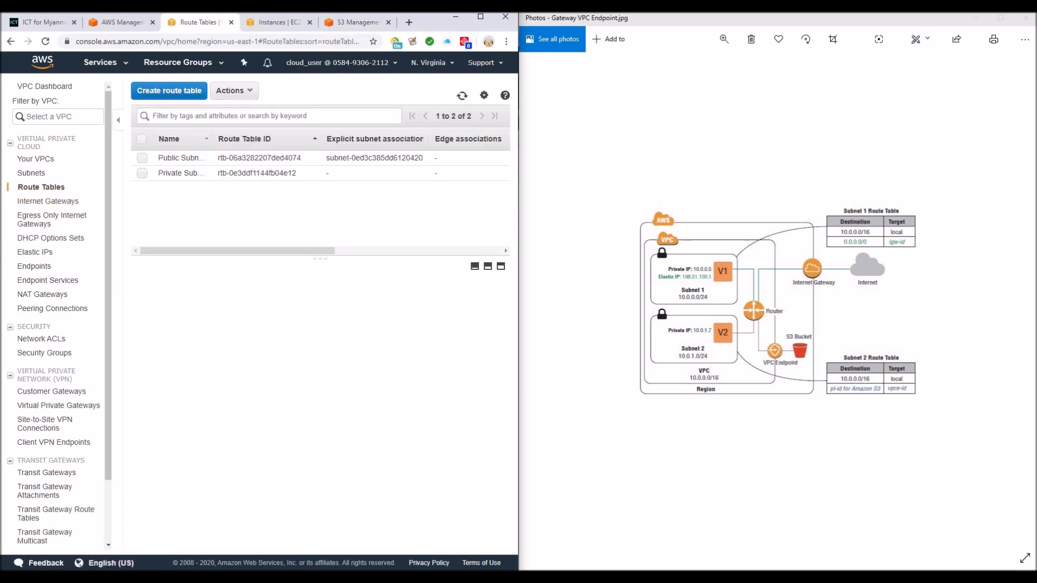
{"action": "left_click", "coordinate": [183, 174]}
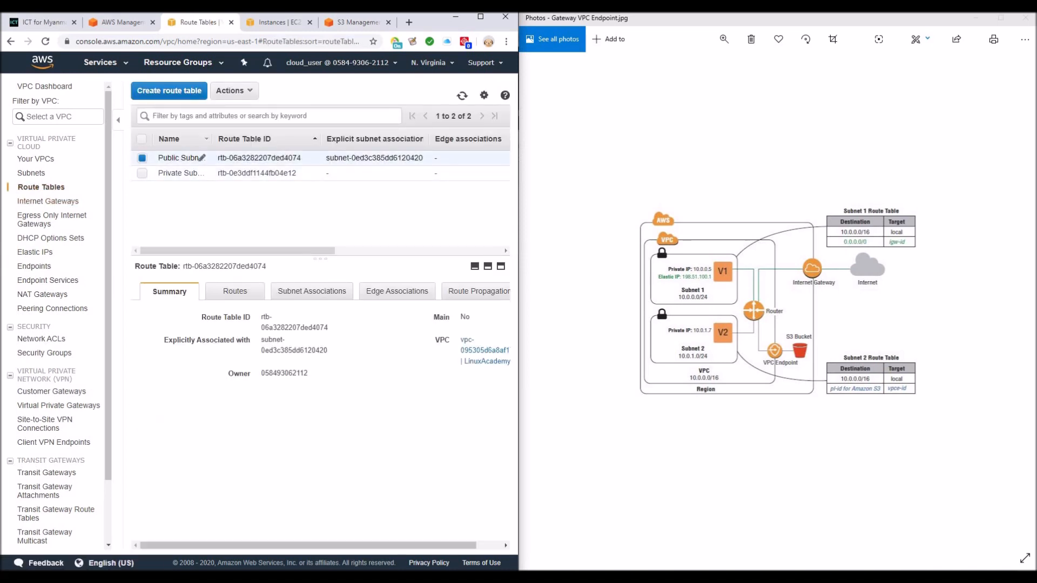
{"action": "left_click", "coordinate": [235, 292]}
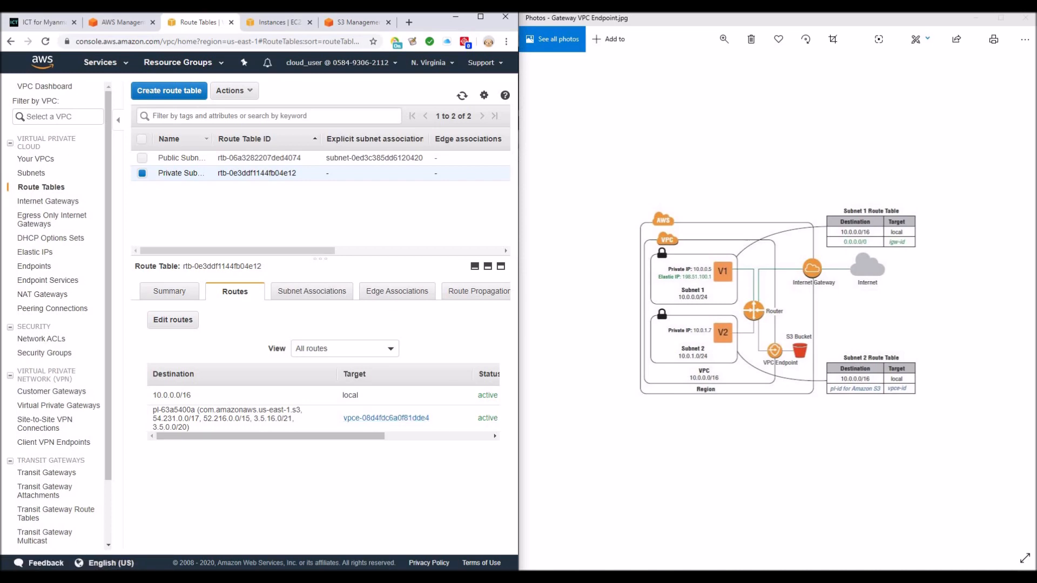
Step: Switch to the V2 terminal and rerun aws s3 ls to test S3 access through the endpoint
{"action": "key", "text": "alt+Tab"}
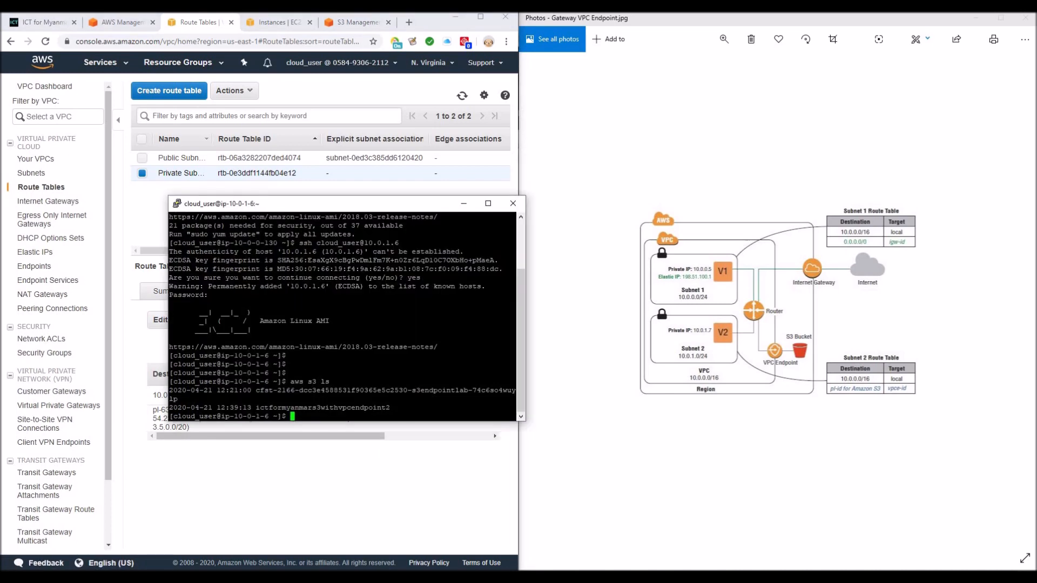
{"action": "left_click_drag", "start_coordinate": [346, 203], "coordinate": [312, 168]}
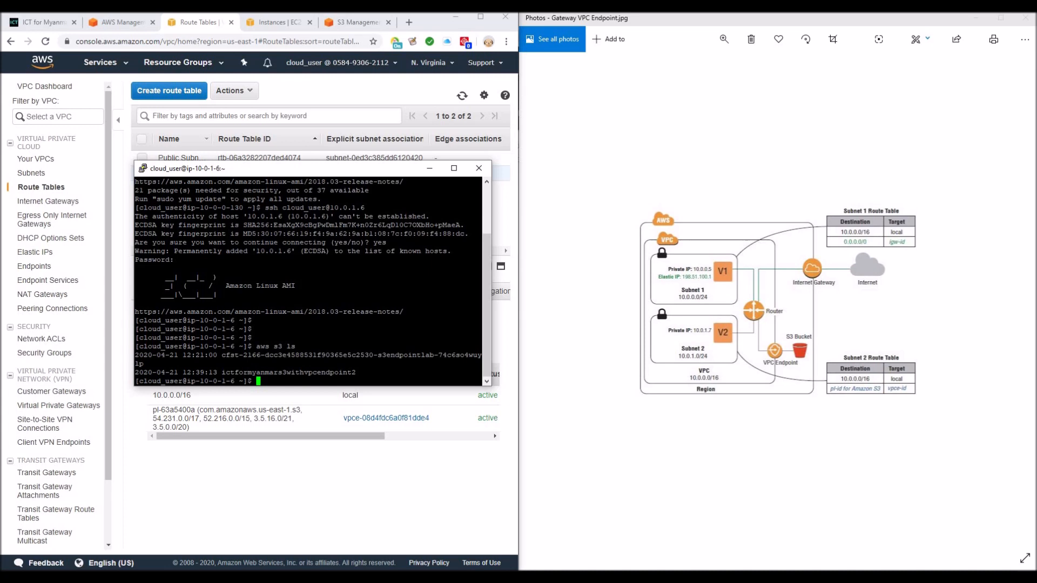
{"action": "key", "text": "Return"}
{"action": "key", "text": "Return"}
{"action": "key", "text": "Return"}
{"action": "key", "text": "Return"}
{"action": "key", "text": "Return"}
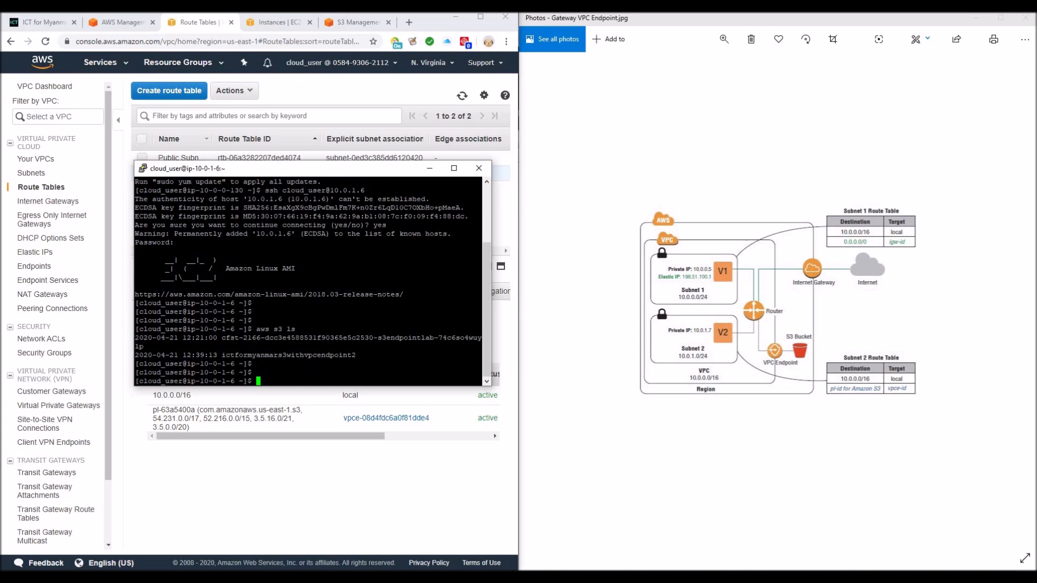
{"action": "key", "text": "Up"}
{"action": "key", "text": "Return"}
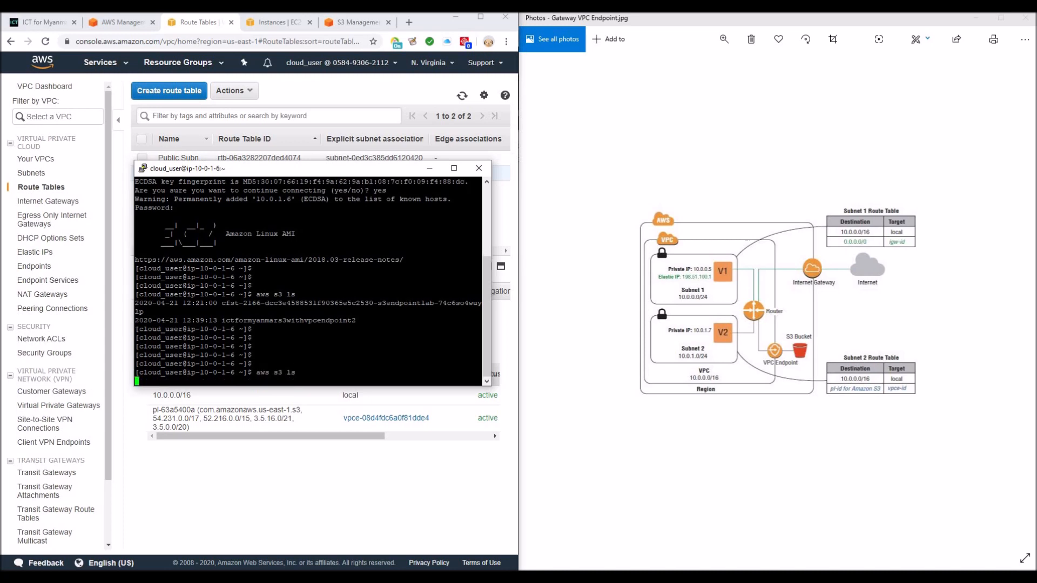
{"action": "key", "text": "Return"}
{"action": "key", "text": "Return"}
{"action": "key", "text": "Return"}
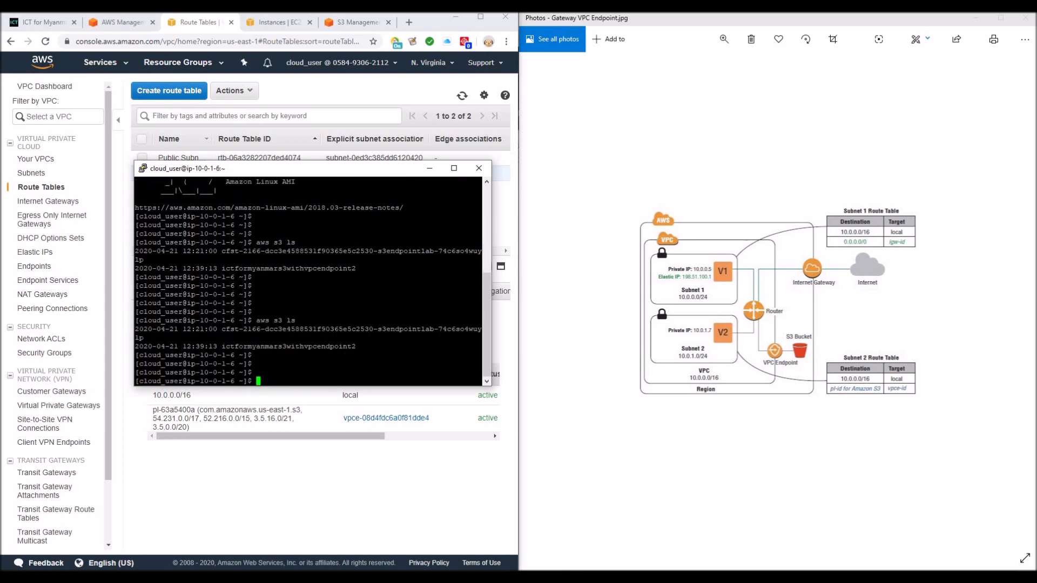
Step: Move the terminal clear of the route list to compare its output with the private routes, and minimise it
{"action": "left_click_drag", "start_coordinate": [270, 168], "coordinate": [282, 111]}
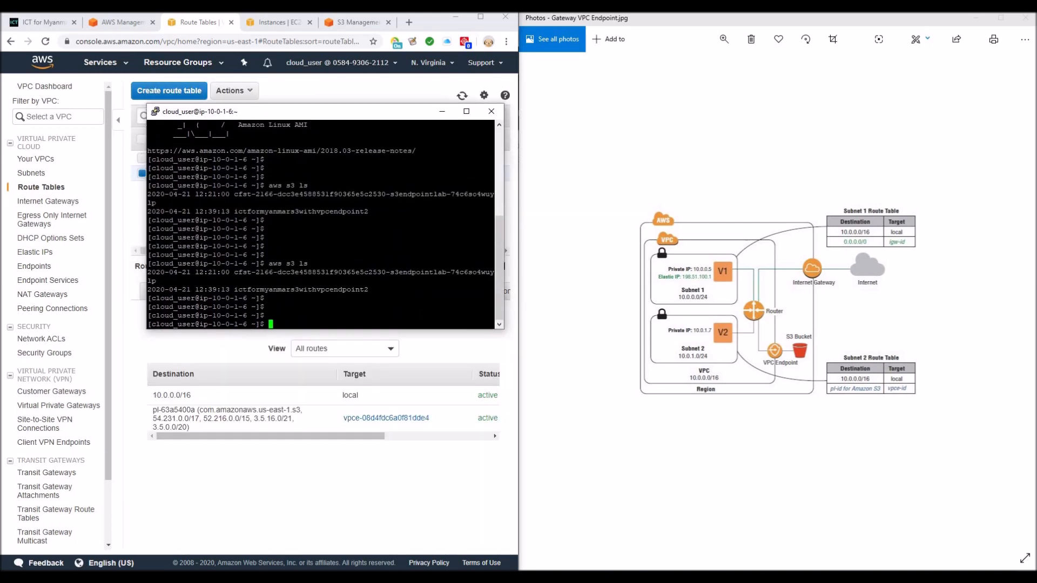
{"action": "mouse_move", "coordinate": [271, 437]}
{"action": "left_mouse_down"}
{"action": "mouse_move", "coordinate": [374, 437]}
{"action": "mouse_move", "coordinate": [270, 436]}
{"action": "left_mouse_up"}
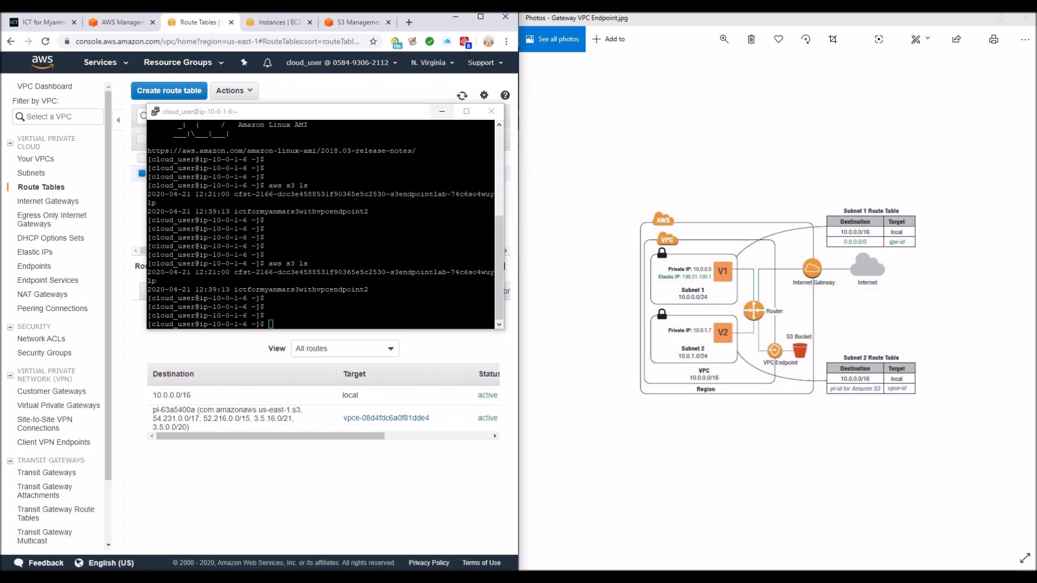
{"action": "left_click", "coordinate": [441, 112]}
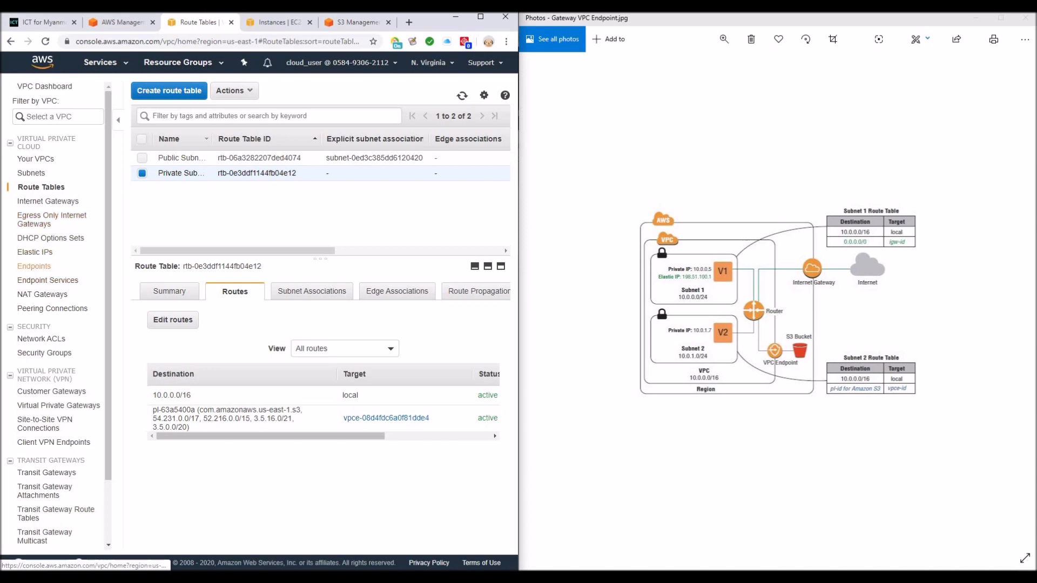
Step: Modify the S3 endpoint's route tables by deselecting the one associated with Private_Subnet2
{"action": "left_click", "coordinate": [34, 267]}
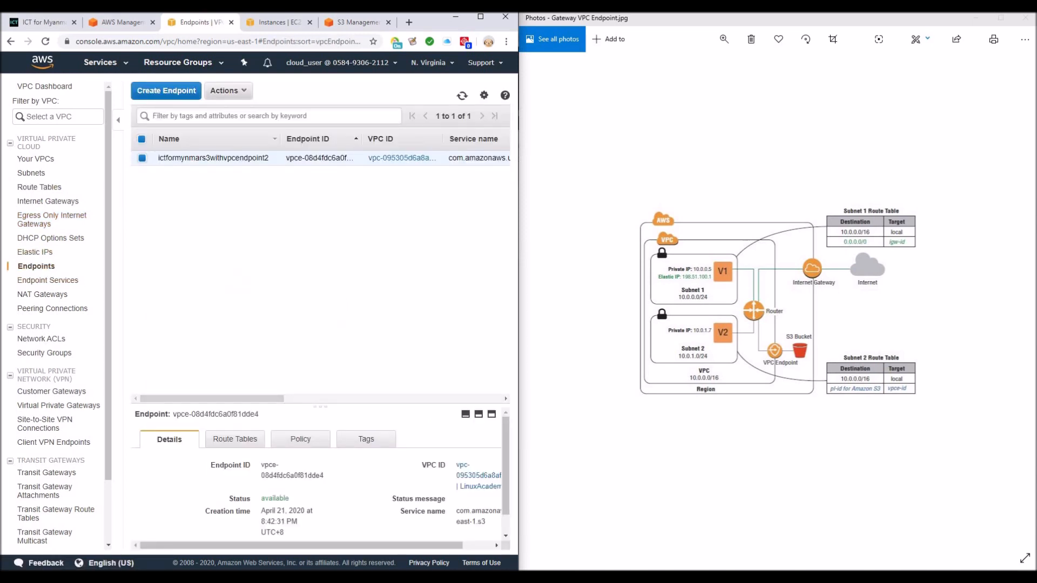
{"action": "left_click", "coordinate": [228, 90]}
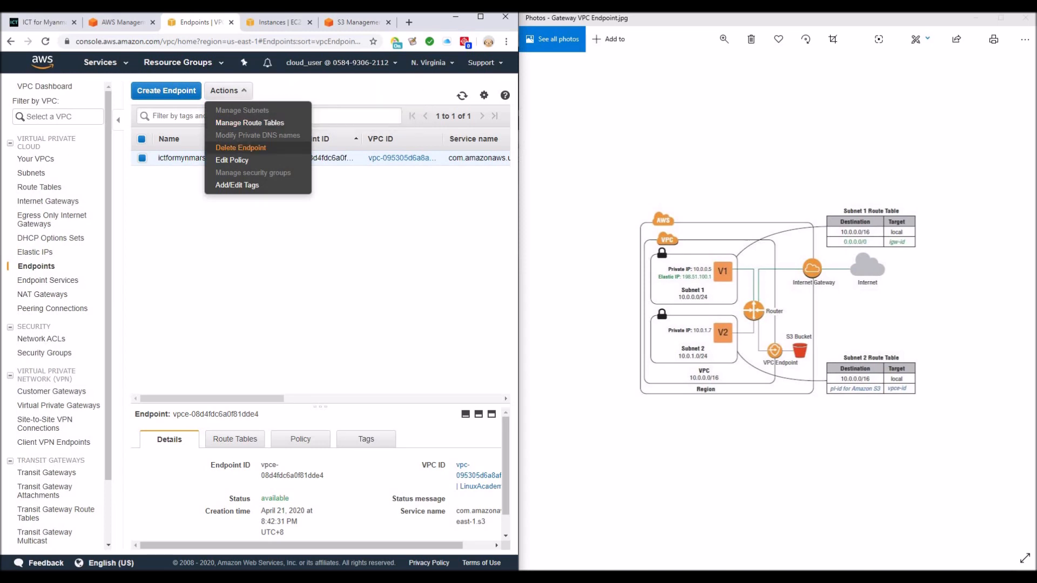
{"action": "left_click", "coordinate": [249, 122]}
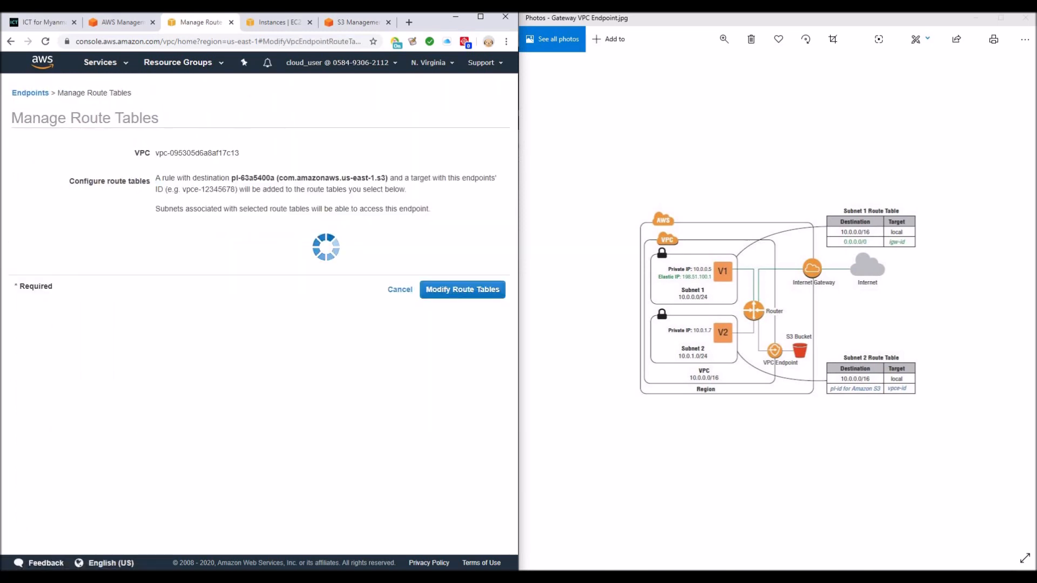
{"action": "left_click", "coordinate": [166, 288]}
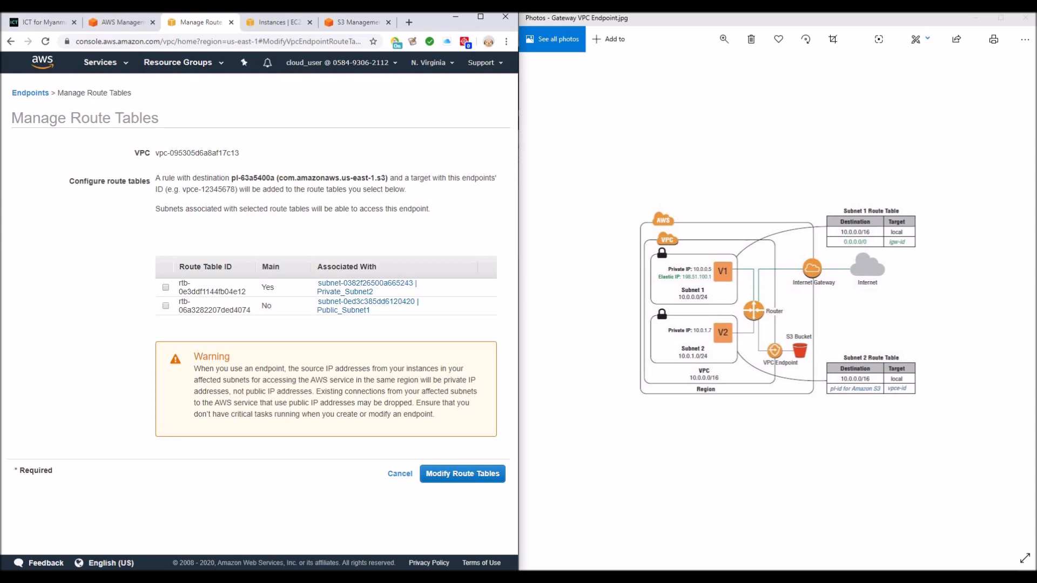
{"action": "left_click", "coordinate": [463, 474]}
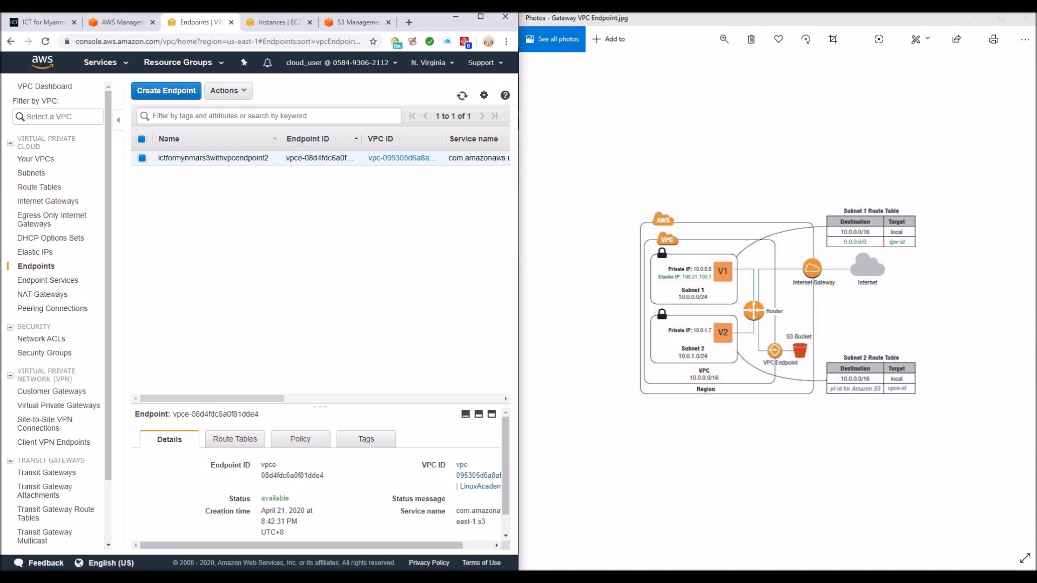
Step: Examine the private subnet route table's routes for the S3 endpoint entry, refreshing the list repeatedly
{"action": "left_click", "coordinate": [40, 187]}
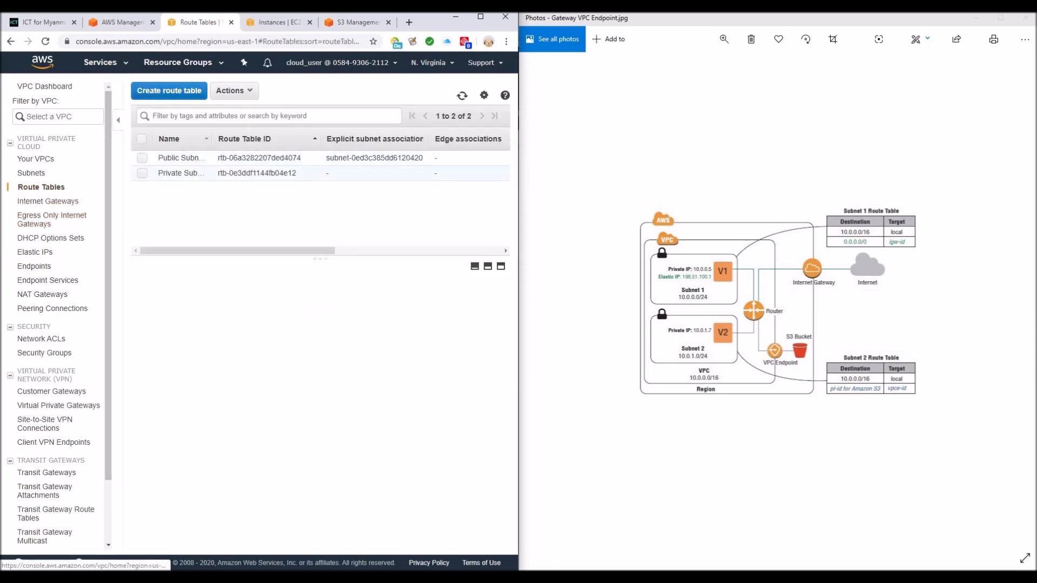
{"action": "left_click", "coordinate": [201, 173]}
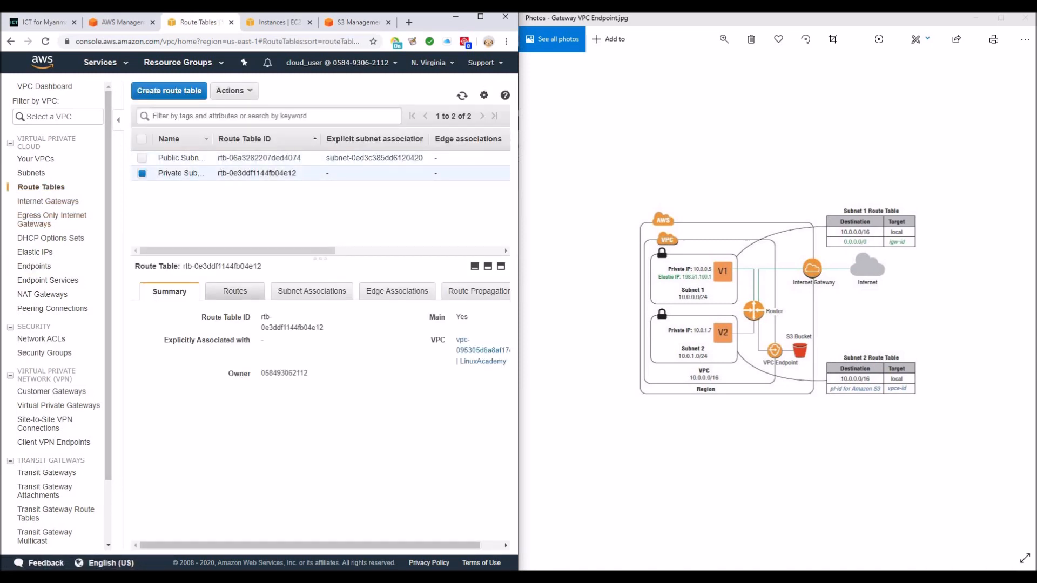
{"action": "left_click", "coordinate": [235, 291]}
{"action": "mouse_move", "coordinate": [356, 437]}
{"action": "left_mouse_down"}
{"action": "mouse_move", "coordinate": [463, 437]}
{"action": "mouse_move", "coordinate": [356, 437]}
{"action": "left_mouse_up"}
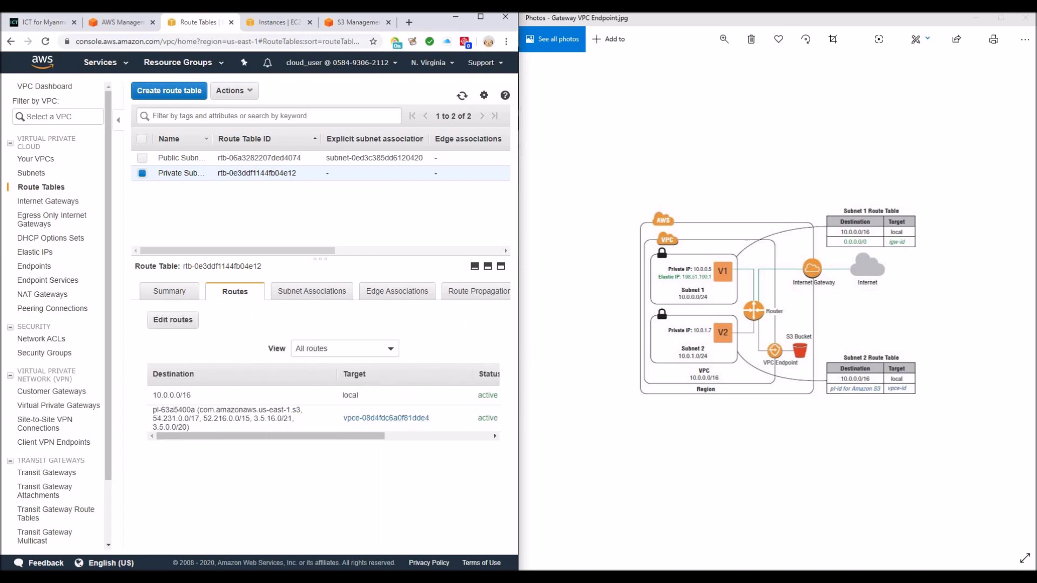
{"action": "left_click", "coordinate": [462, 95]}
{"action": "left_click", "coordinate": [463, 96]}
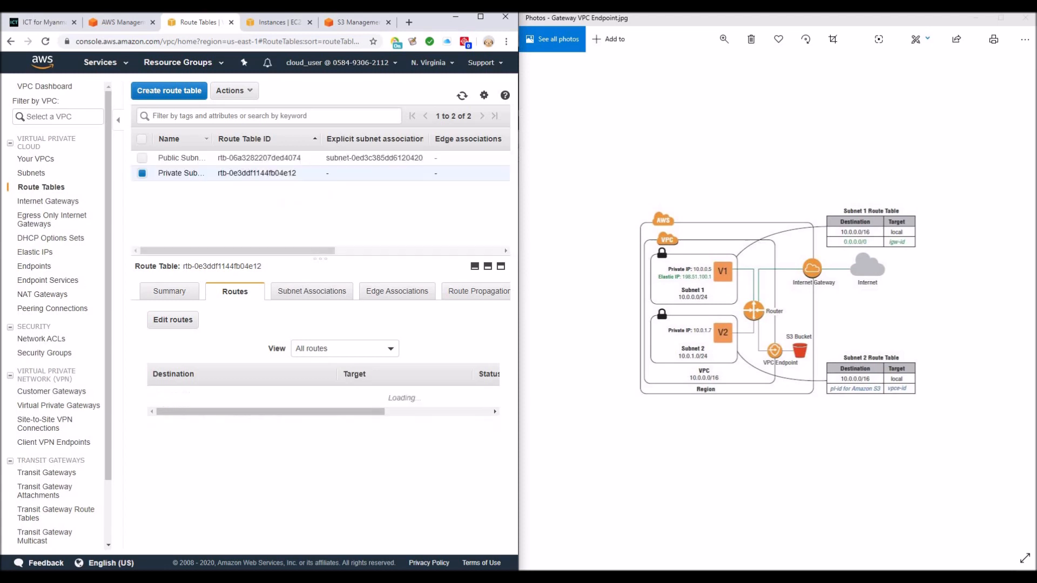
{"action": "left_click", "coordinate": [462, 96]}
{"action": "left_click", "coordinate": [462, 95]}
{"action": "left_click", "coordinate": [463, 96]}
{"action": "left_click", "coordinate": [462, 96]}
{"action": "left_click", "coordinate": [462, 95]}
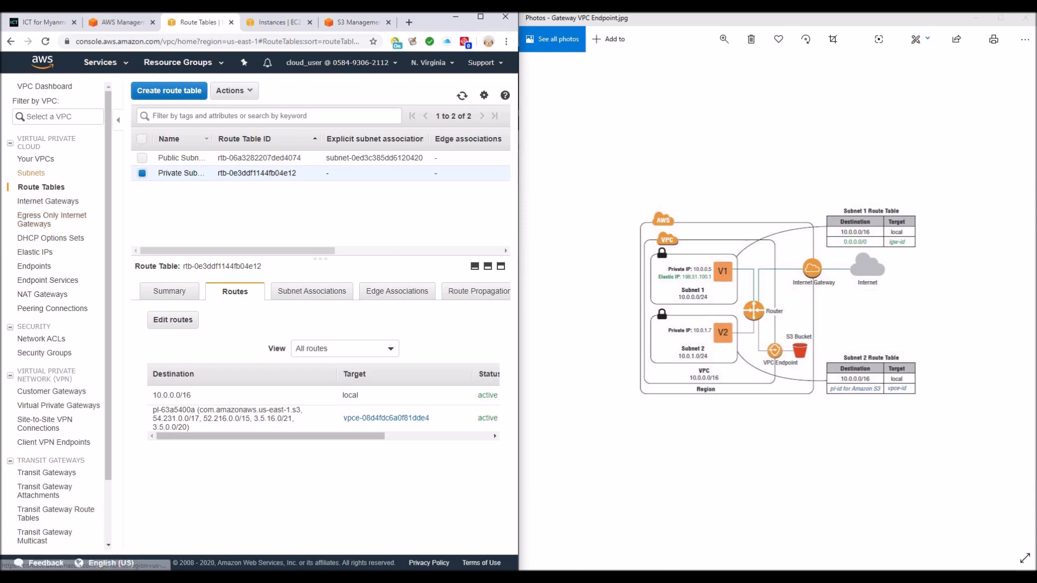
Step: Delete the S3 endpoint ictformynmars3withvpcendpoint2
{"action": "left_click", "coordinate": [34, 266]}
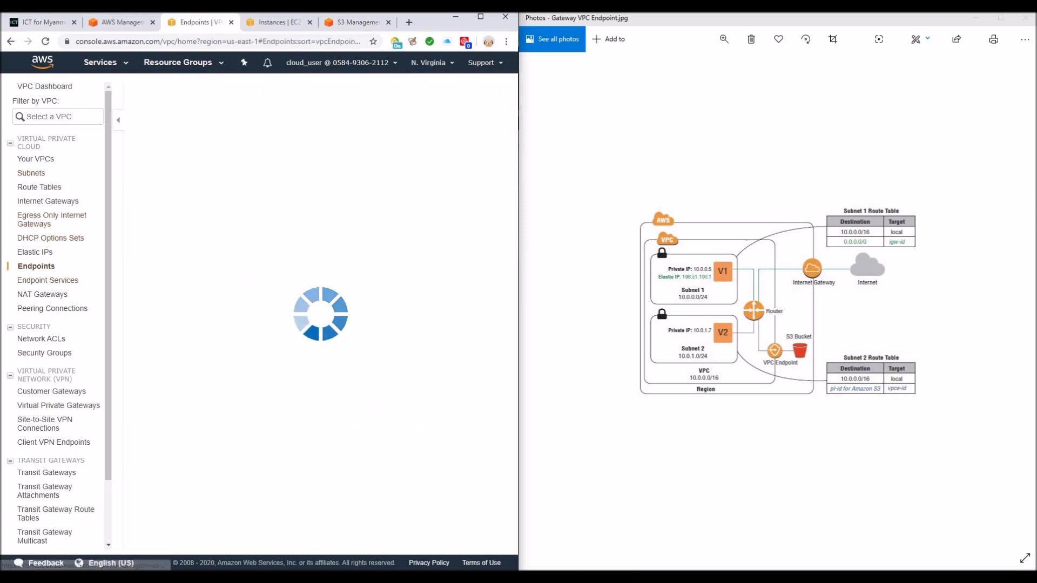
{"action": "left_click", "coordinate": [228, 91]}
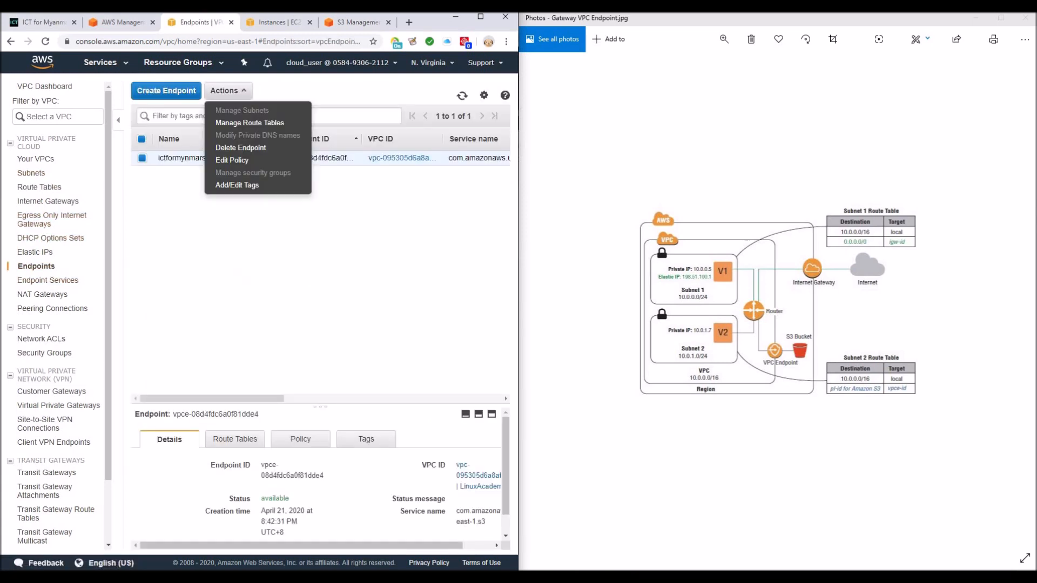
{"action": "left_click", "coordinate": [241, 147]}
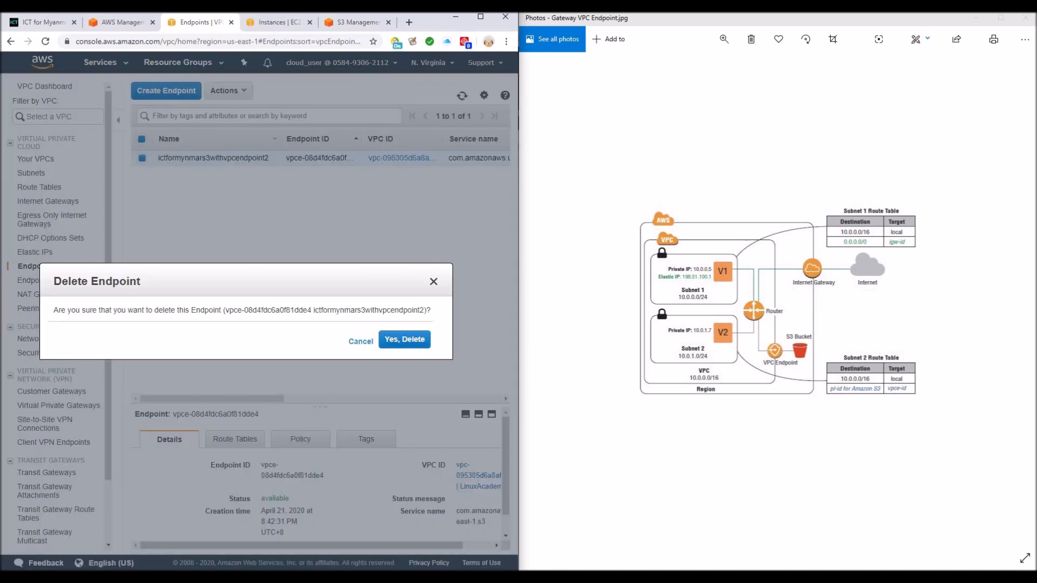
{"action": "left_click", "coordinate": [396, 339]}
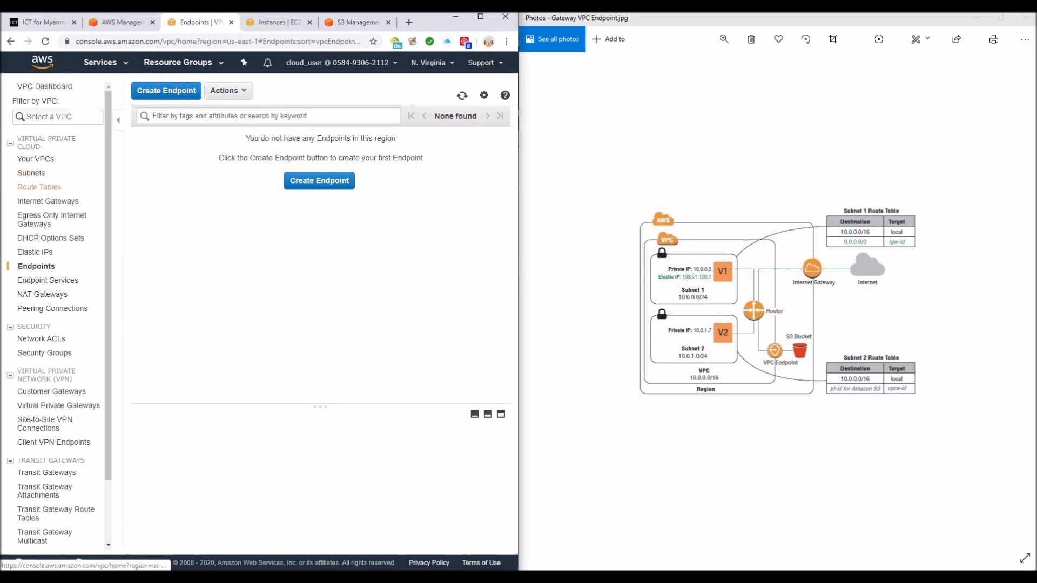
Step: Check the private subnet route table's routes again after the endpoint deletion and refresh the list
{"action": "left_click", "coordinate": [39, 187]}
{"action": "left_click", "coordinate": [195, 174]}
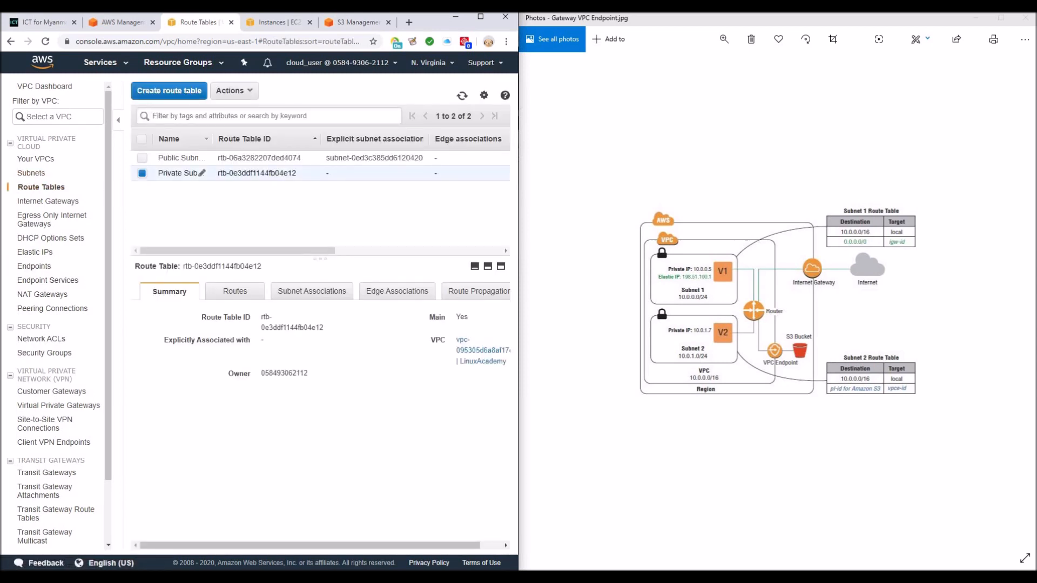
{"action": "left_click", "coordinate": [235, 292]}
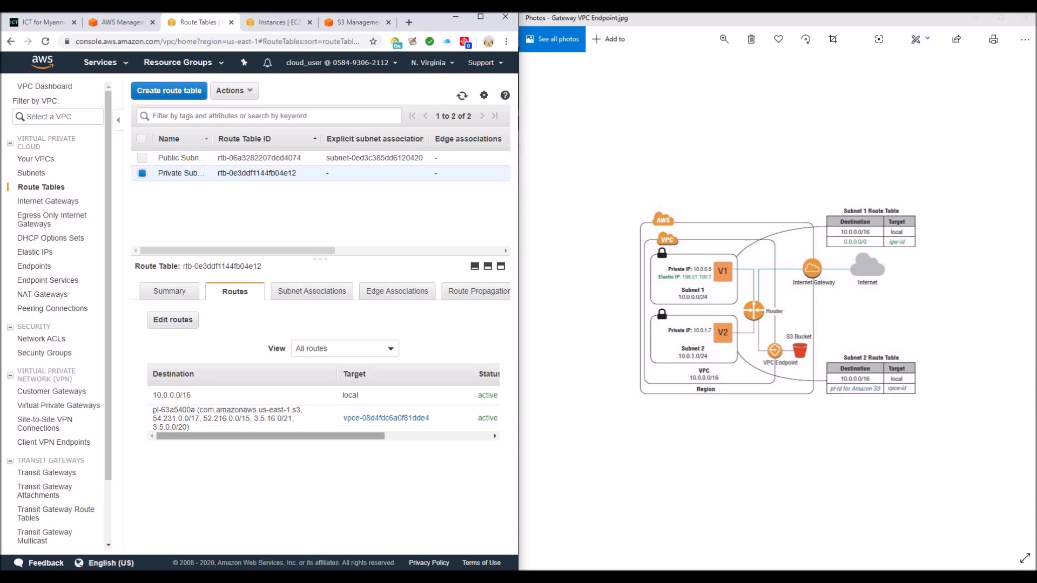
{"action": "left_click_drag", "start_coordinate": [343, 418], "coordinate": [367, 436]}
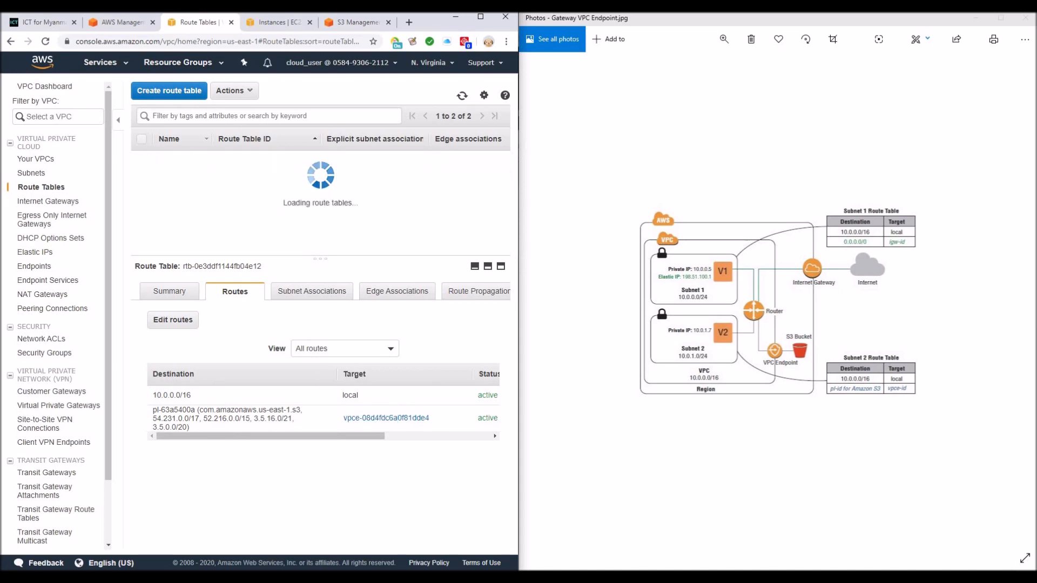
Step: Switch to the V2 terminal, rerun aws s3 ls without the endpoint, and move the terminal clear of the route list
{"action": "key", "text": "alt+Tab"}
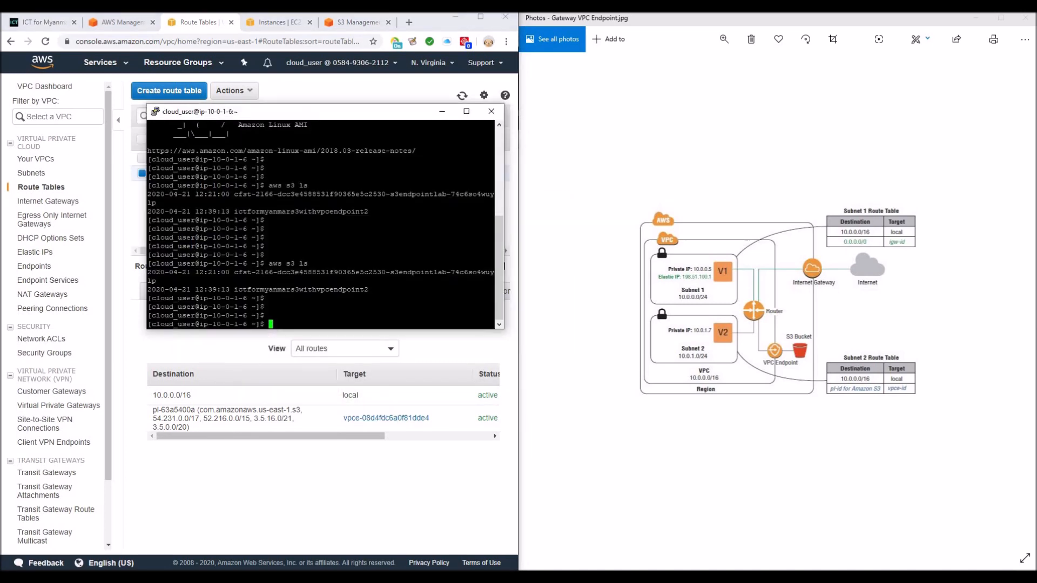
{"action": "key", "text": "Return"}
{"action": "key", "text": "Return"}
{"action": "key", "text": "Return"}
{"action": "key", "text": "Up"}
{"action": "key", "text": "Return"}
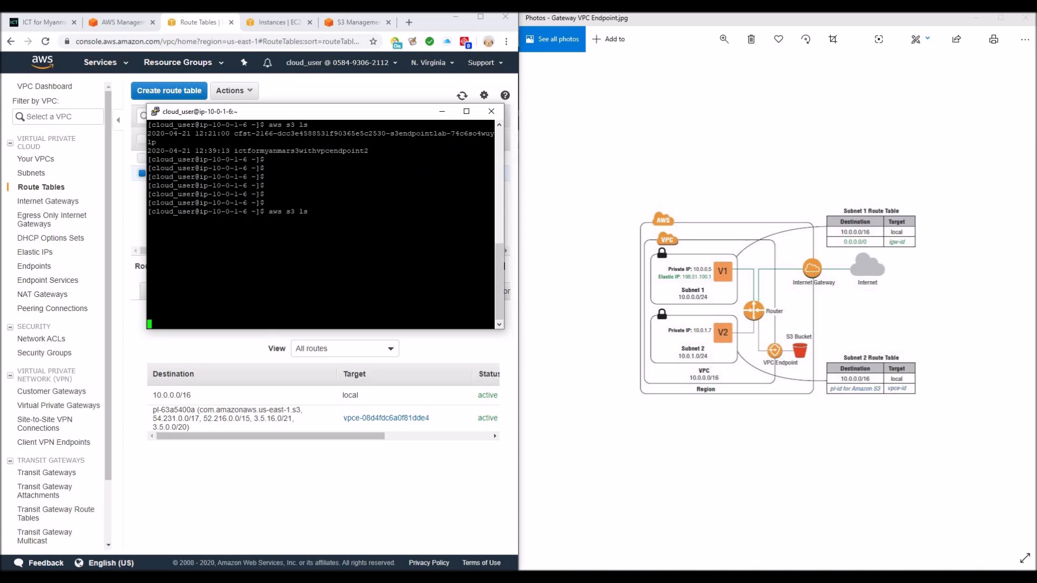
{"action": "left_click_drag", "start_coordinate": [324, 111], "coordinate": [751, 101]}
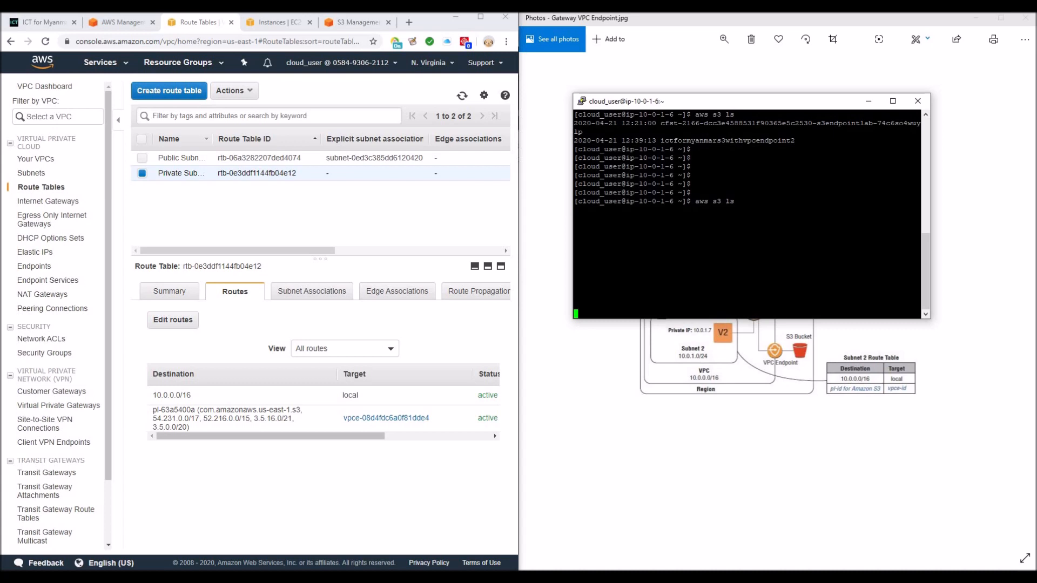
Step: Start a new VPC endpoint, filter the services by s3 and select the com.amazonaws.us-east-1.s3 gateway service
{"action": "left_click", "coordinate": [35, 266]}
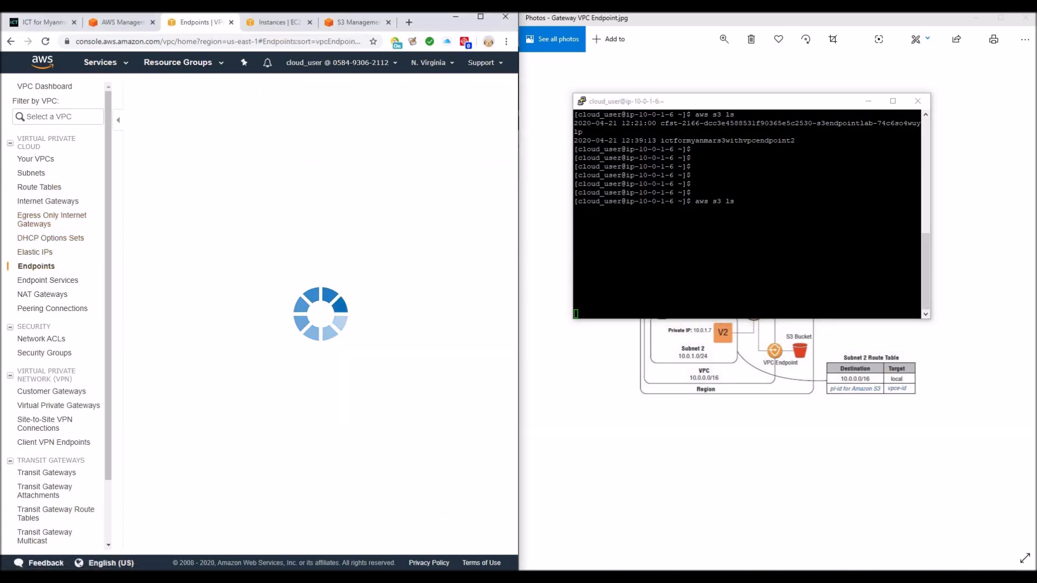
{"action": "left_click", "coordinate": [319, 180]}
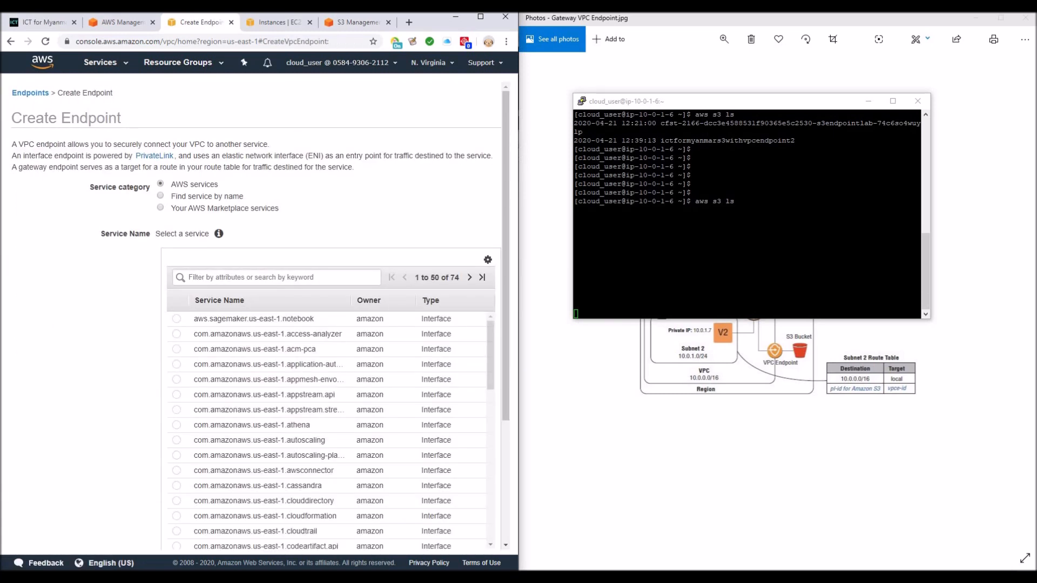
{"action": "left_click", "coordinate": [270, 277]}
{"action": "type", "text": "s3"}
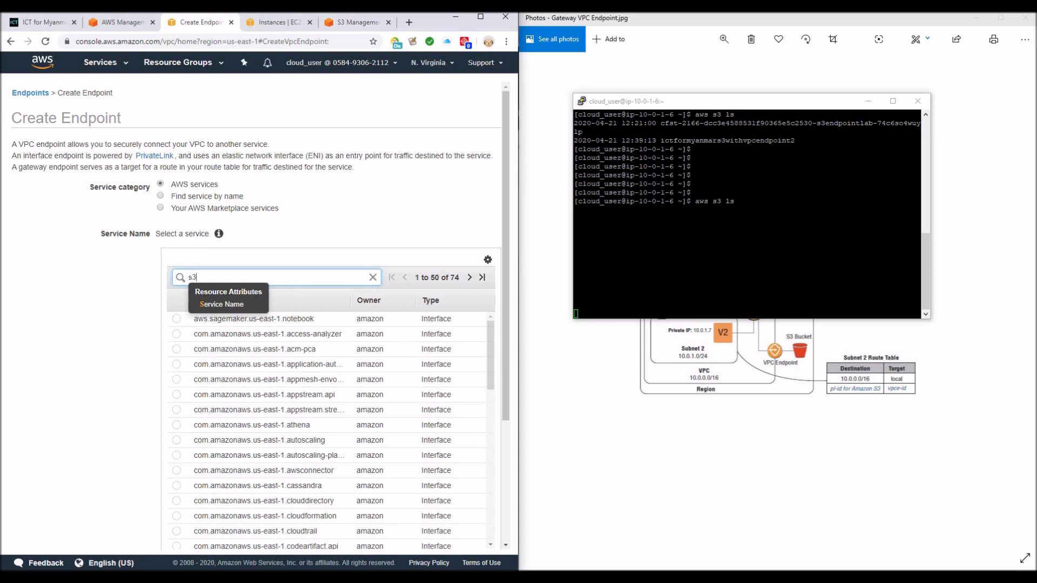
{"action": "key", "text": "Return"}
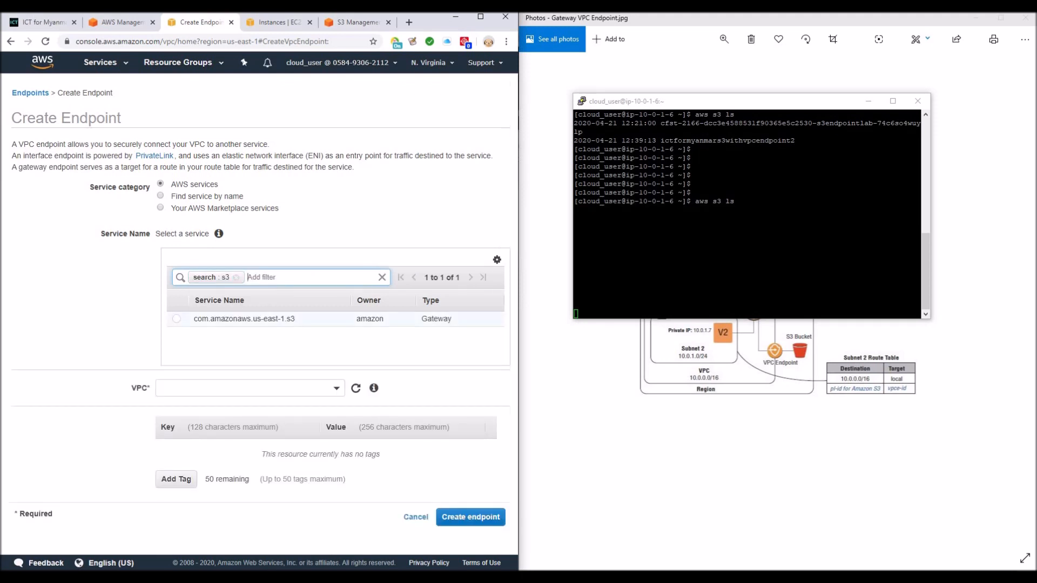
{"action": "left_click", "coordinate": [176, 319]}
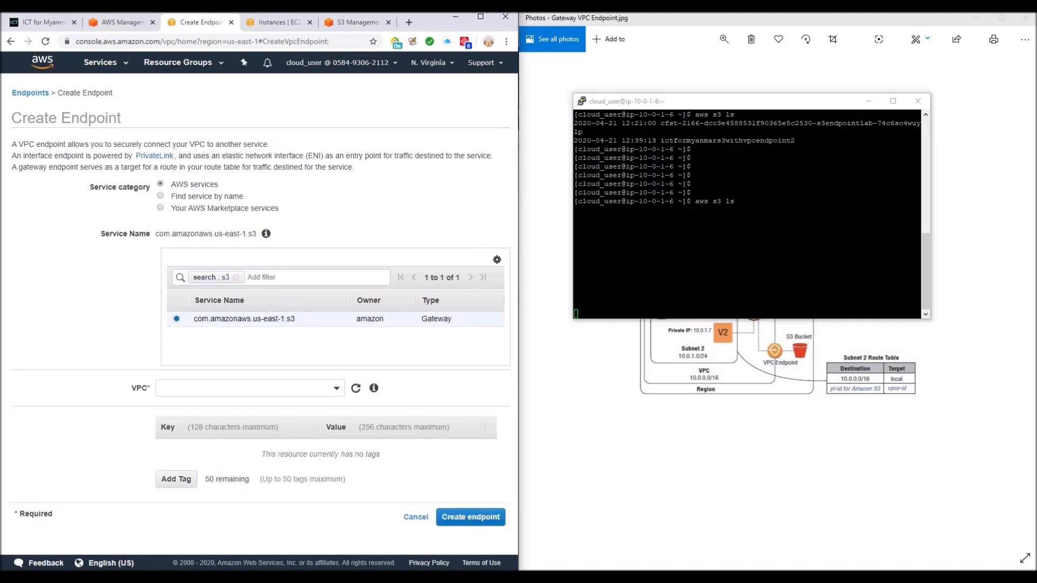
Step: Choose VPC vpc-095305d6a8af17c13 and create the S3 endpoint with no route tables selected
{"action": "left_click", "coordinate": [248, 387]}
{"action": "key", "text": "Return"}
{"action": "scroll", "coordinate": [260, 324], "scroll_direction": "down", "scroll_amount": 6}
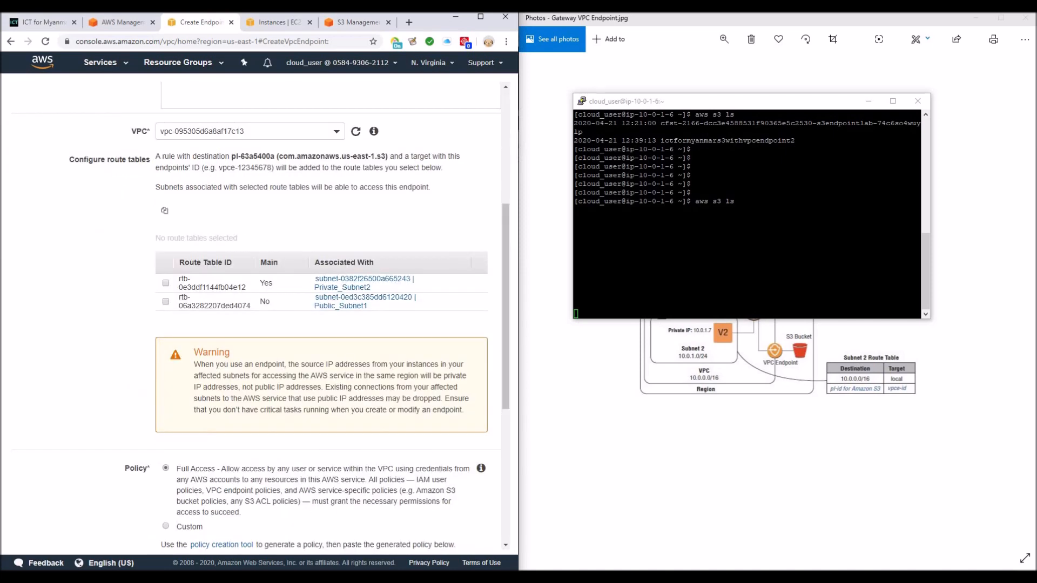
{"action": "scroll", "coordinate": [259, 324], "scroll_direction": "down", "scroll_amount": 5}
{"action": "scroll", "coordinate": [259, 316], "scroll_direction": "down", "scroll_amount": 1}
{"action": "left_click", "coordinate": [461, 535]}
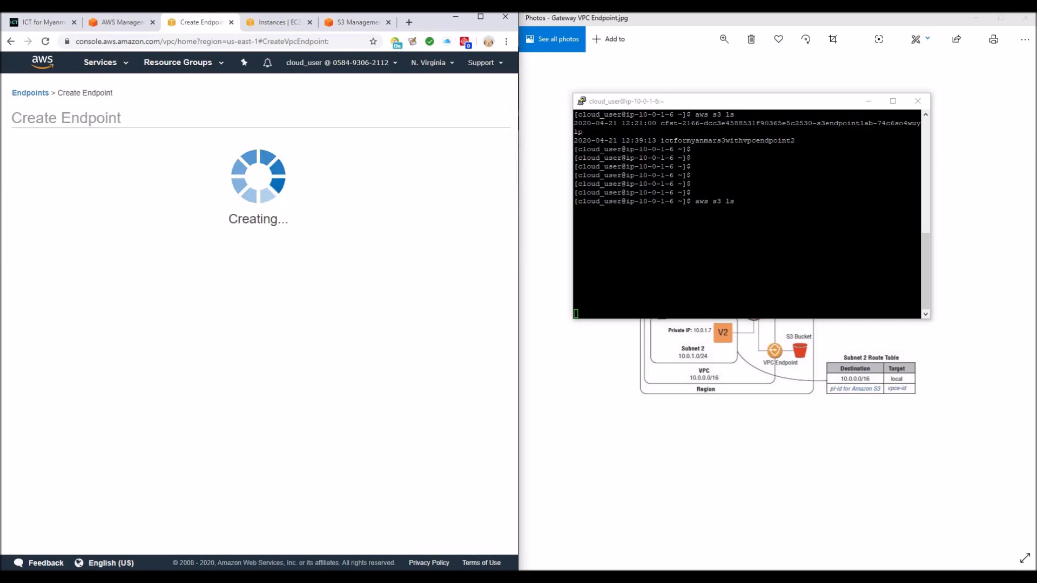
{"action": "left_click", "coordinate": [488, 214]}
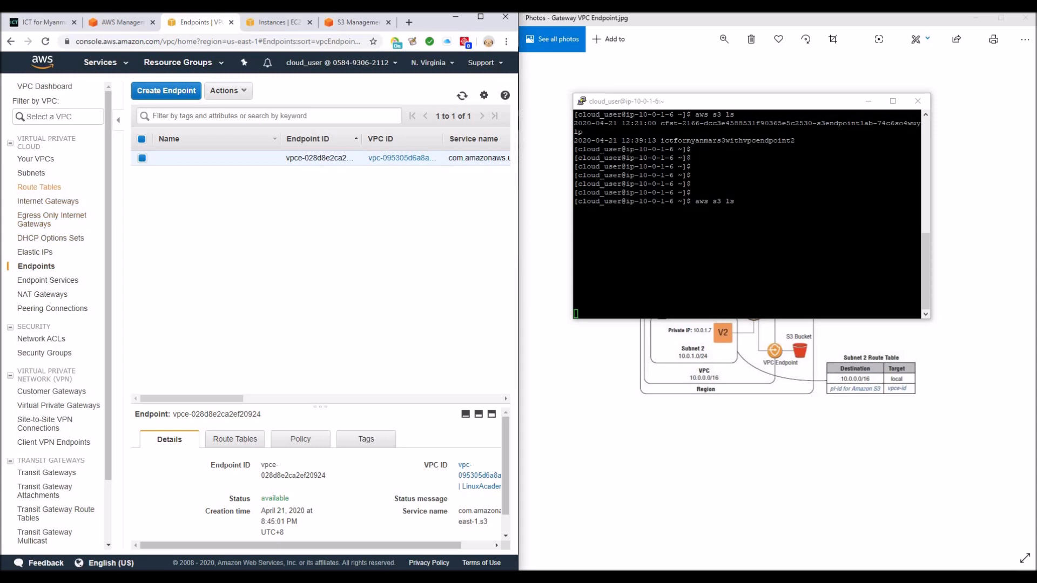
Step: Examine and refresh the private subnet route table's routes after creating the new S3 endpoint
{"action": "left_click", "coordinate": [41, 187]}
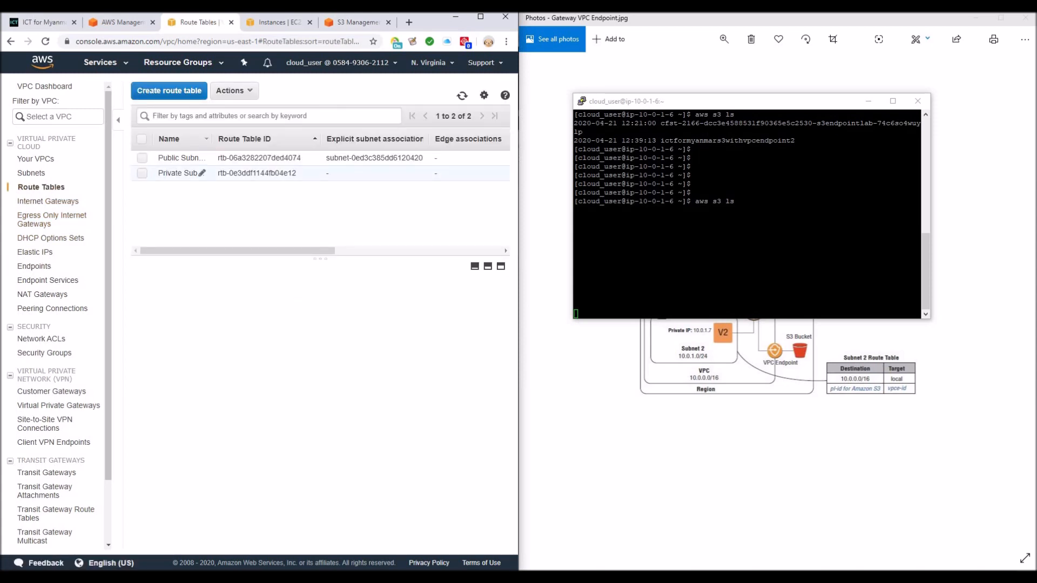
{"action": "left_click", "coordinate": [200, 172]}
{"action": "left_click", "coordinate": [235, 291]}
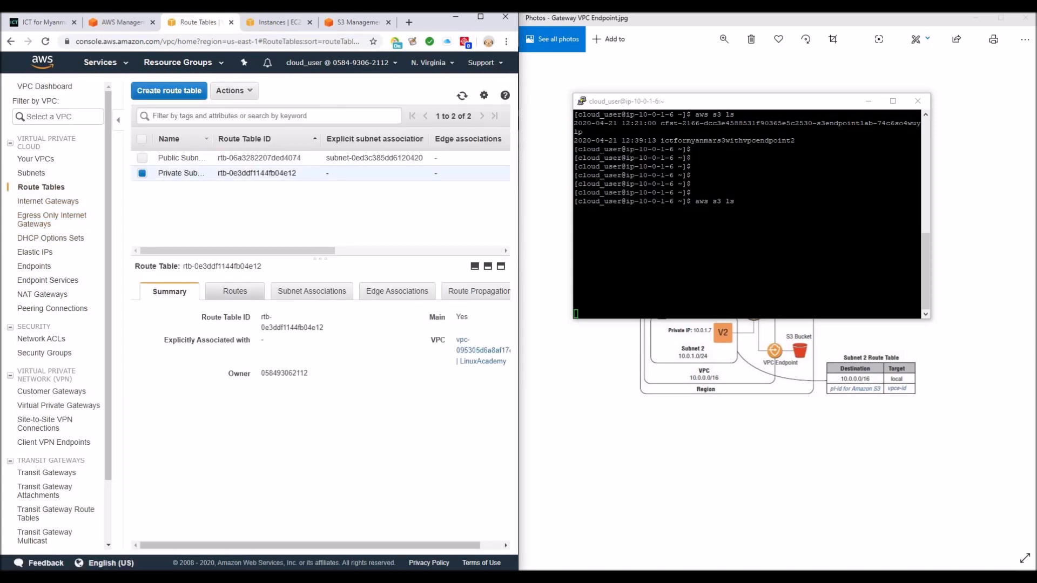
{"action": "left_click", "coordinate": [461, 96]}
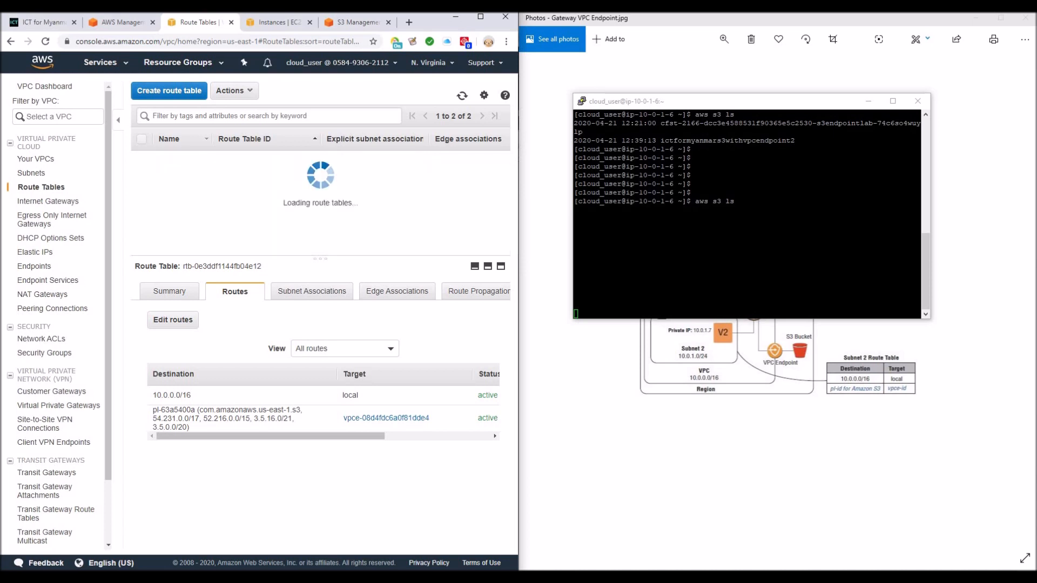
Step: Suspend the running aws s3 ls command in the V2 terminal and run aws s3 ls again
{"action": "left_click_drag", "start_coordinate": [702, 280], "coordinate": [704, 287]}
{"action": "left_click", "coordinate": [705, 287]}
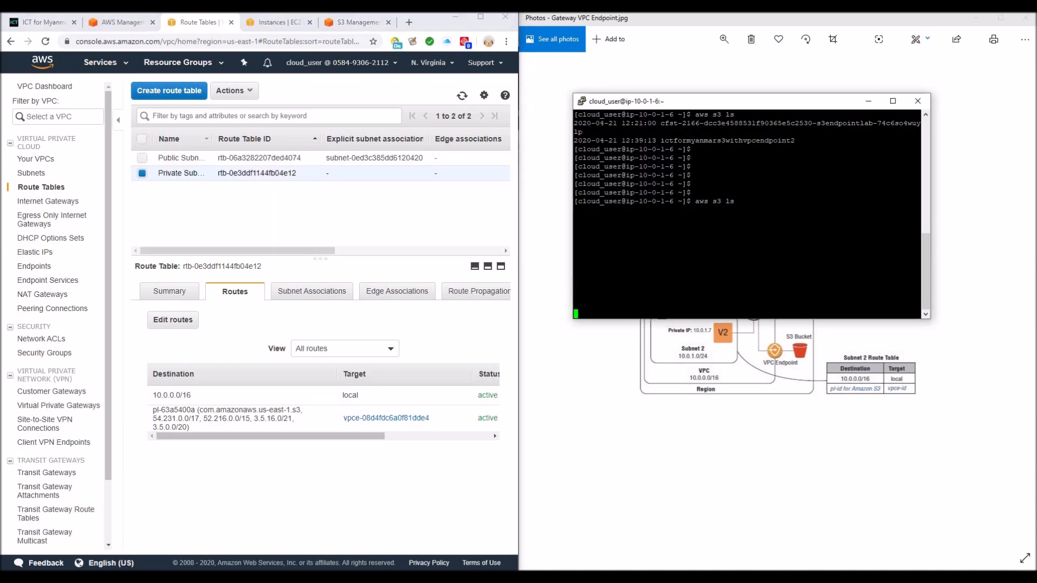
{"action": "key", "text": "Return"}
{"action": "key", "text": "Return"}
{"action": "key", "text": "Return"}
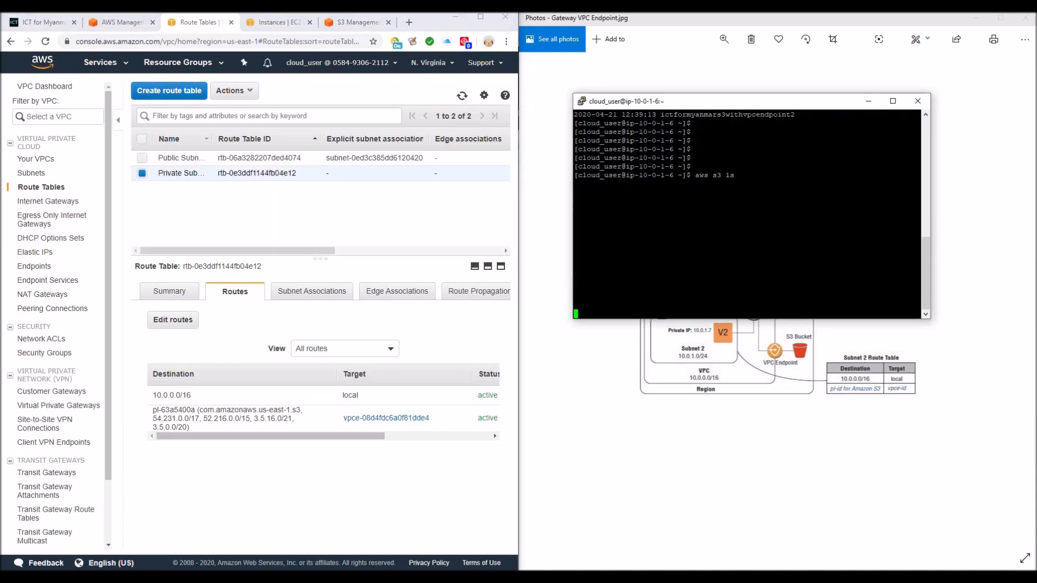
{"action": "key", "text": "ctrl+z"}
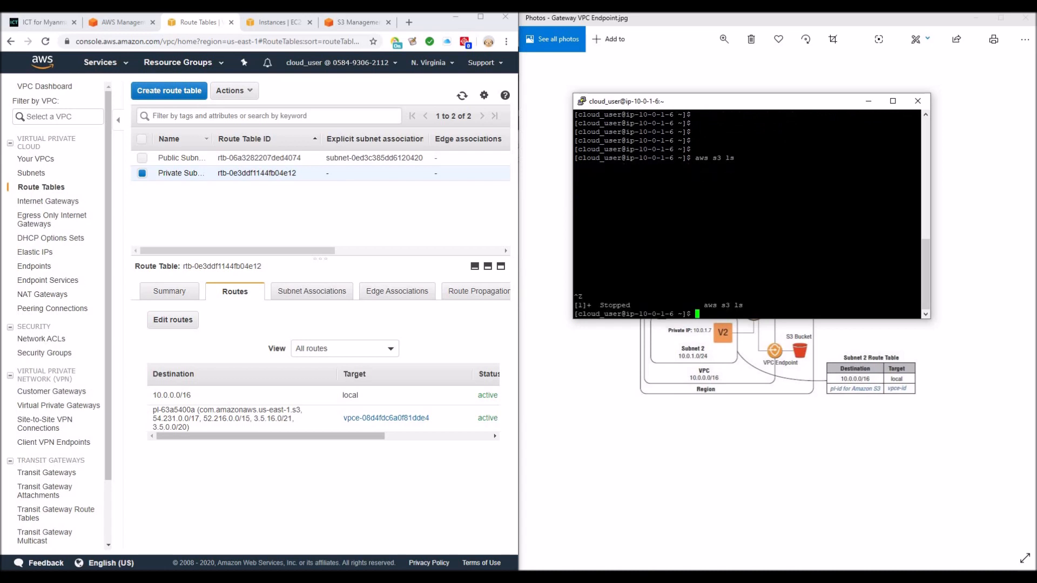
{"action": "key", "text": "Return"}
{"action": "key", "text": "Up"}
{"action": "key", "text": "Return"}
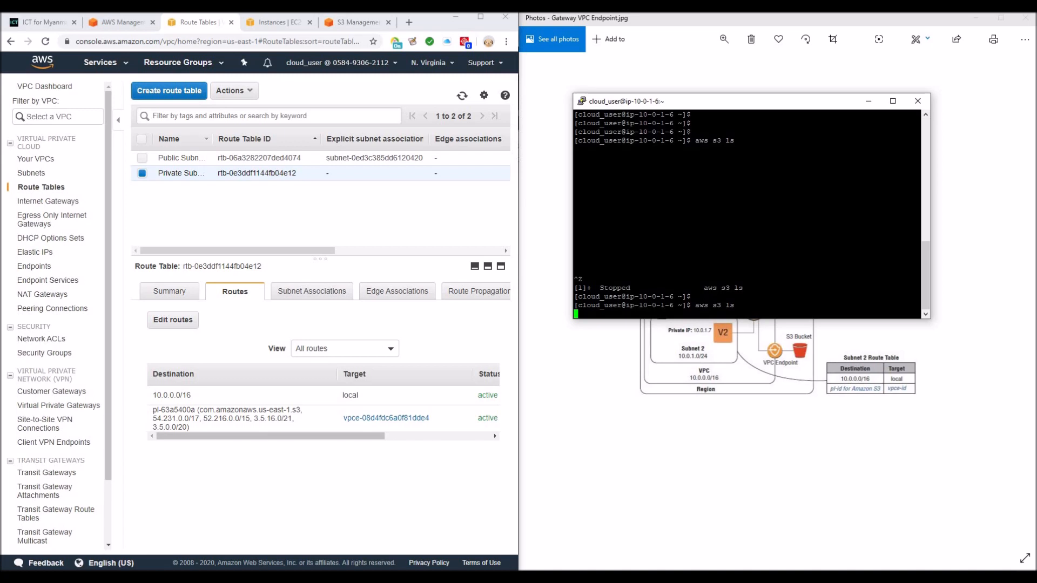
Step: Associate the new S3 endpoint with the Private_Subnet2 route table, rtb-0e3ddf1144fb04e12, and save the route table change
{"action": "key", "text": "alt+Tab"}
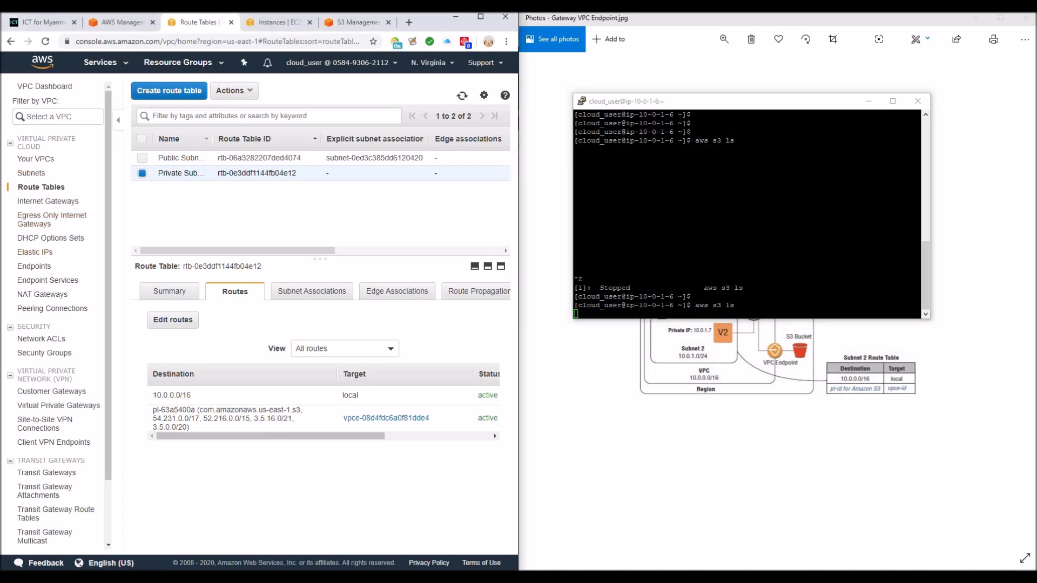
{"action": "left_click", "coordinate": [36, 266]}
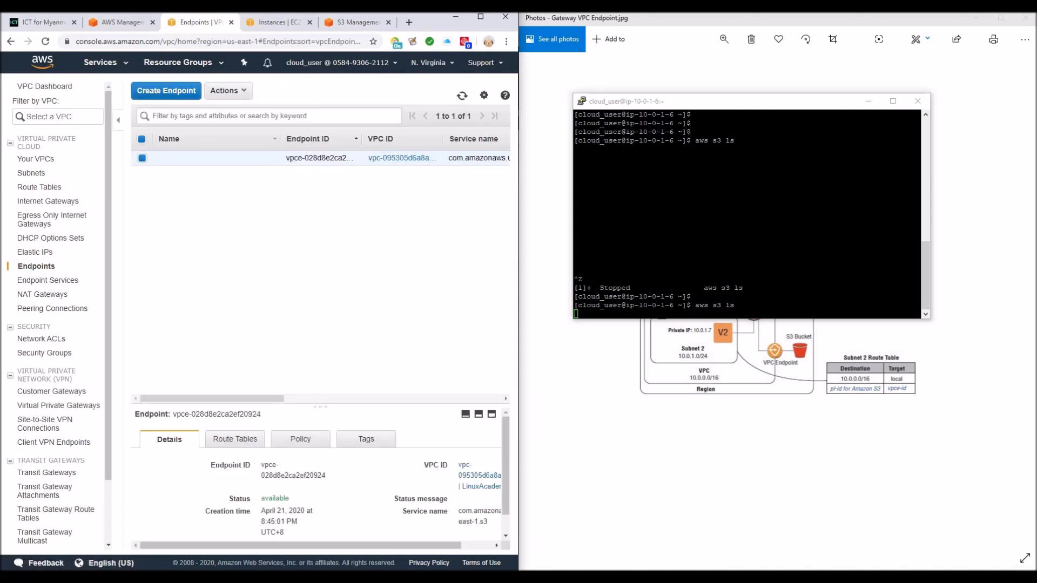
{"action": "left_click", "coordinate": [228, 90]}
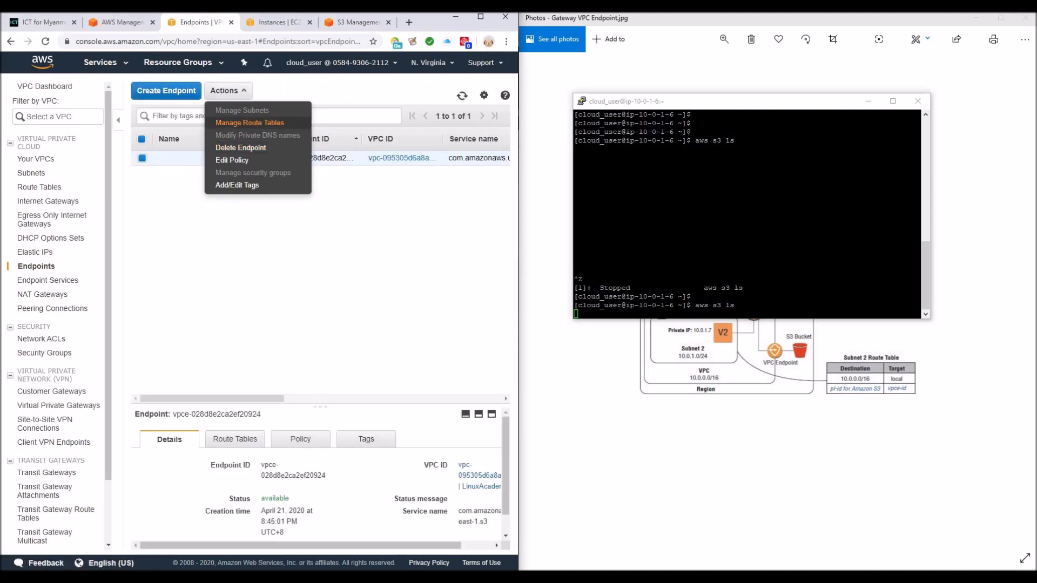
{"action": "left_click", "coordinate": [249, 123]}
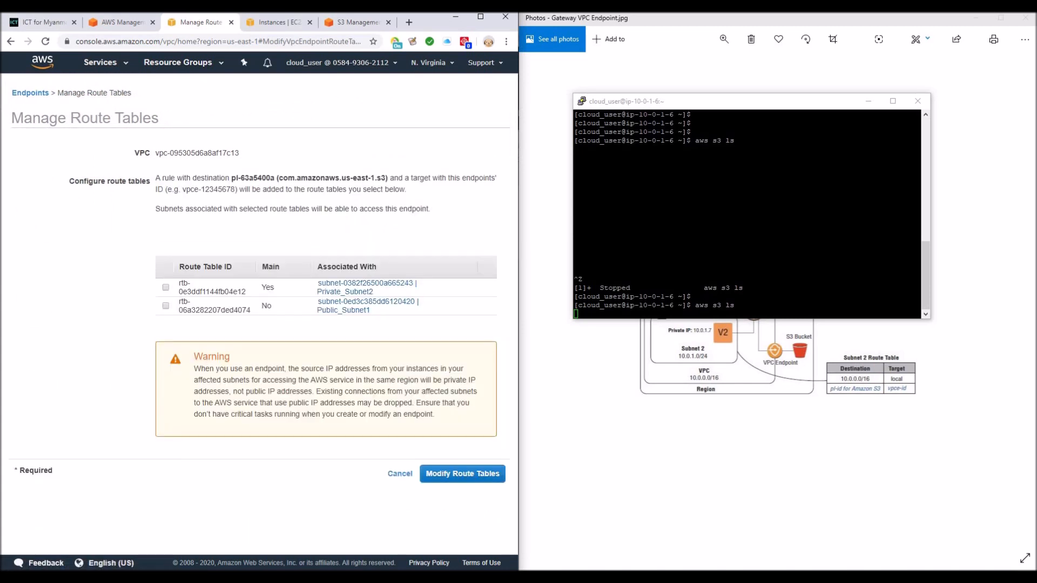
{"action": "left_click", "coordinate": [165, 288]}
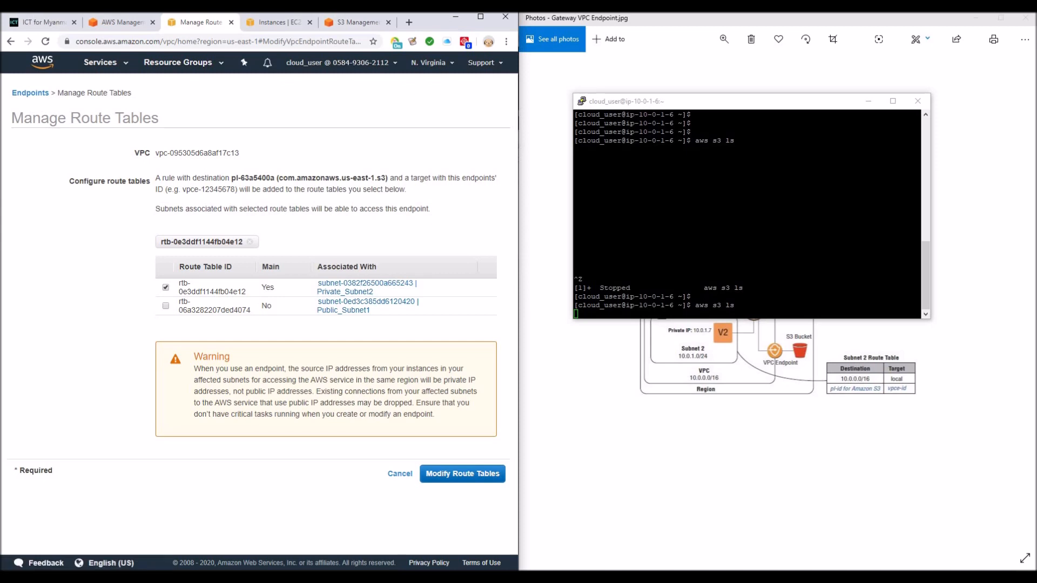
{"action": "left_click", "coordinate": [465, 474]}
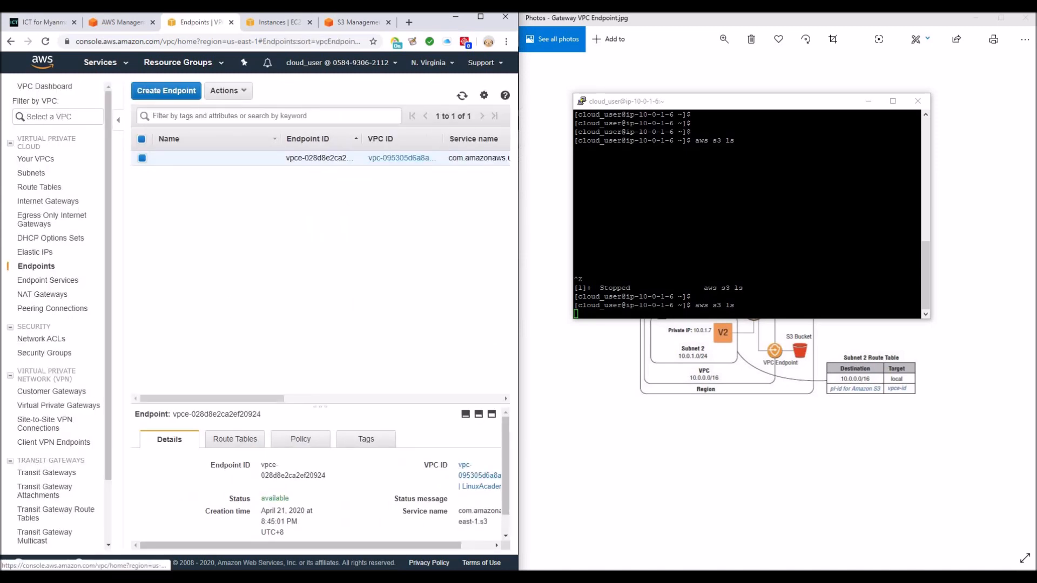
Step: Interrupt the running aws s3 ls command in the V2 terminal and run aws s3 ls again
{"action": "left_click", "coordinate": [747, 227]}
{"action": "left_click", "coordinate": [462, 95]}
{"action": "left_click", "coordinate": [462, 95]}
{"action": "left_click", "coordinate": [747, 227]}
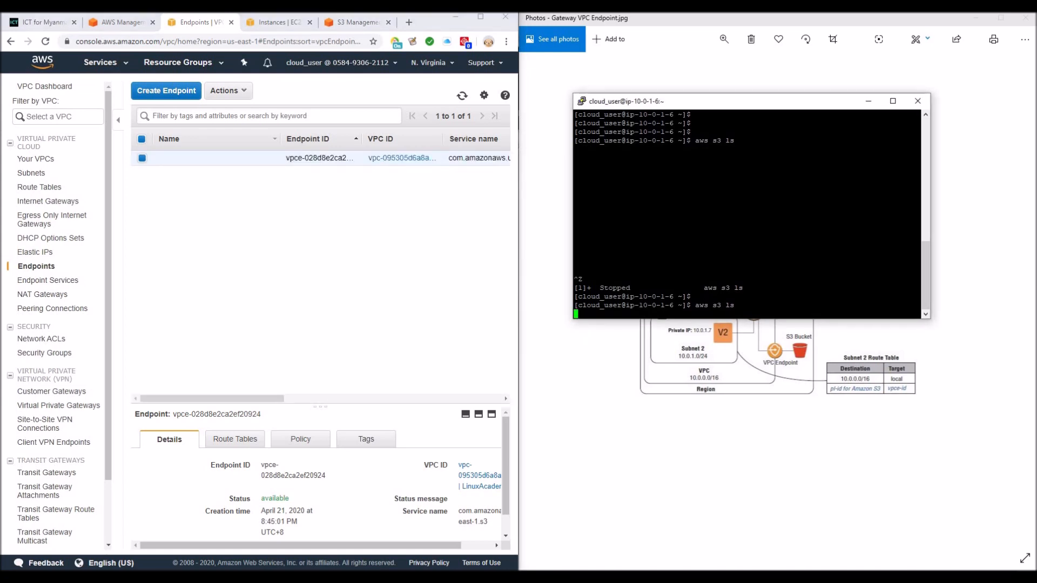
{"action": "key", "text": "ctrl+c"}
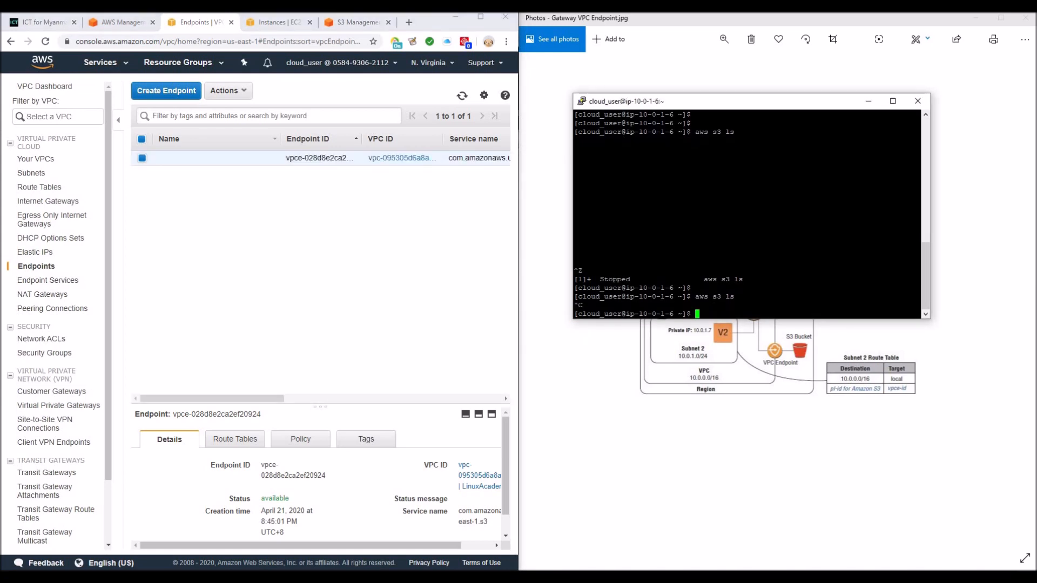
{"action": "key", "text": "Return"}
{"action": "key", "text": "Return"}
{"action": "key", "text": "Up"}
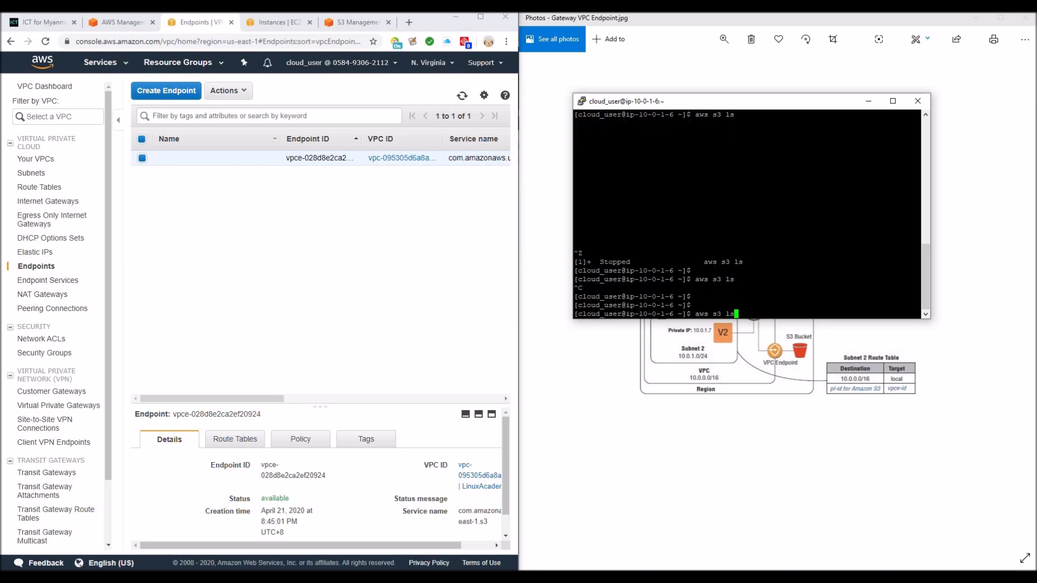
{"action": "key", "text": "Return"}
{"action": "left_click_drag", "start_coordinate": [800, 306], "coordinate": [661, 306]}
{"action": "left_click", "coordinate": [661, 306]}
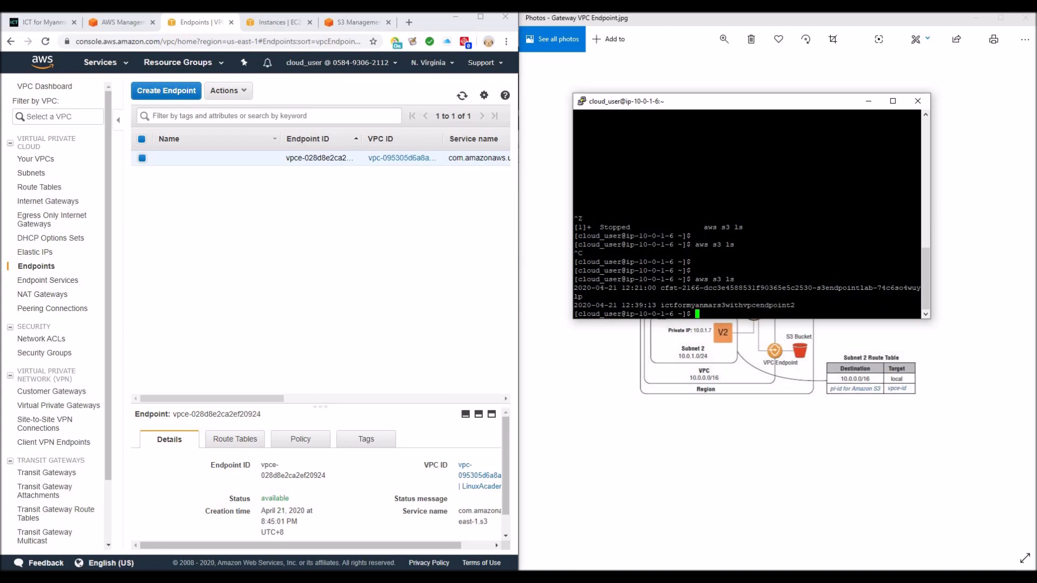
Step: Minimize the V2 terminal and name the S3 endpoint "Gateway VPC Endpoint"
{"action": "key", "text": "alt+Tab"}
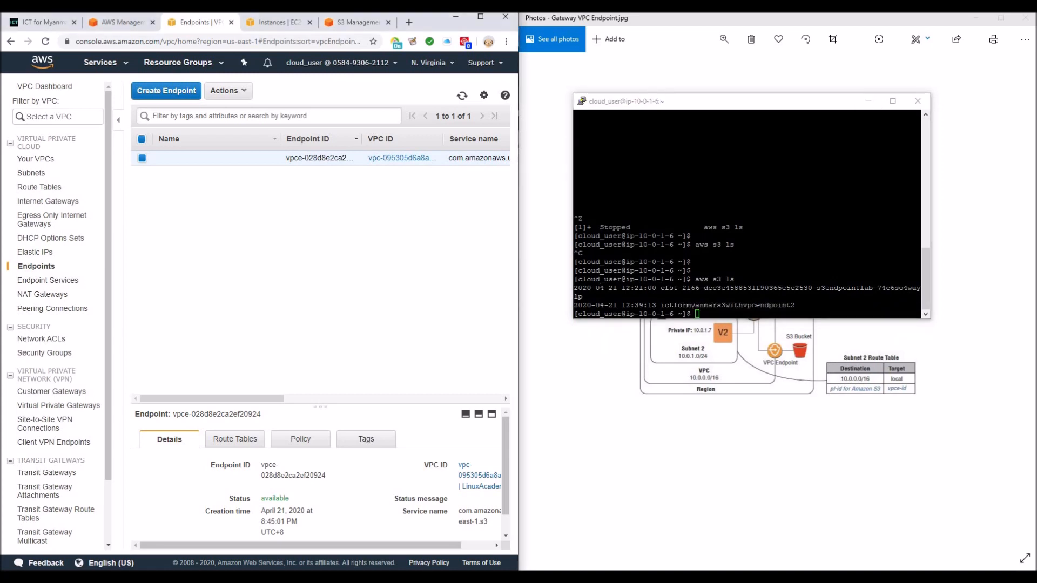
{"action": "left_click", "coordinate": [868, 101]}
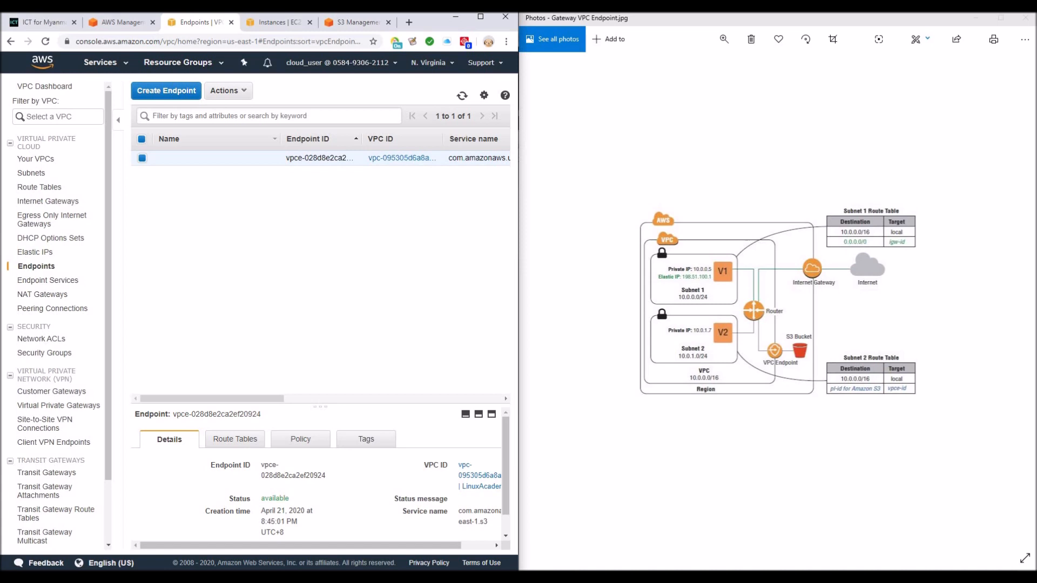
{"action": "left_click", "coordinate": [270, 158]}
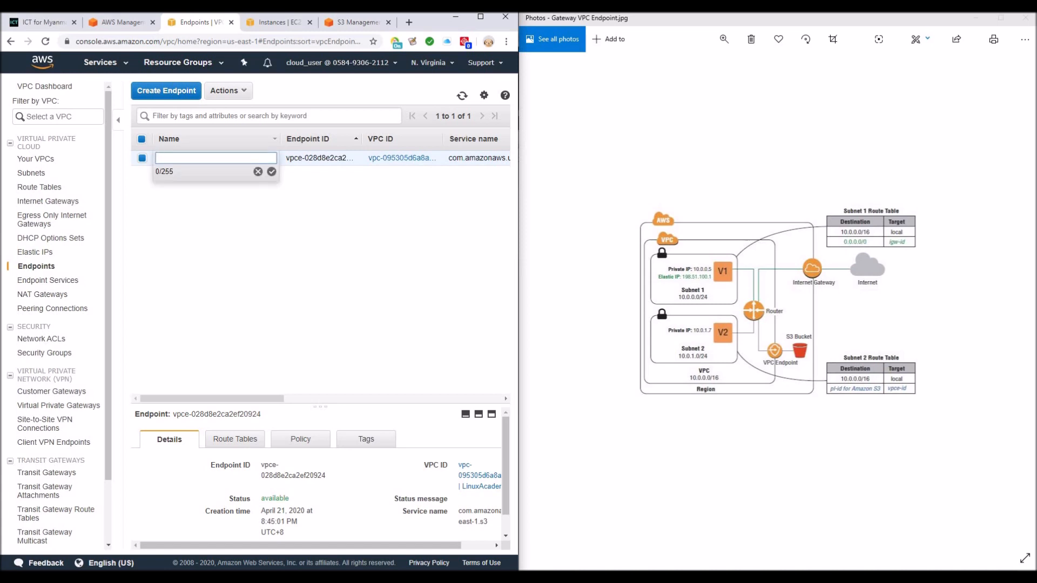
{"action": "type", "text": "Gateway VPC Endpoint"}
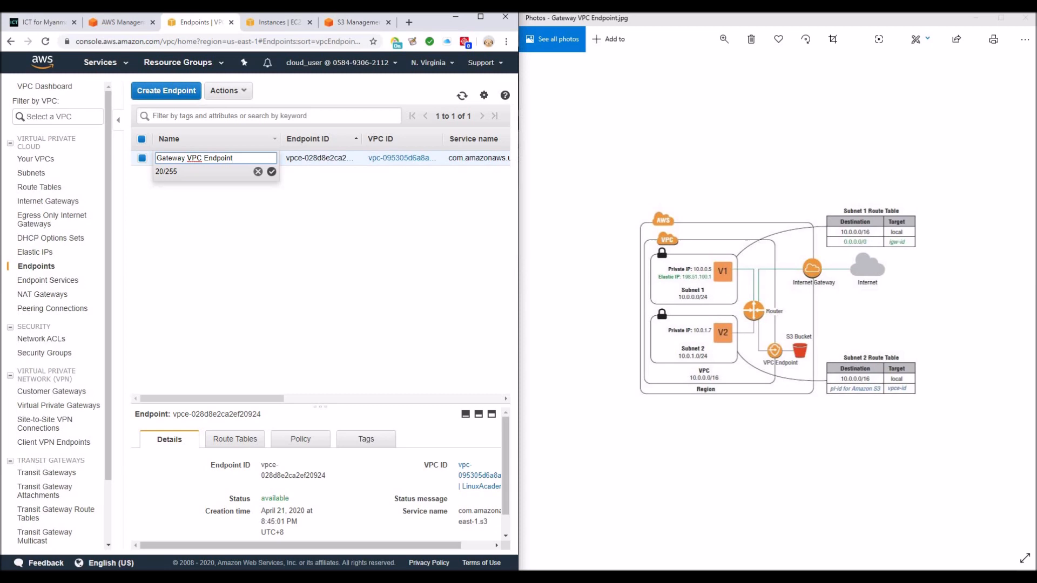
{"action": "key", "text": "Return"}
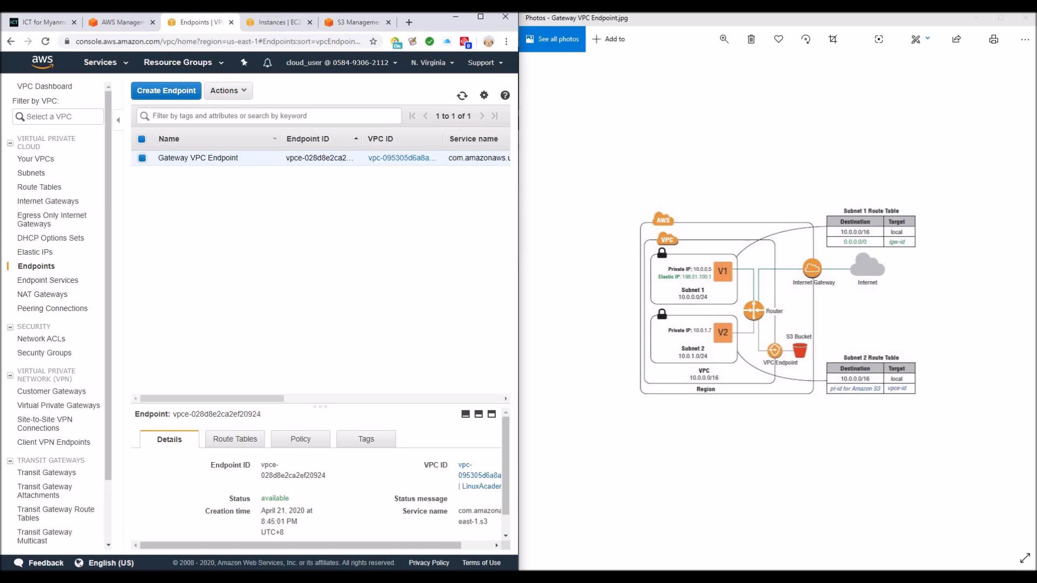
Step: Review the ICT for Myanmar article on AWS VPC Endpoints and the bucket list in the S3 console
{"action": "left_click", "coordinate": [44, 22]}
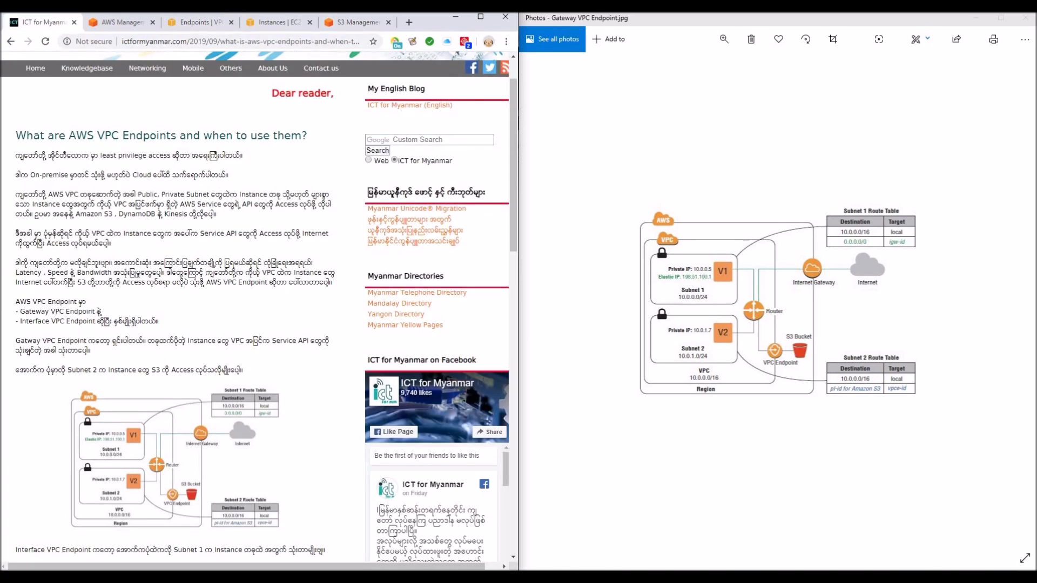
{"action": "left_click_drag", "start_coordinate": [16, 135], "coordinate": [243, 371]}
{"action": "left_click", "coordinate": [249, 360]}
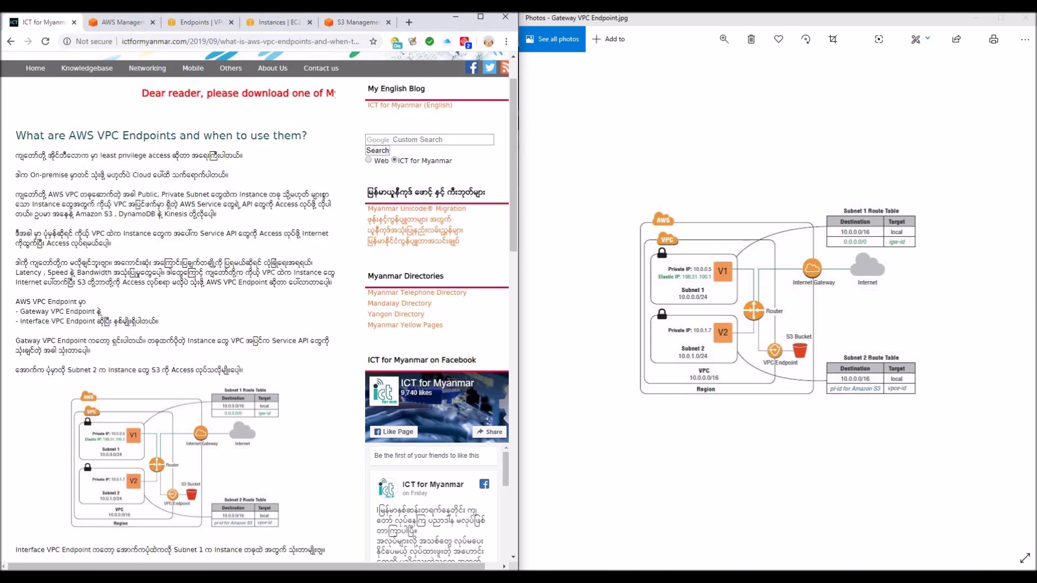
{"action": "left_click", "coordinate": [357, 22]}
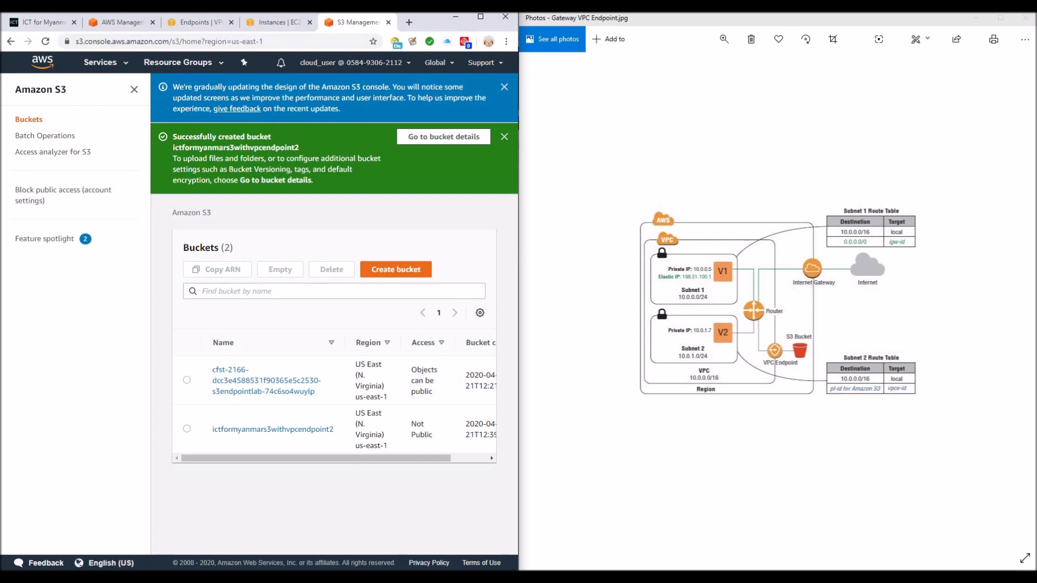